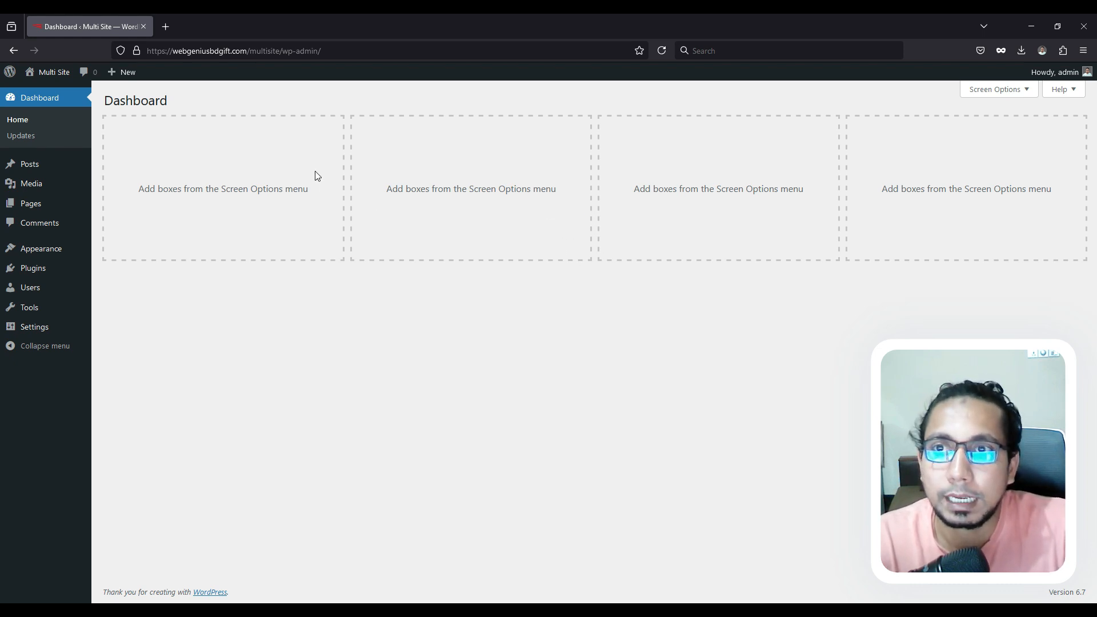
# - Open the Multi Site front page in a new tab and inspect its web address
pyautogui.middleClick(59, 74)
pyautogui.click(204, 27)
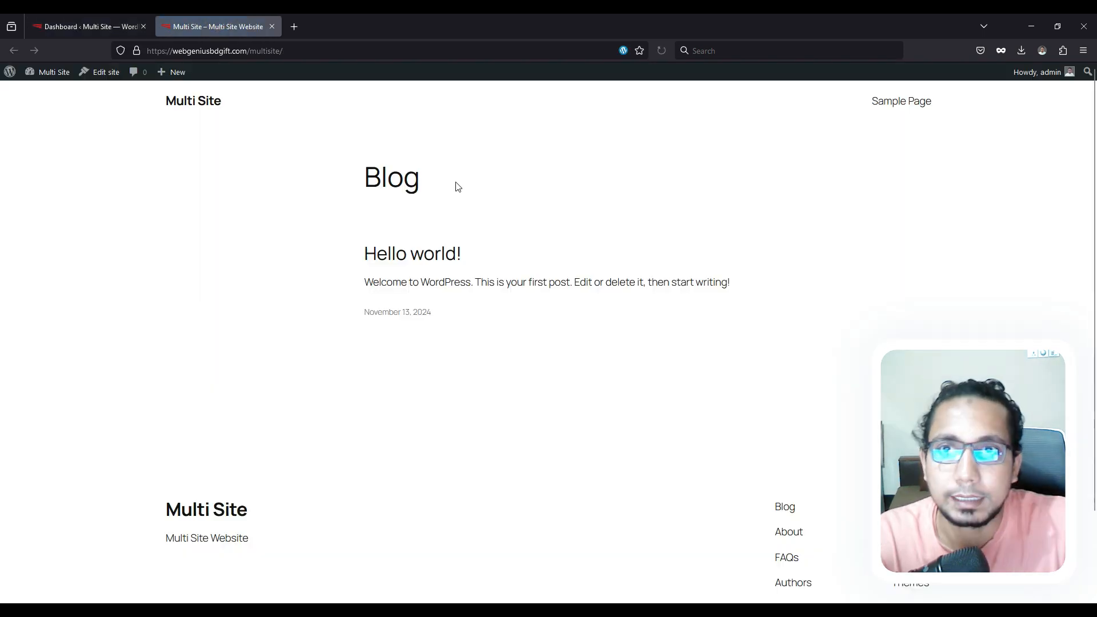
pyautogui.click(323, 56)
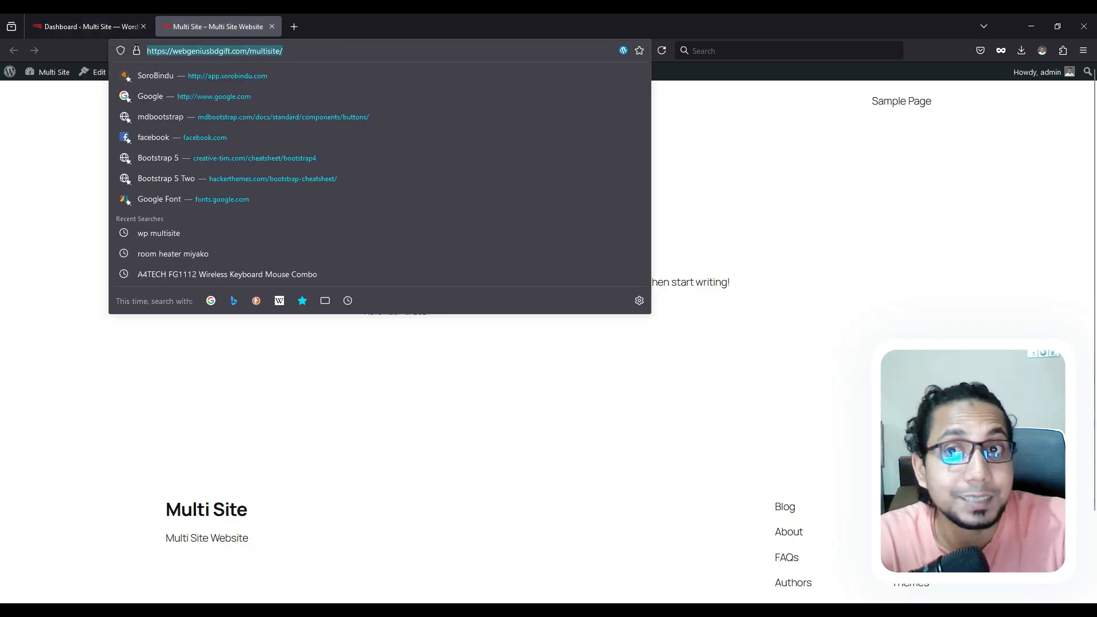
pyautogui.click(300, 42)
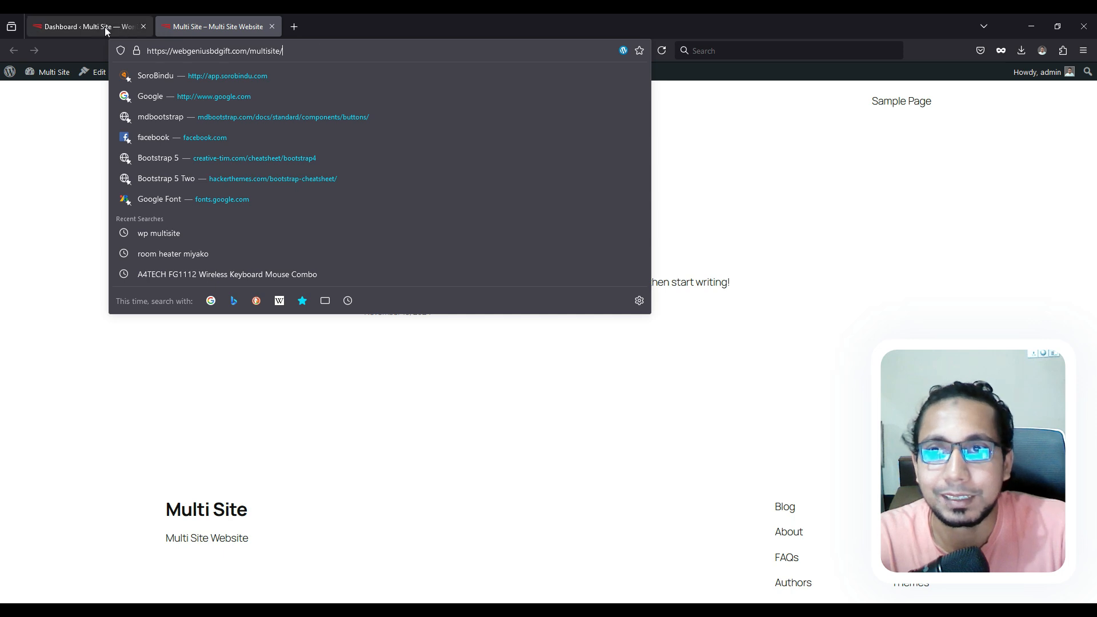
pyautogui.moveTo(99, 27)
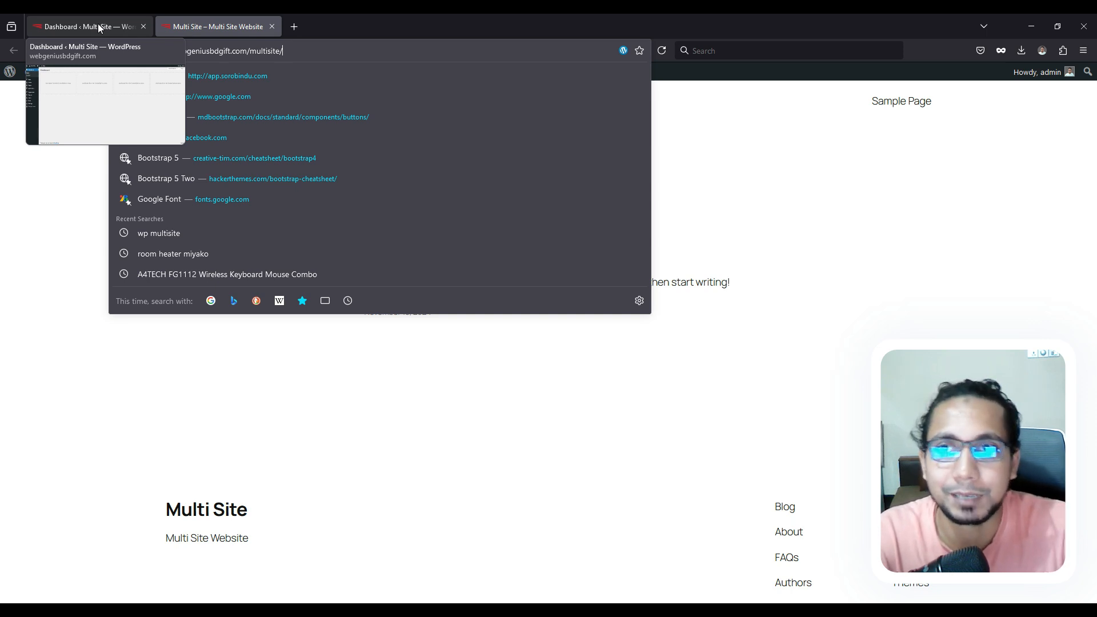
pyautogui.click(345, 57)
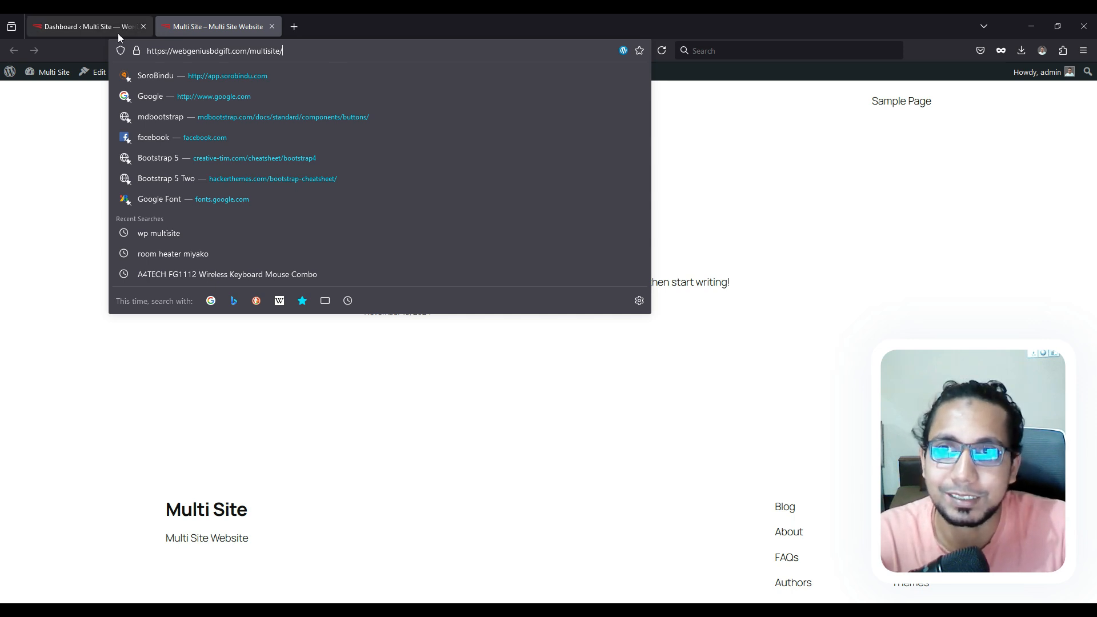
# - Return to the site's dashboard, open the Add Plugins page in a new tab and search for "file manager"
pyautogui.click(104, 24)
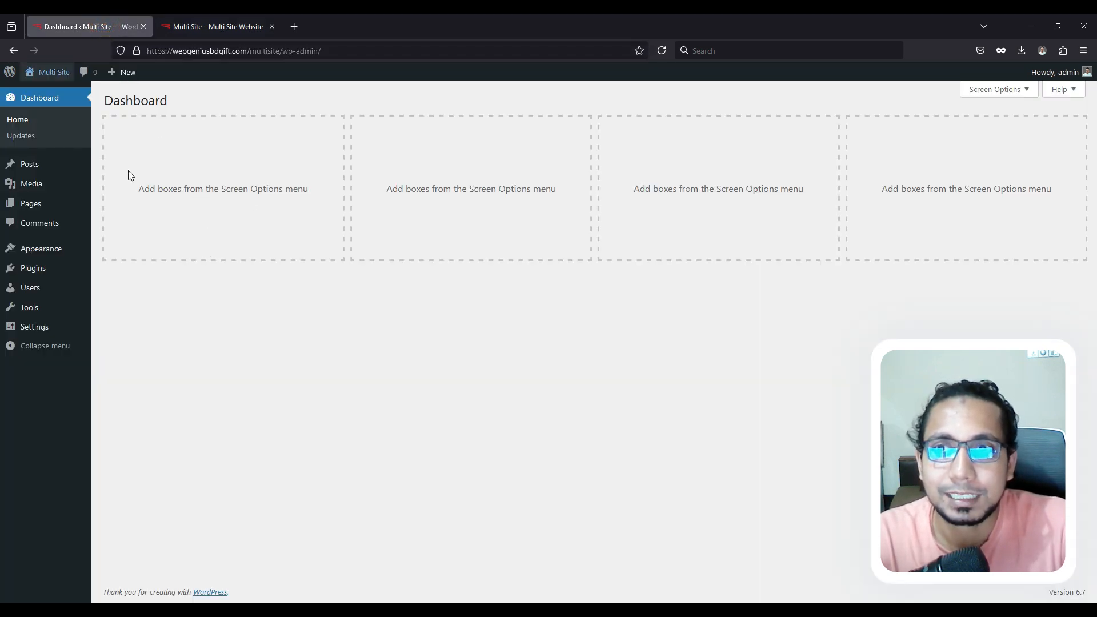
pyautogui.moveTo(46, 73)
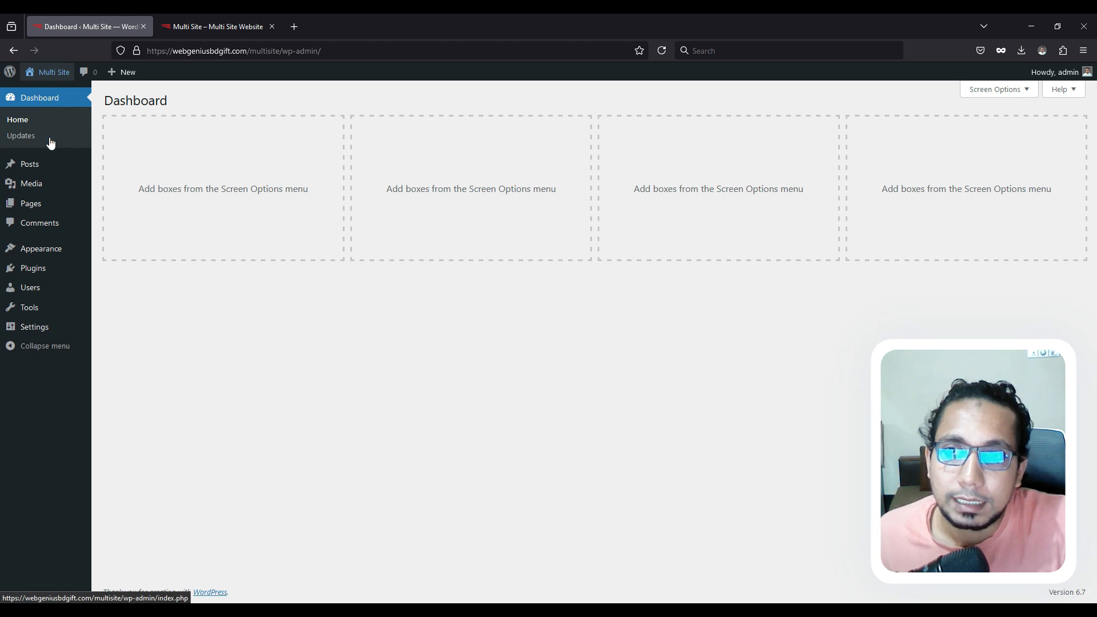
pyautogui.moveTo(35, 268)
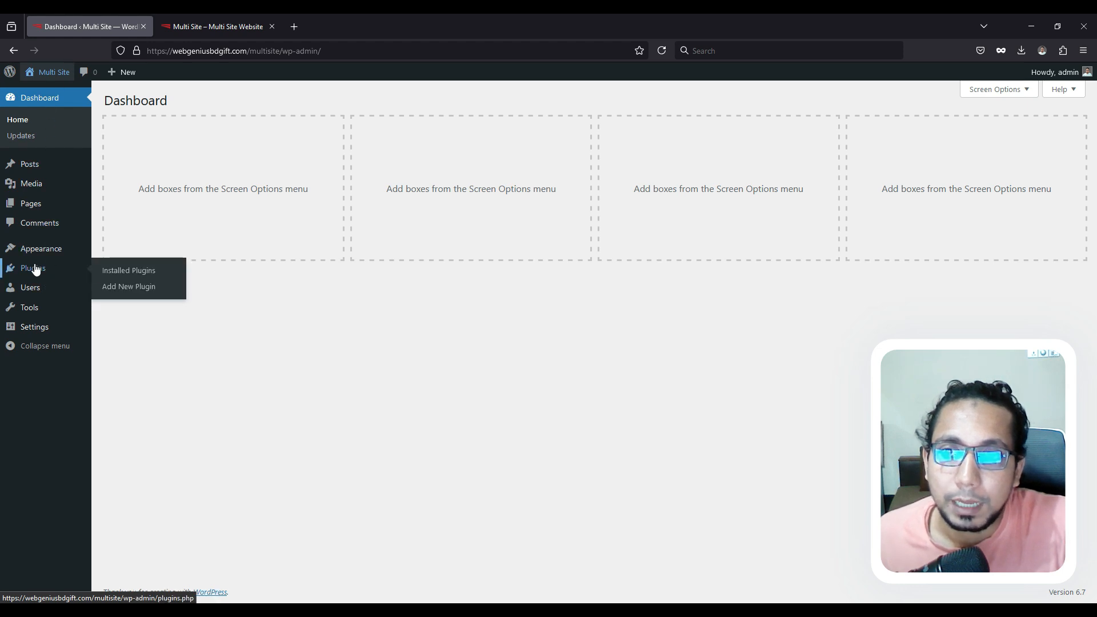
pyautogui.middleClick(137, 286)
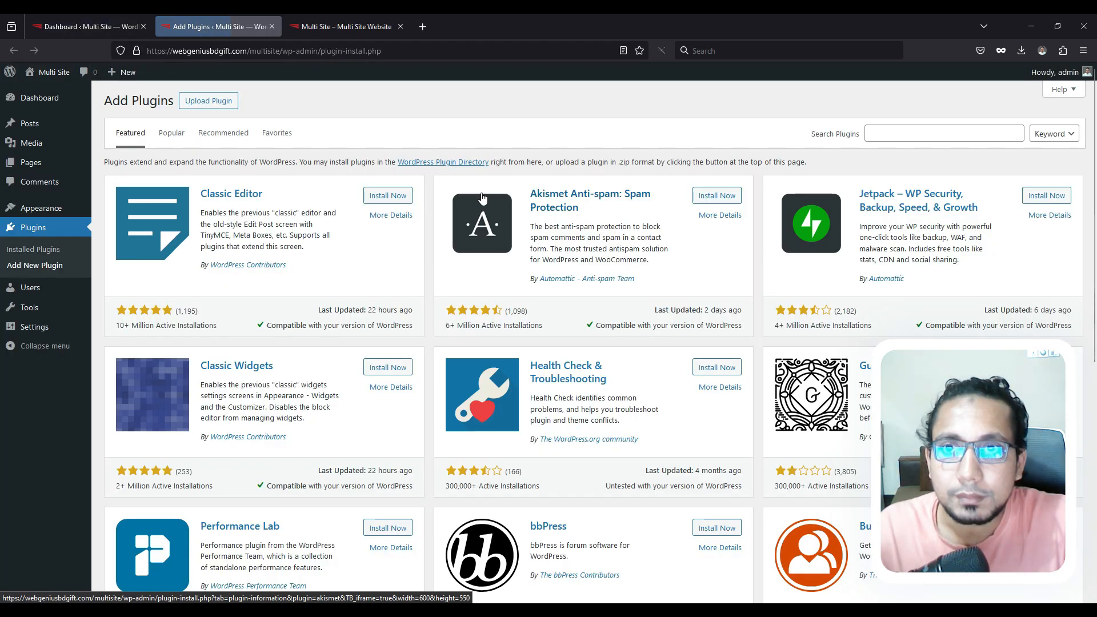
pyautogui.click(901, 131)
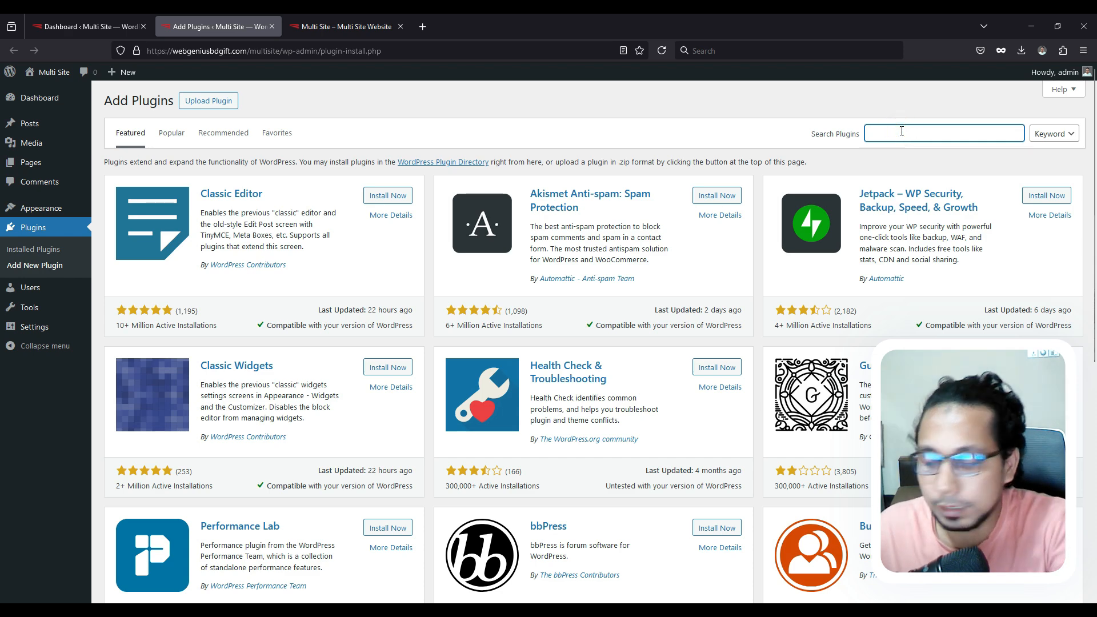
pyautogui.write('file manager')
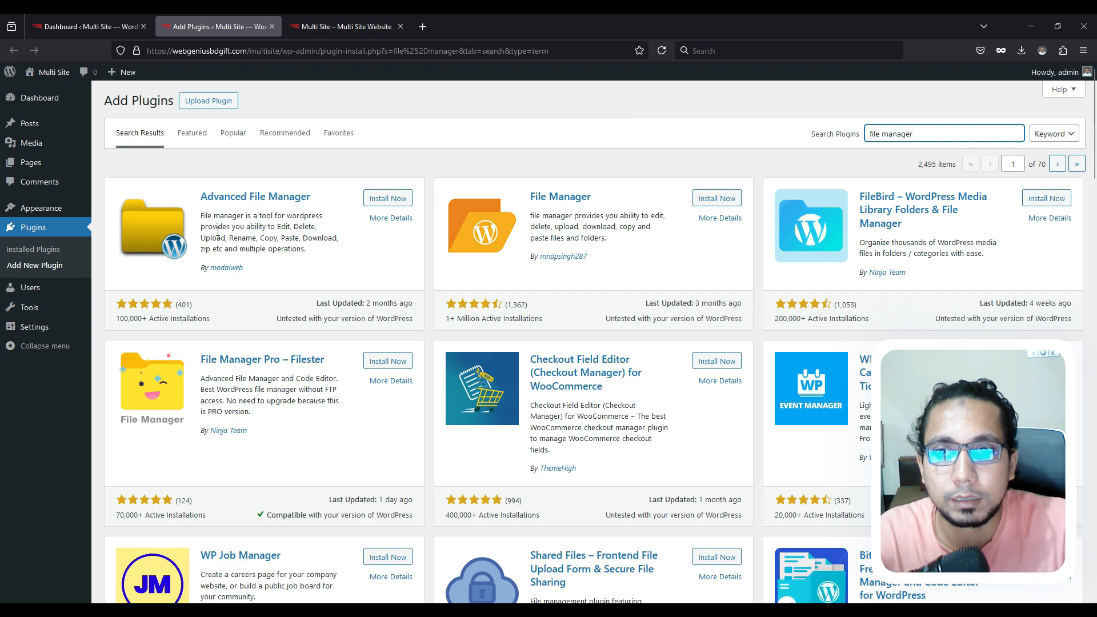
# - Install and activate the File Manager plugin that has 1+ million active installations
pyautogui.click(718, 200)
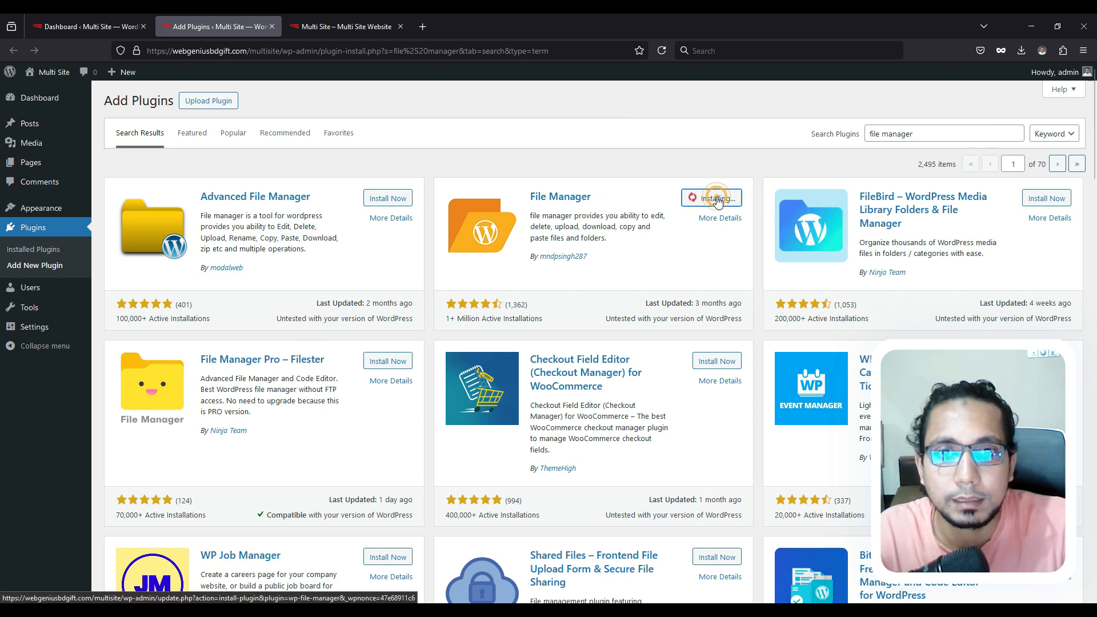
pyautogui.moveTo(446, 319); pyautogui.dragTo(569, 321)
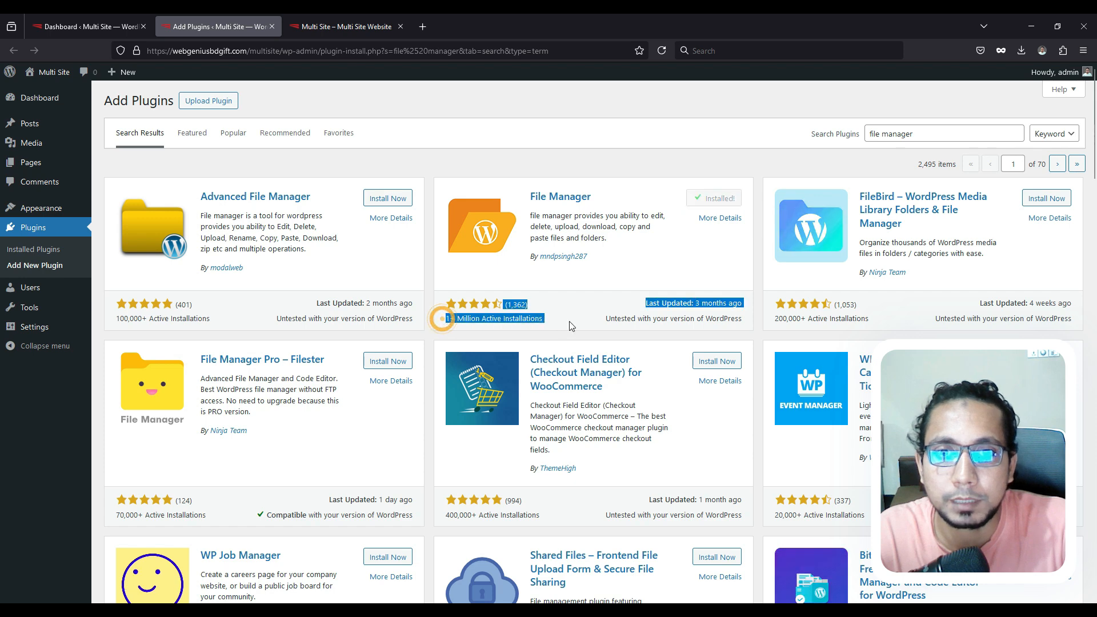
pyautogui.click(571, 321)
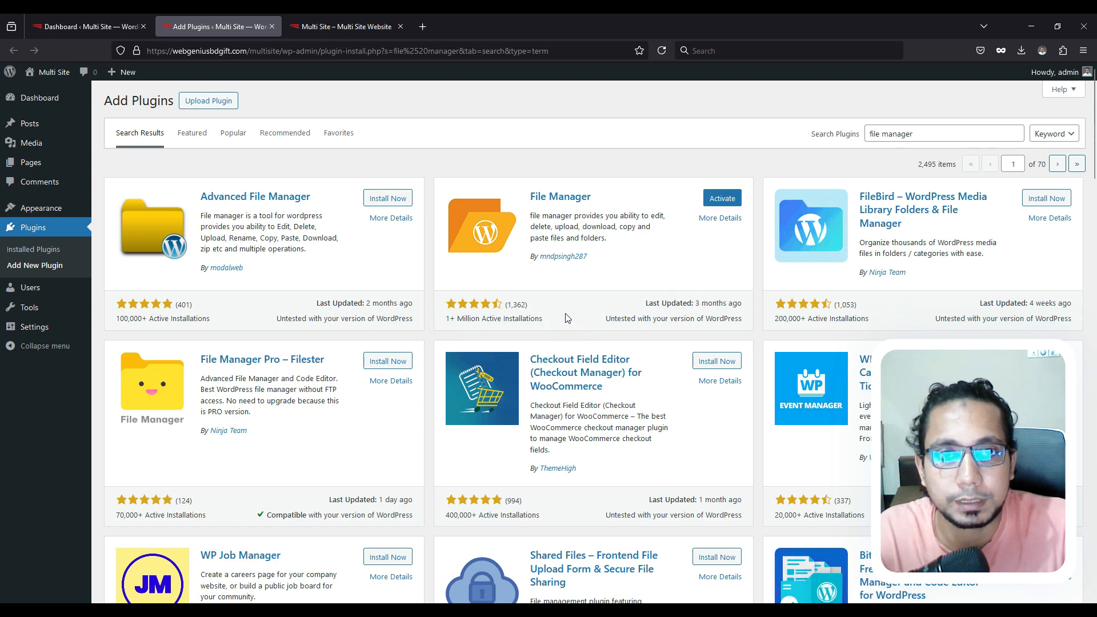
pyautogui.click(722, 199)
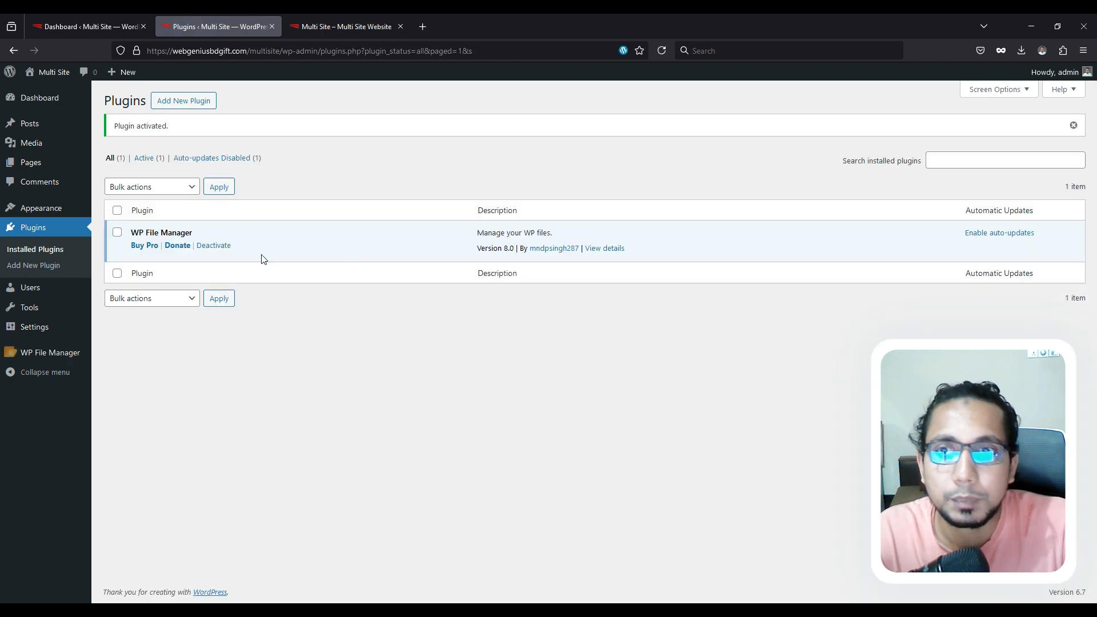
# - Open WP File Manager and dismiss its welcome subscription dialog
pyautogui.moveTo(62, 357)
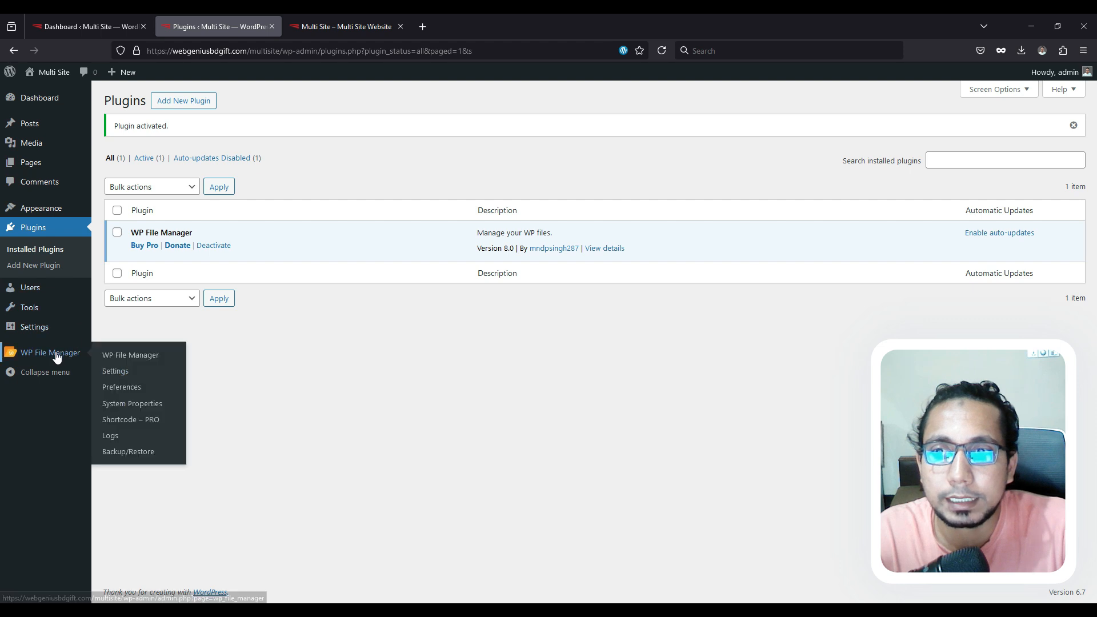
pyautogui.click(131, 355)
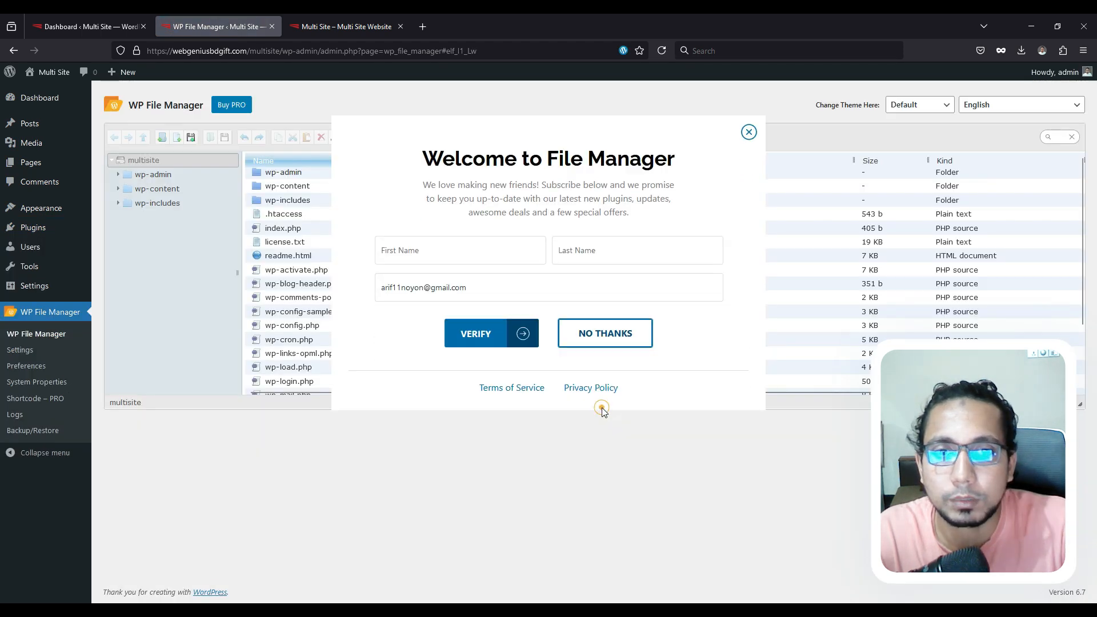
pyautogui.click(602, 409)
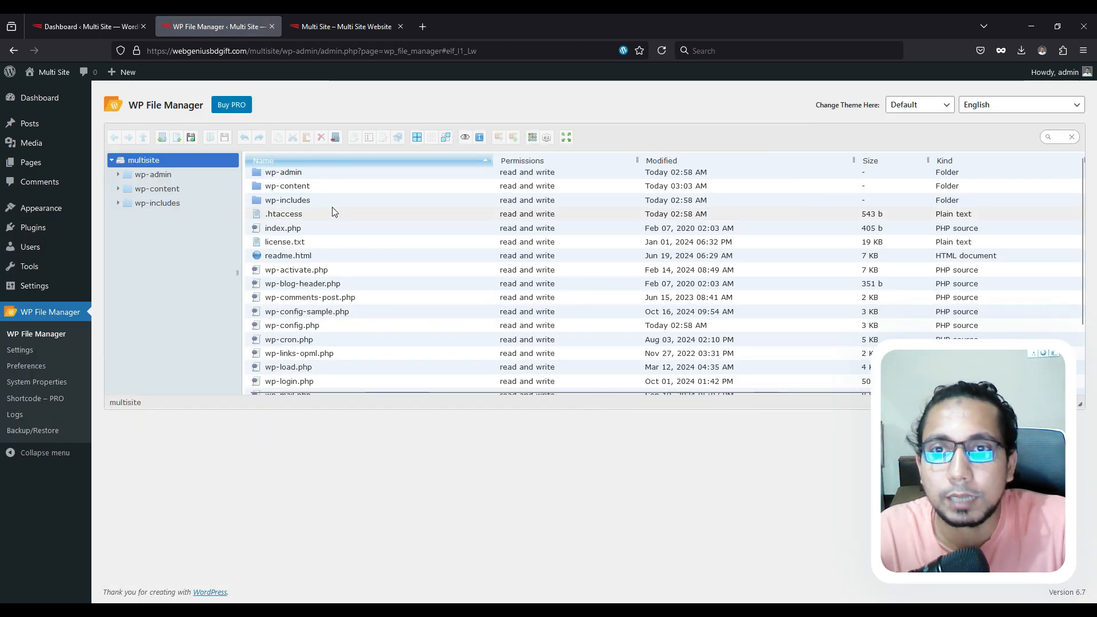
# - Search the web for "wp multisite" in a new browser tab
pyautogui.click(423, 27)
pyautogui.click(420, 53)
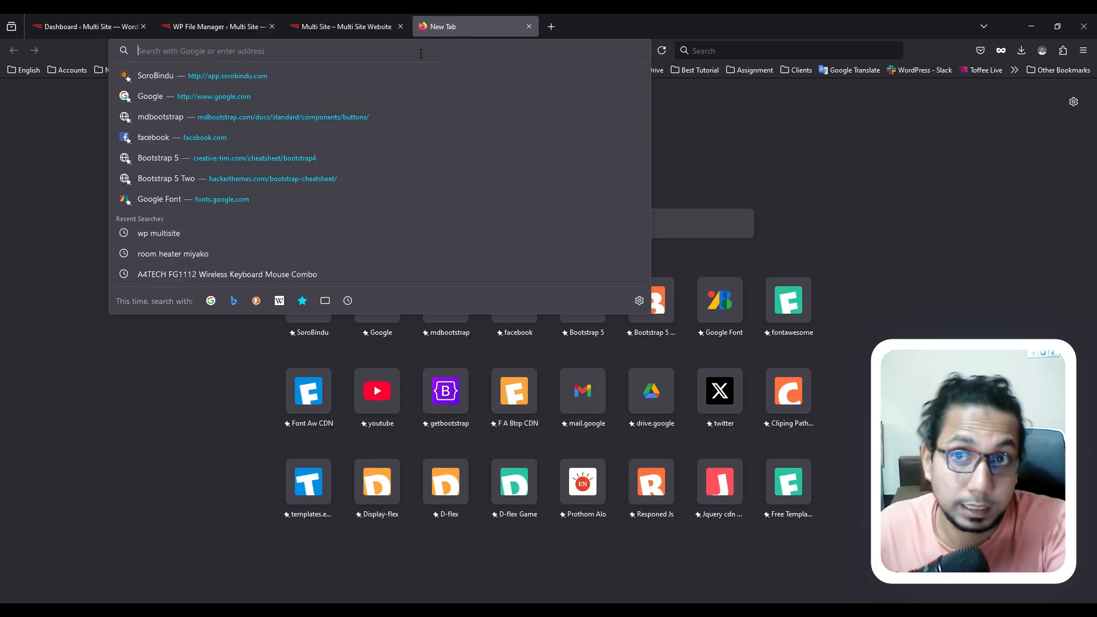
pyautogui.write('wp')
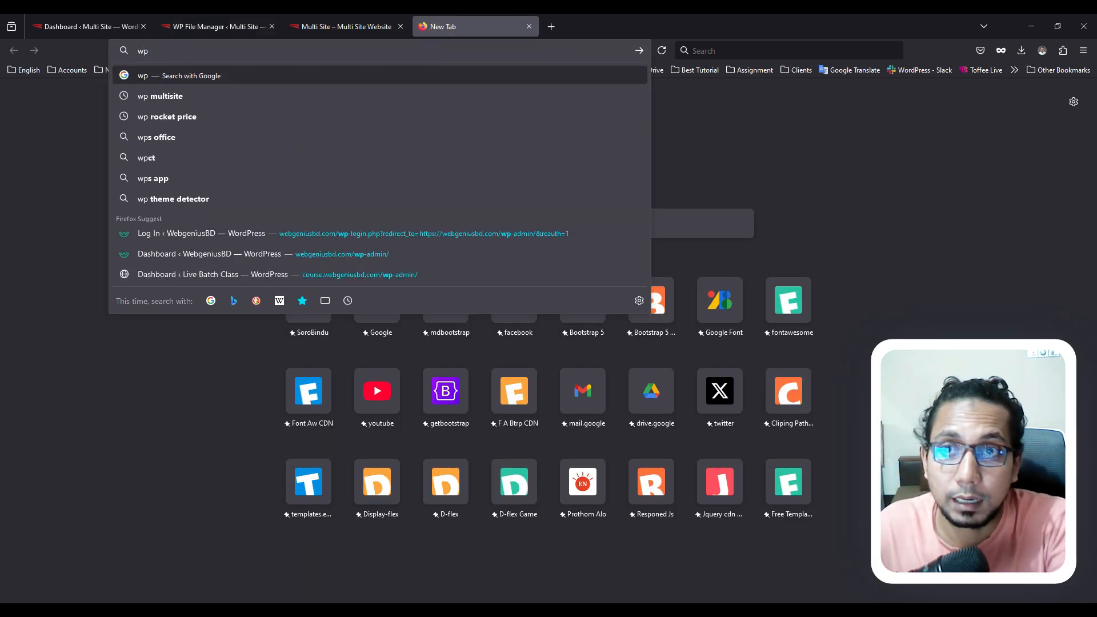
pyautogui.write(' mul')
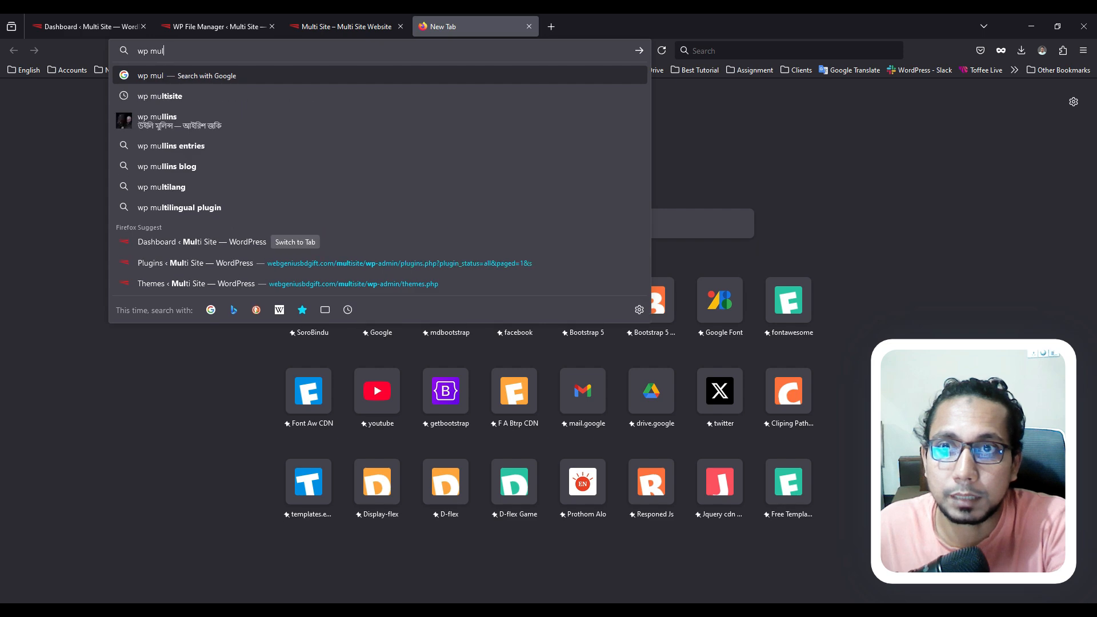
pyautogui.write('tisite')
pyautogui.press('Return')
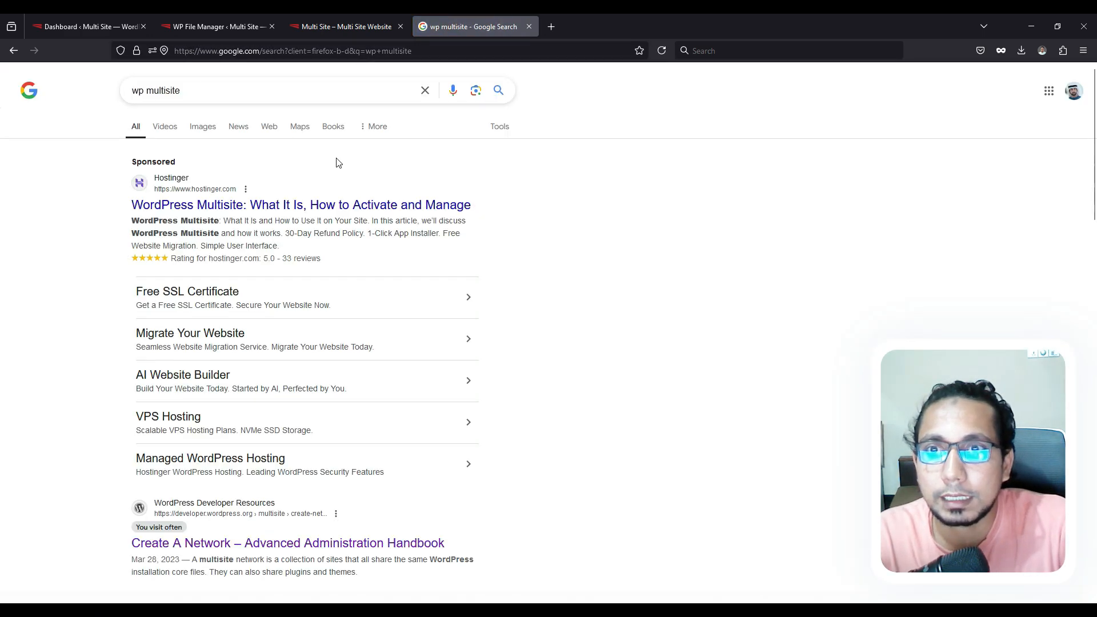
# - Open the WordPress Developer Resources result "Create A Network – Advanced Administration Handbook" in a new tab
pyautogui.scroll(-1, 267, 186)
pyautogui.scroll(-4, 267, 186)
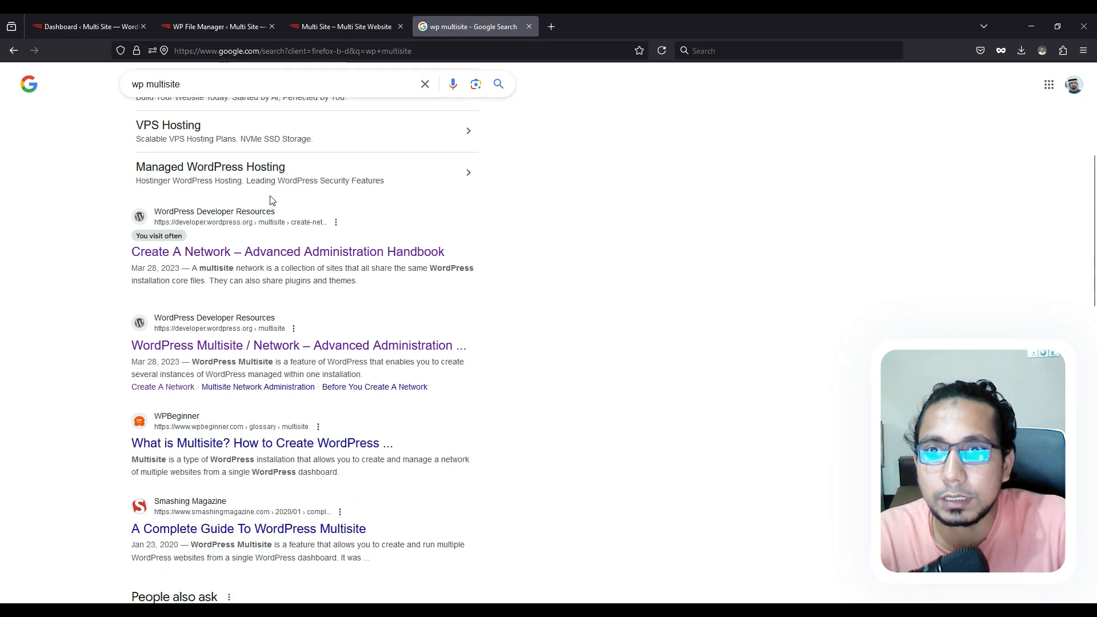
pyautogui.rightClick(205, 258)
pyautogui.click(257, 265)
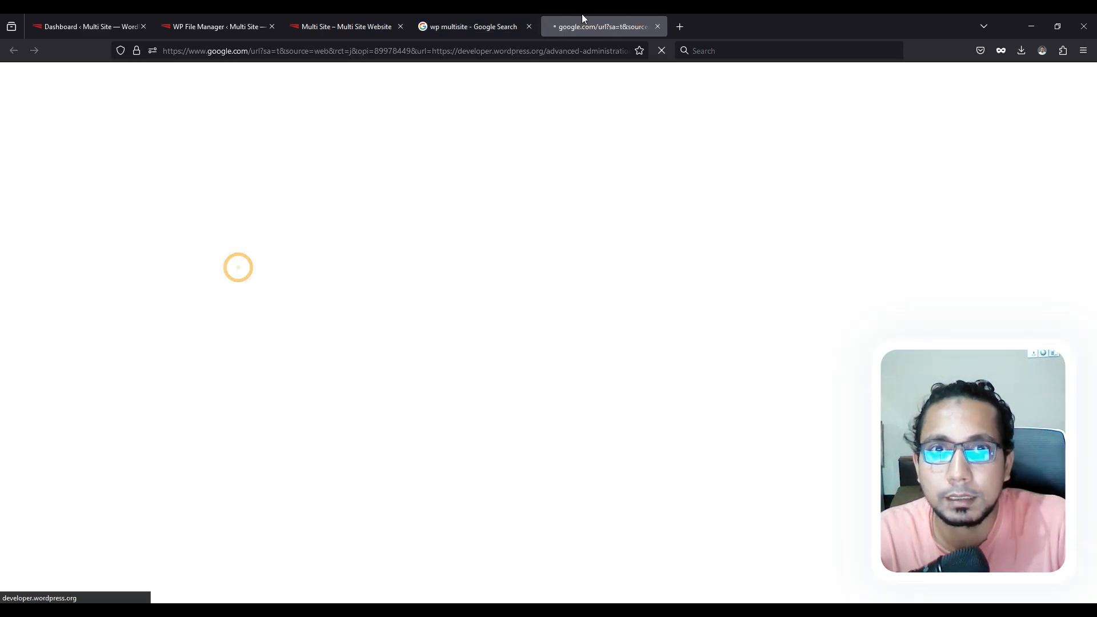
# - Copy the Multisite comment and the WP_ALLOW_MULTISITE define line from "Step 2: Allow Multisite" in the guide
pyautogui.scroll(-10, 492, 219)
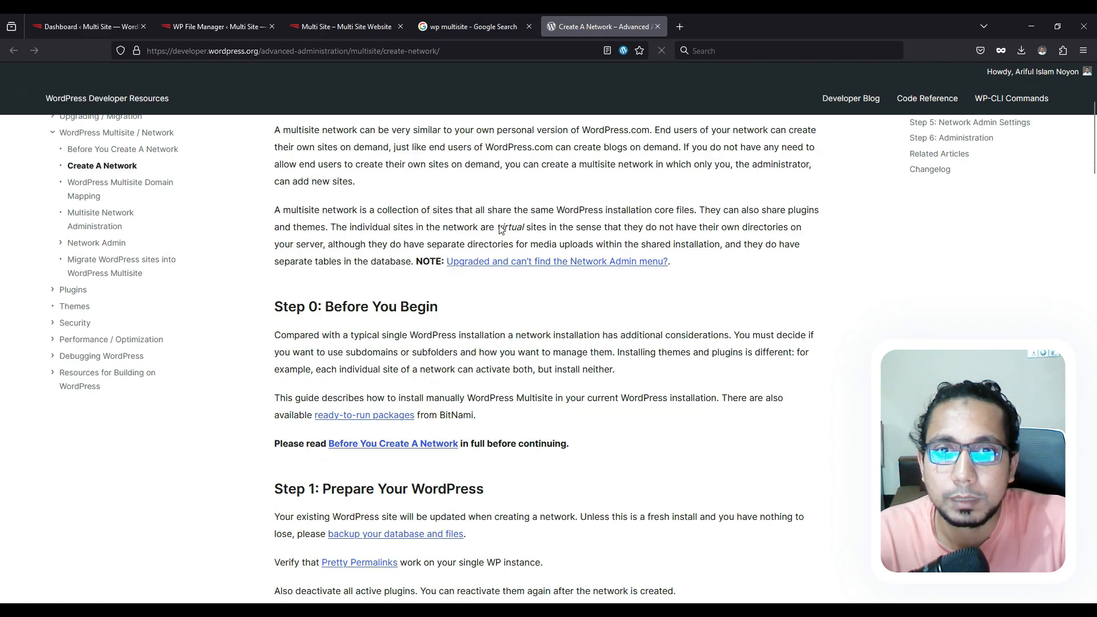
pyautogui.scroll(-4, 499, 230)
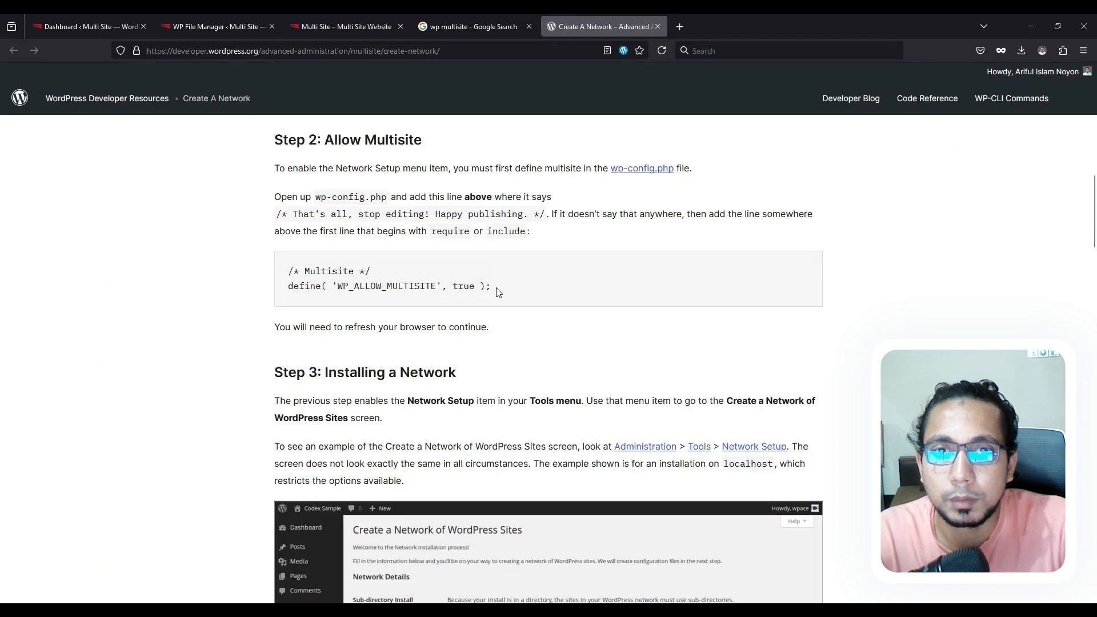
pyautogui.moveTo(497, 292); pyautogui.dragTo(259, 280)
pyautogui.rightClick(309, 267)
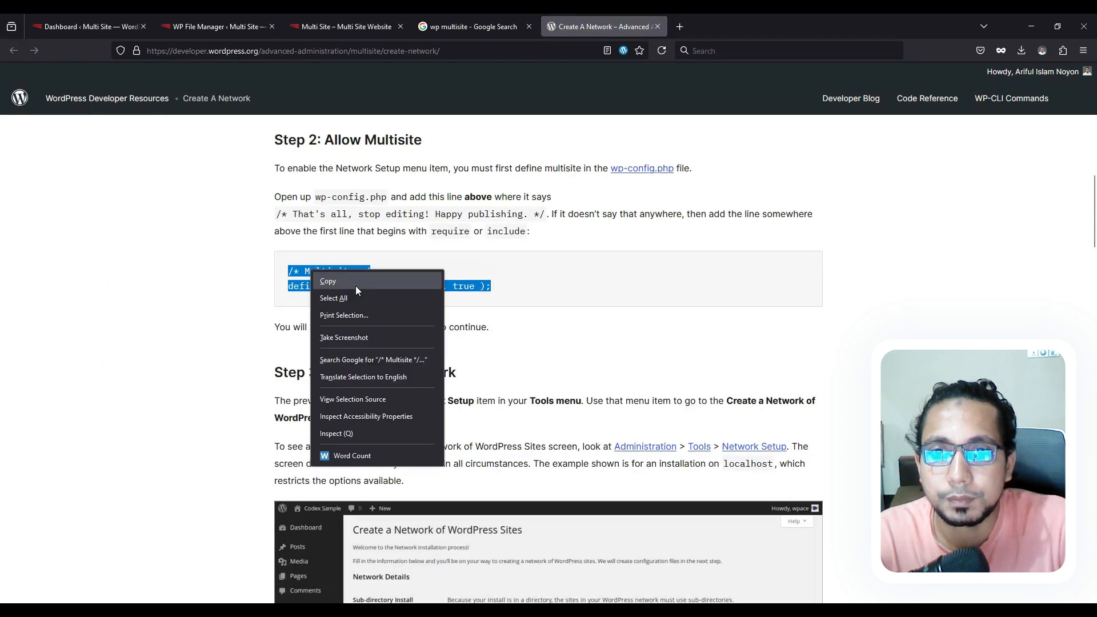
pyautogui.click(356, 286)
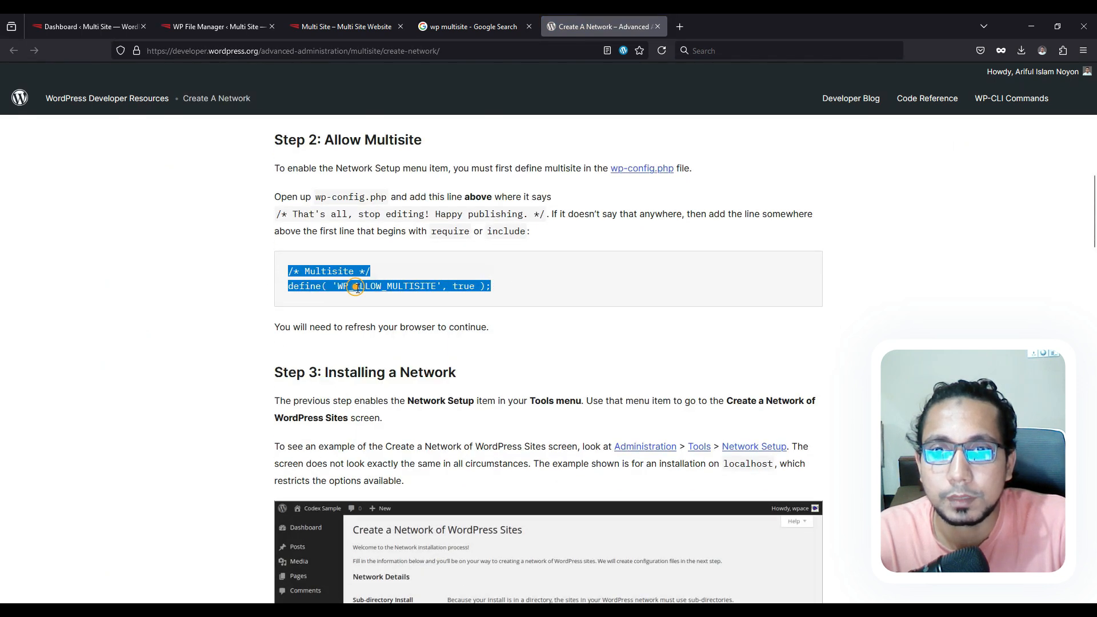
# - Return to WP File Manager, open wp-config.php in the Code Editor and enlarge the editor window
pyautogui.click(211, 25)
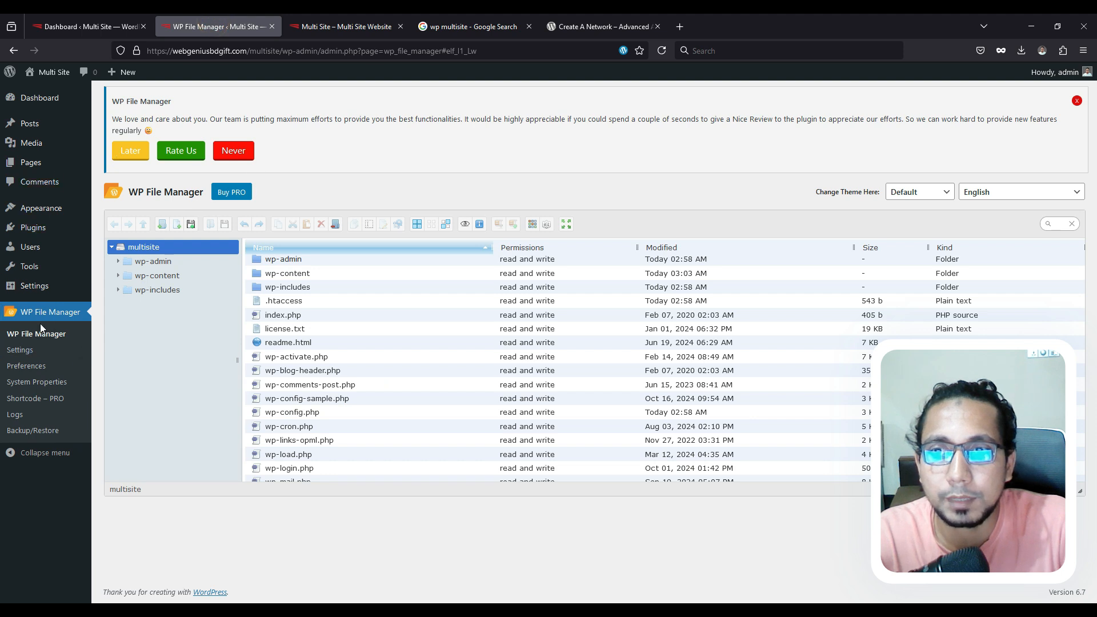
pyautogui.click(276, 416)
pyautogui.rightClick(277, 414)
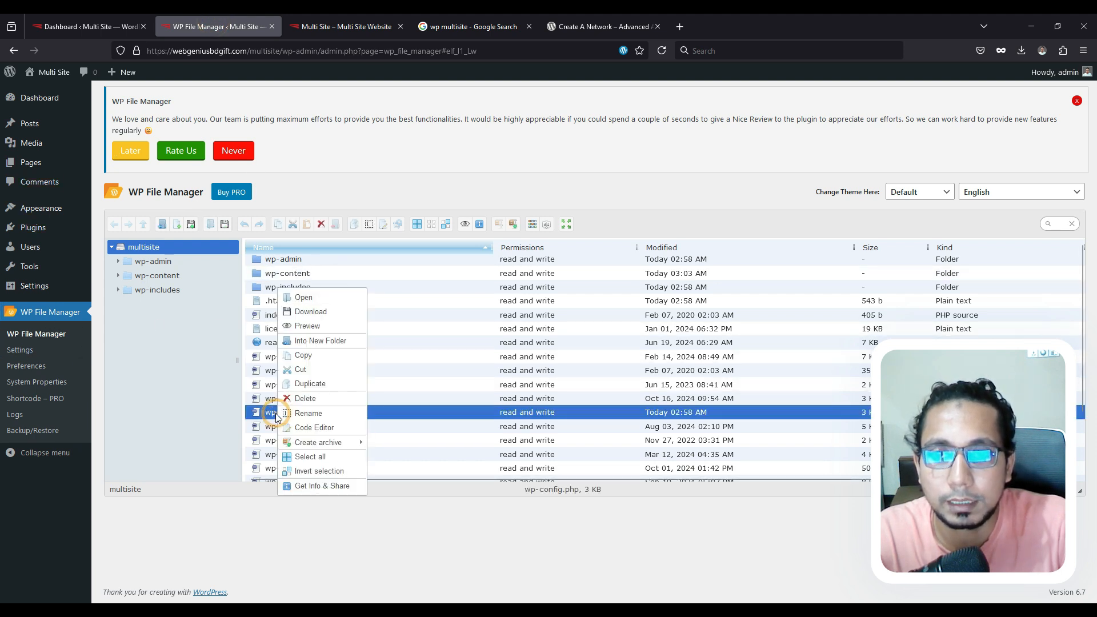
pyautogui.click(311, 433)
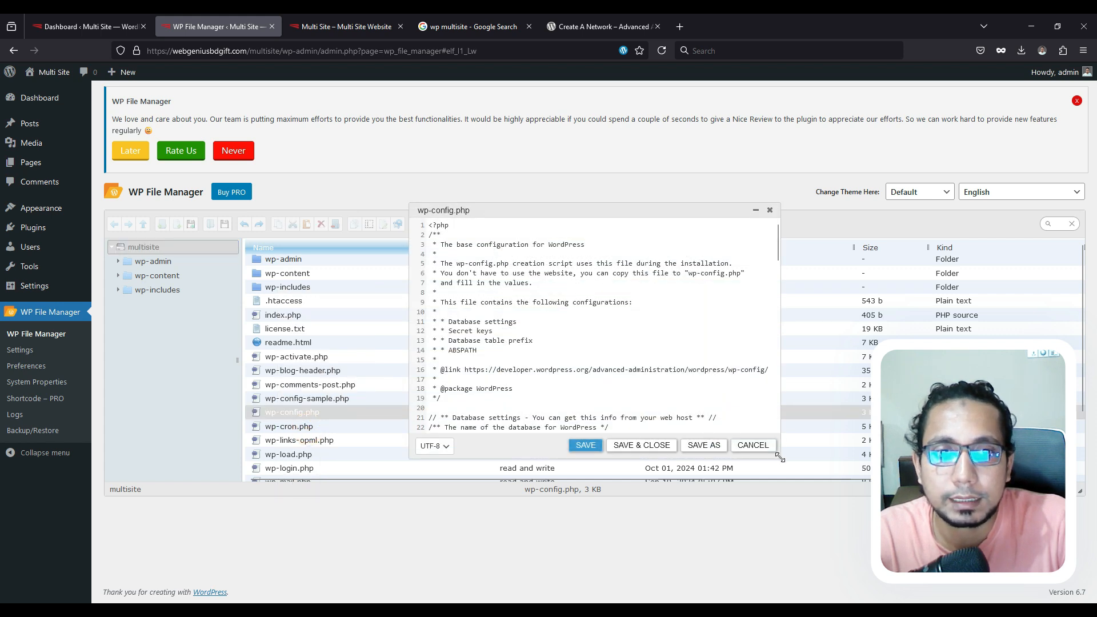
pyautogui.moveTo(779, 457); pyautogui.dragTo(926, 566)
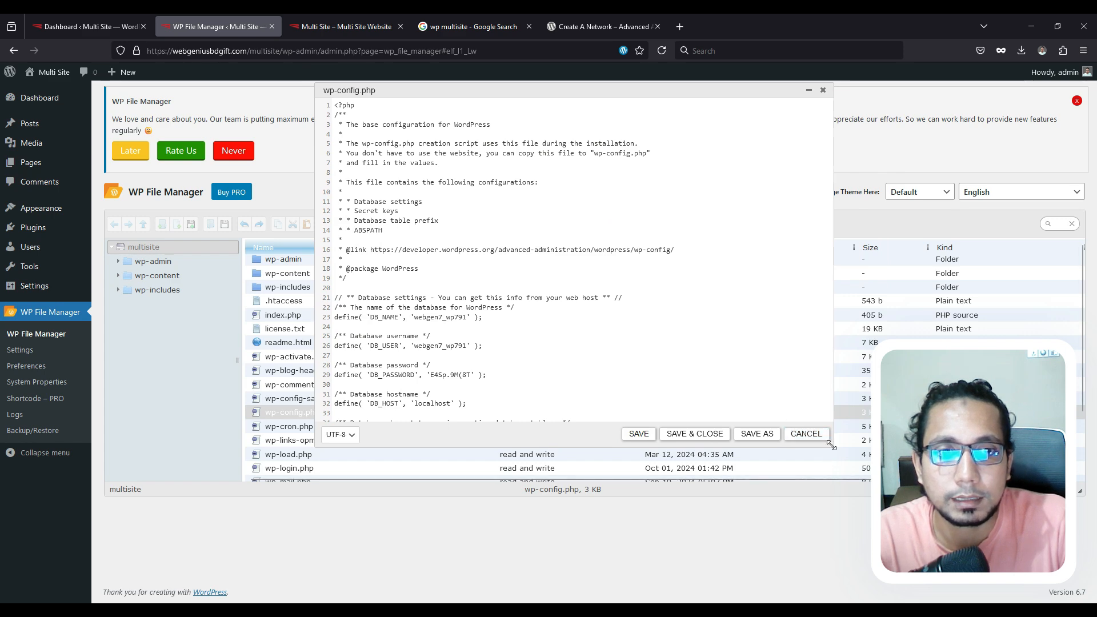
# - Paste the copied Multisite comment and WP_ALLOW_MULTISITE define above the "That's all, stop editing!" line in wp-config.php, and save and close the file
pyautogui.scroll(-15, 554, 327)
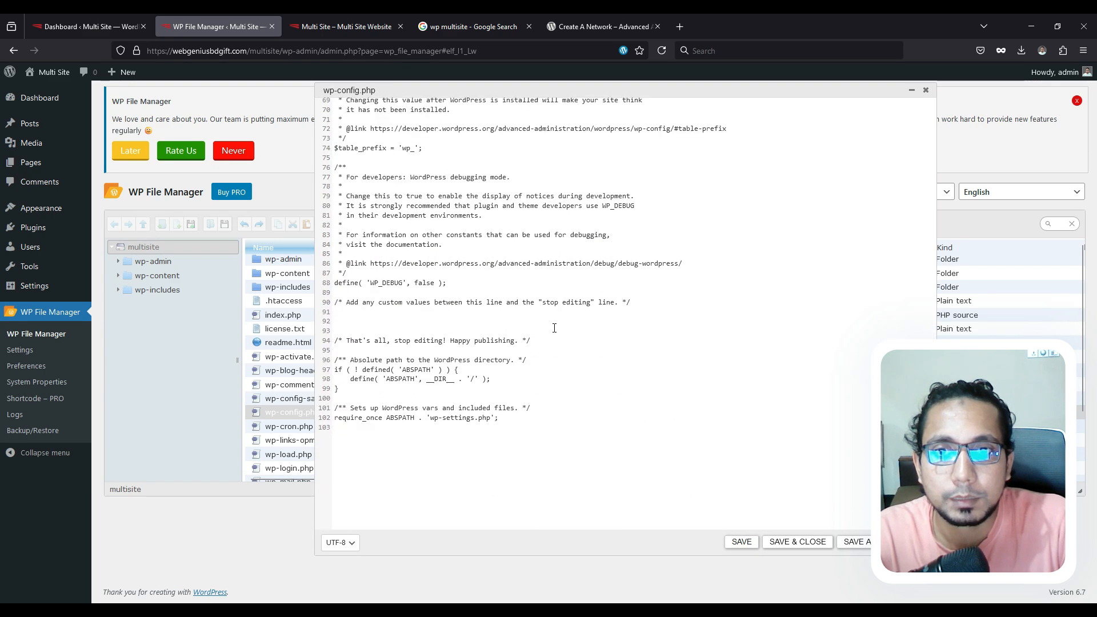
pyautogui.click(339, 314)
pyautogui.press('Return')
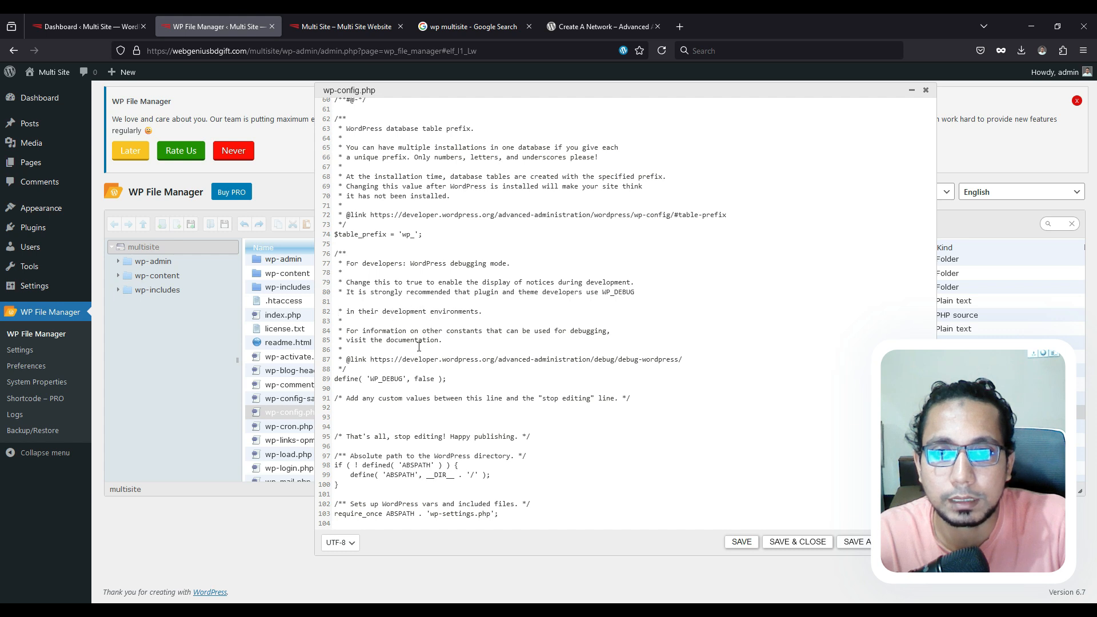
pyautogui.moveTo(342, 398); pyautogui.dragTo(630, 398)
pyautogui.click(435, 416)
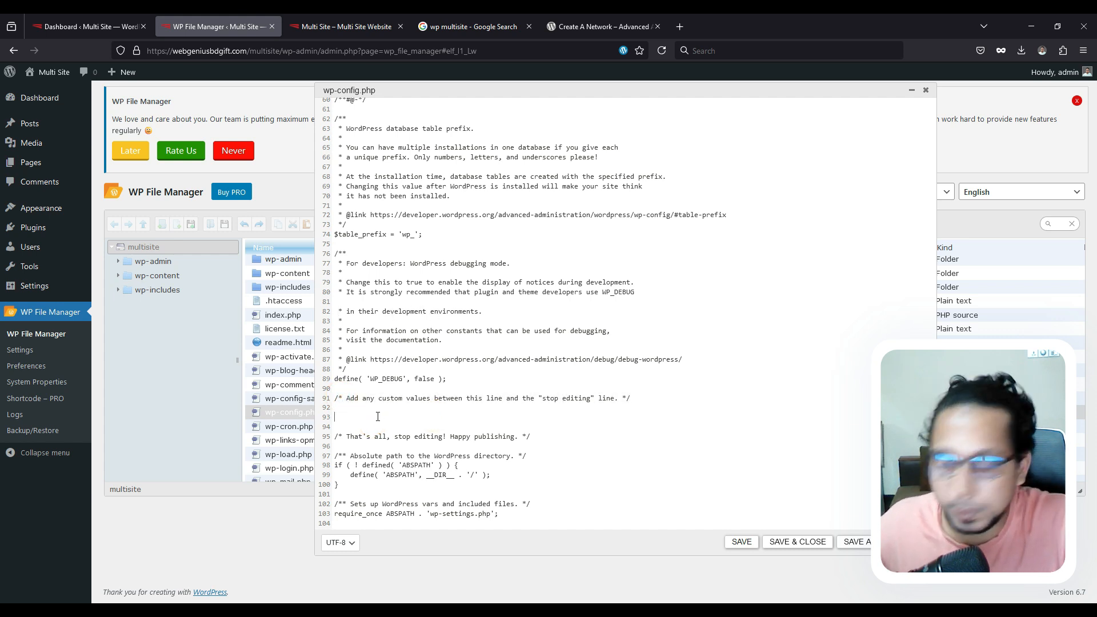
pyautogui.hotkey('ctrl', 'v')
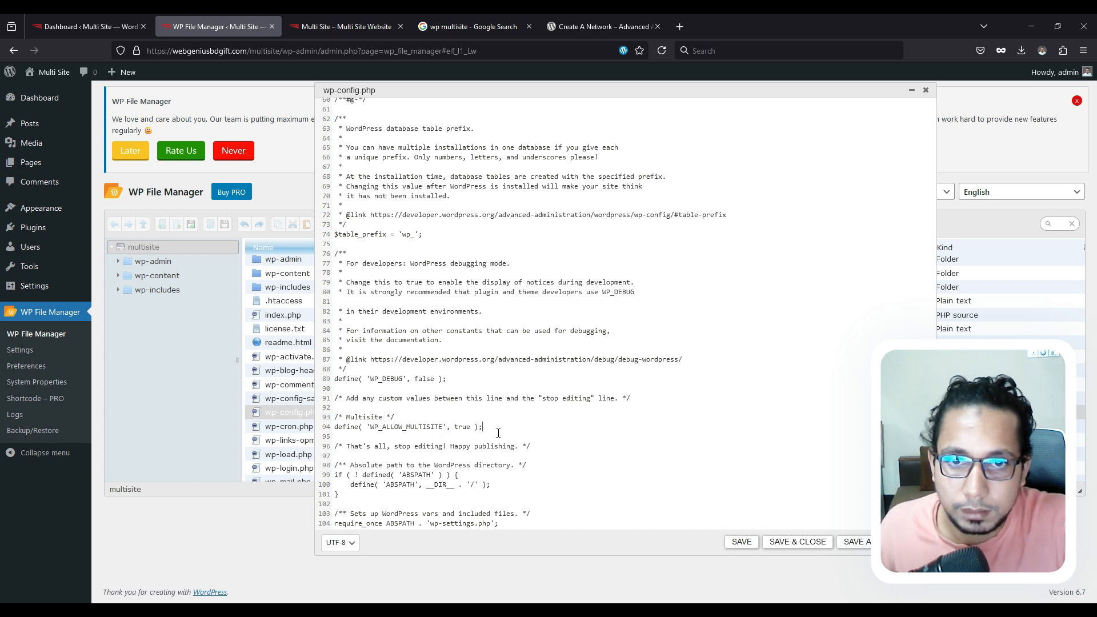
pyautogui.press('Return')
pyautogui.press('Return')
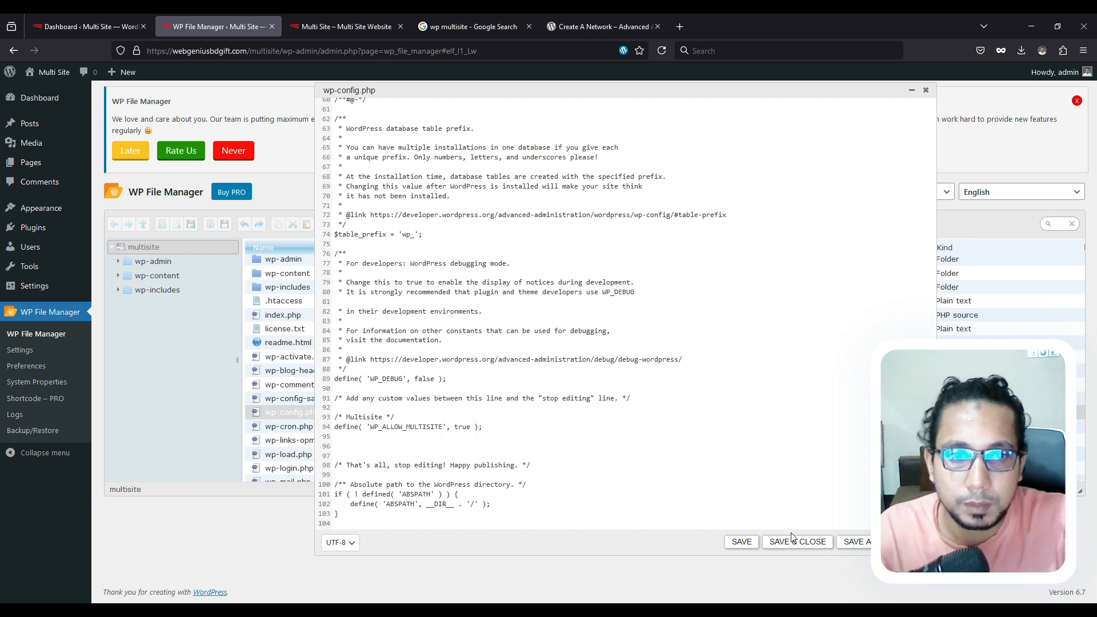
pyautogui.click(791, 540)
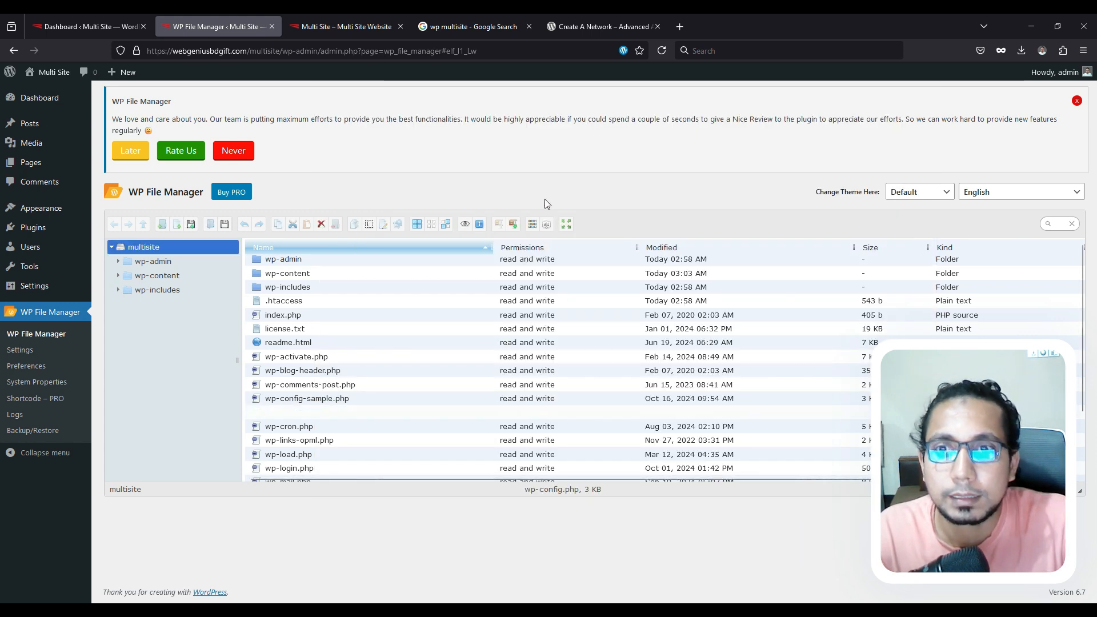
# - Load the admin Dashboard in a new browser tab and open the Network Setup tool there
pyautogui.click(335, 24)
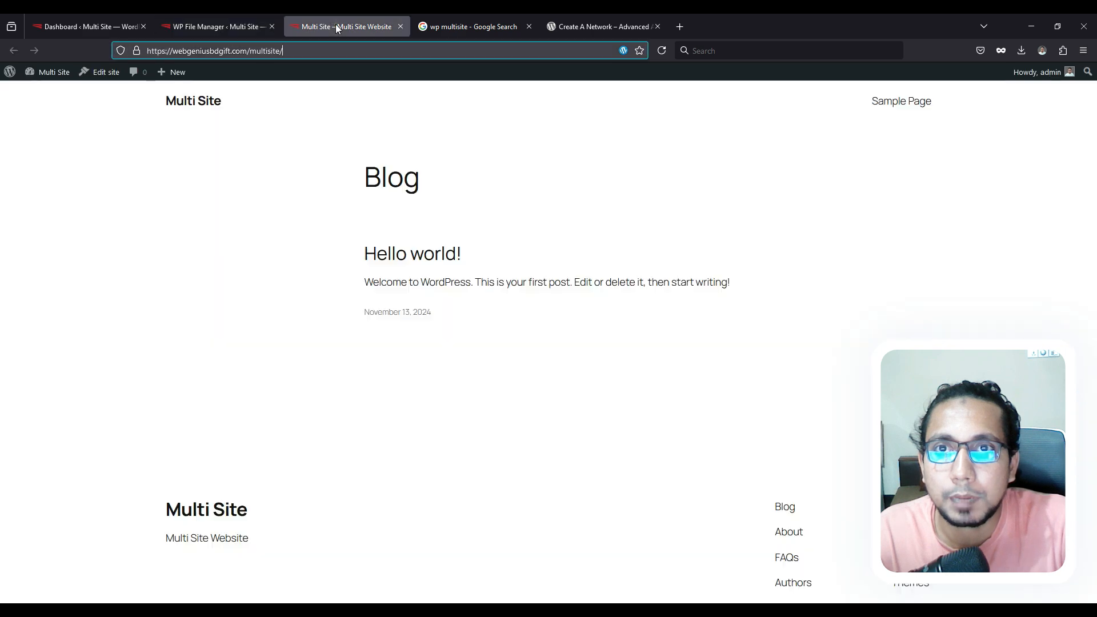
pyautogui.click(233, 18)
pyautogui.moveTo(51, 84)
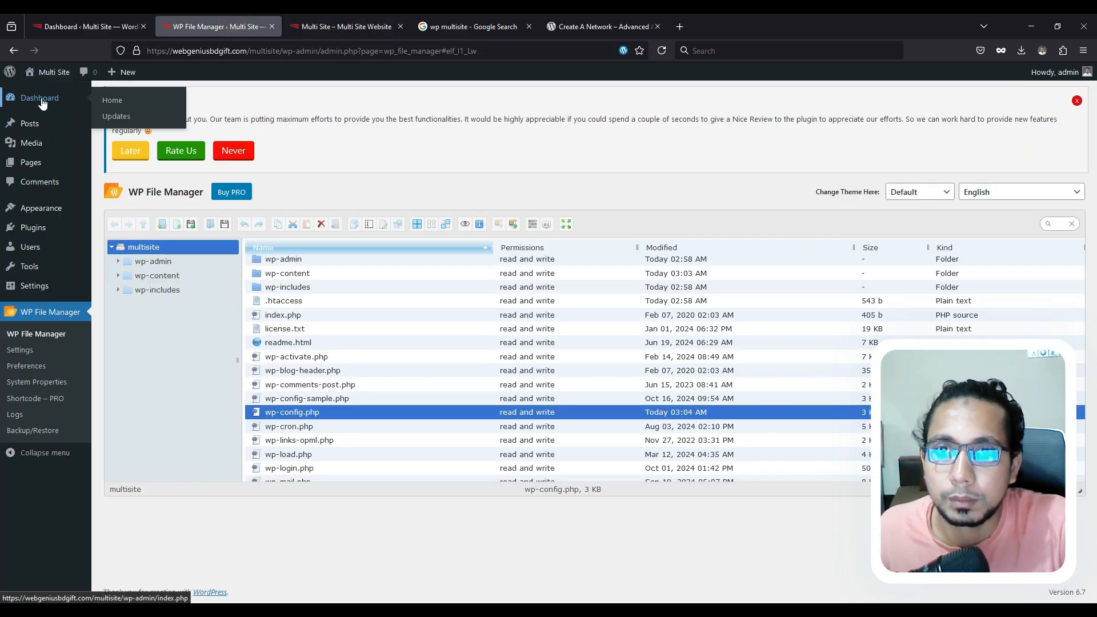
pyautogui.middleClick(41, 103)
pyautogui.click(377, 22)
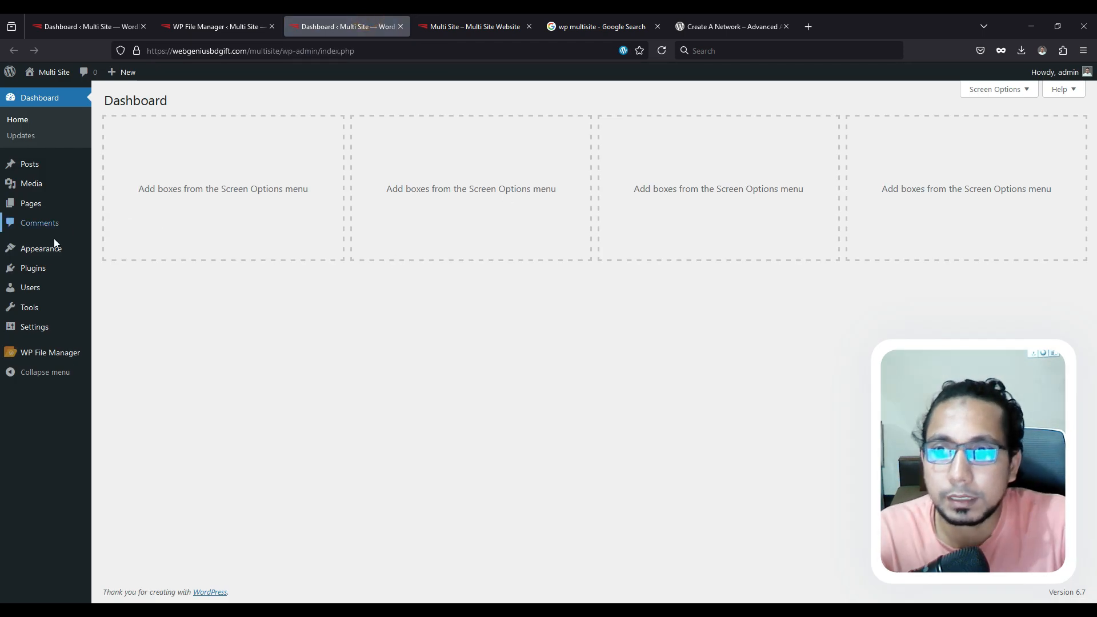
pyautogui.moveTo(27, 309)
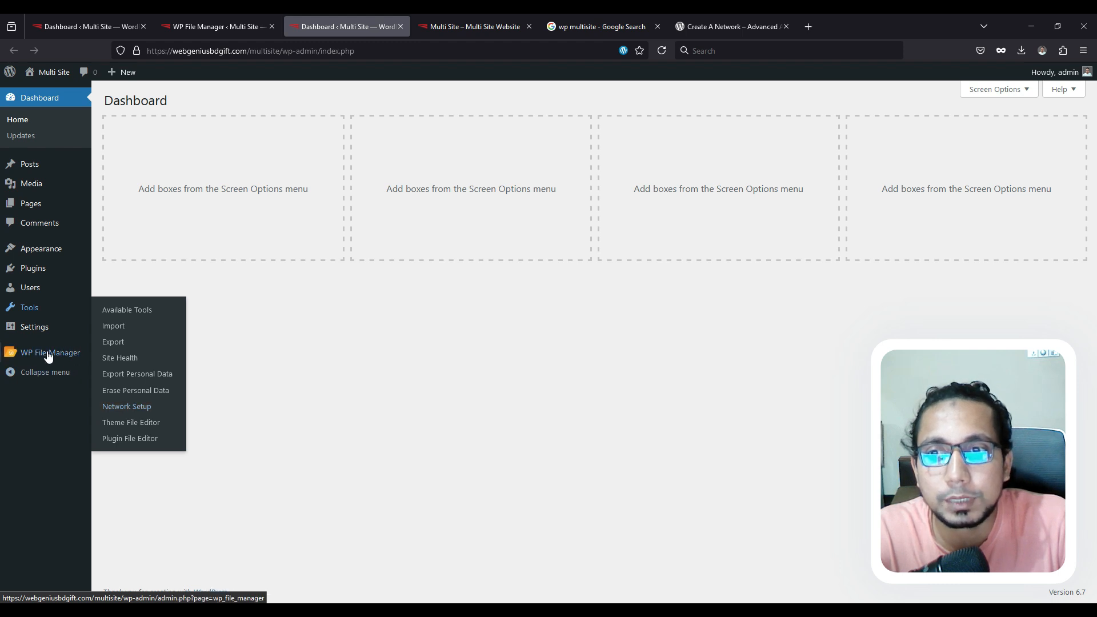
pyautogui.moveTo(49, 358)
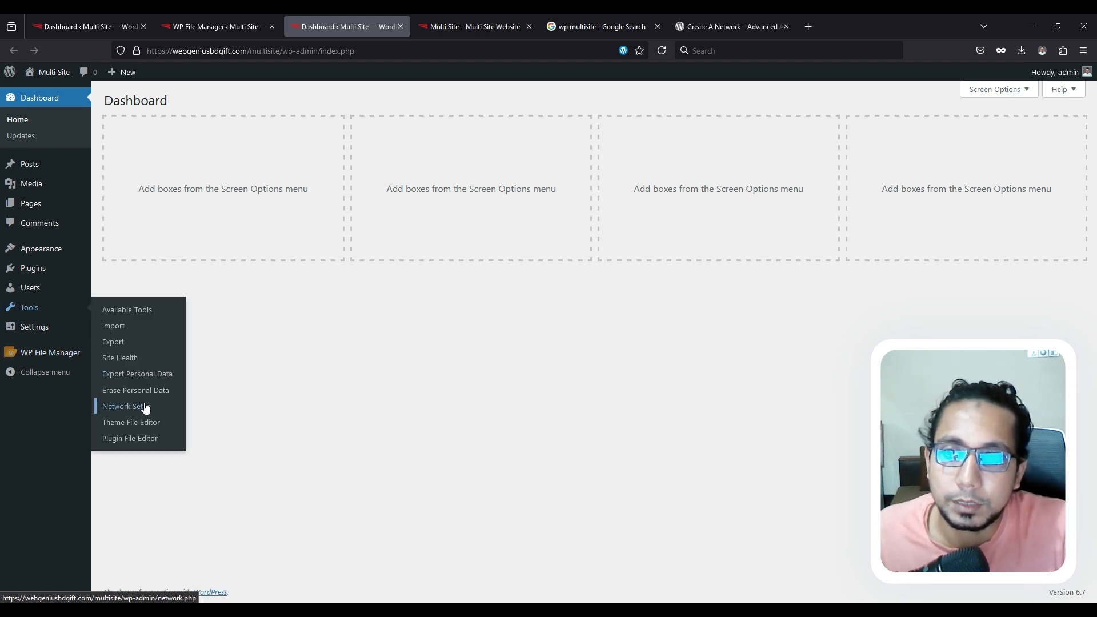
pyautogui.click(144, 407)
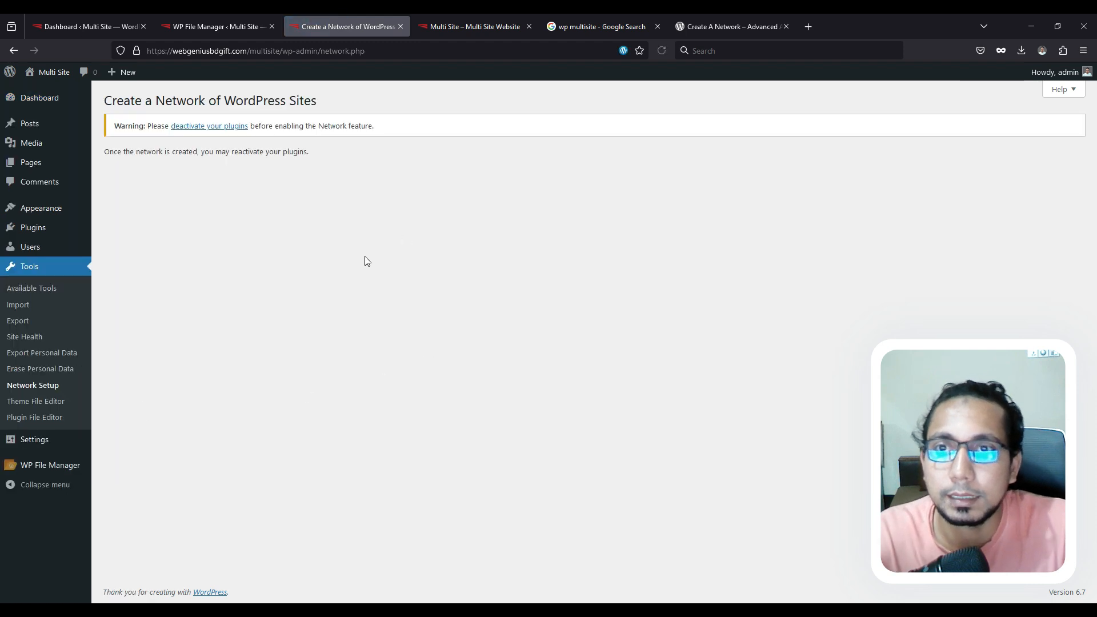
# - Deactivate the WP File Manager plugin and return to the Network Setup page
pyautogui.click(225, 127)
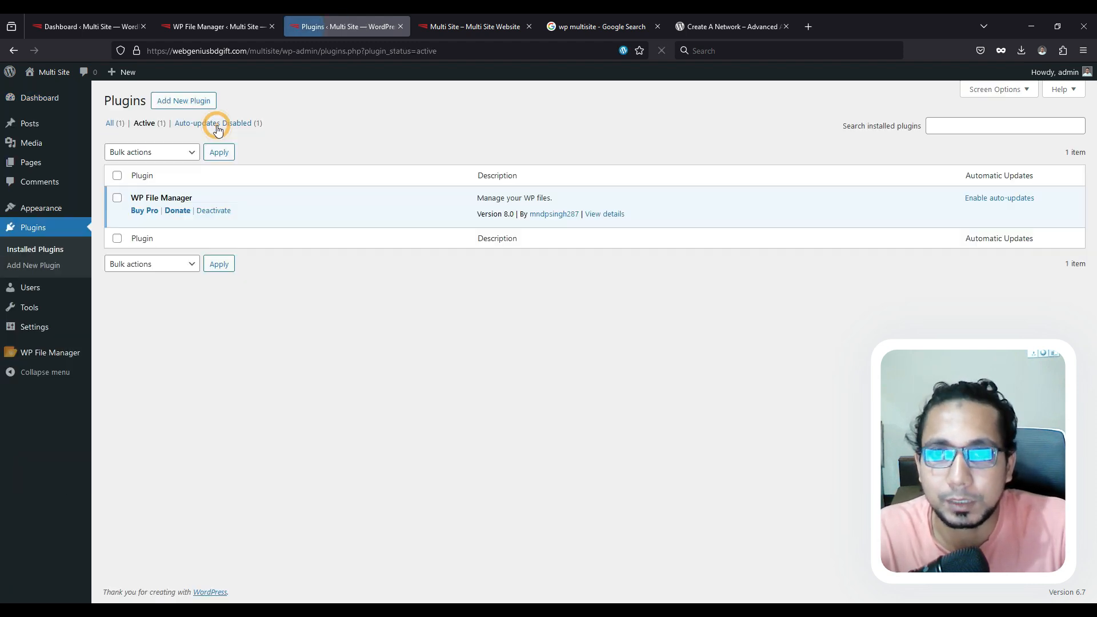
pyautogui.click(216, 211)
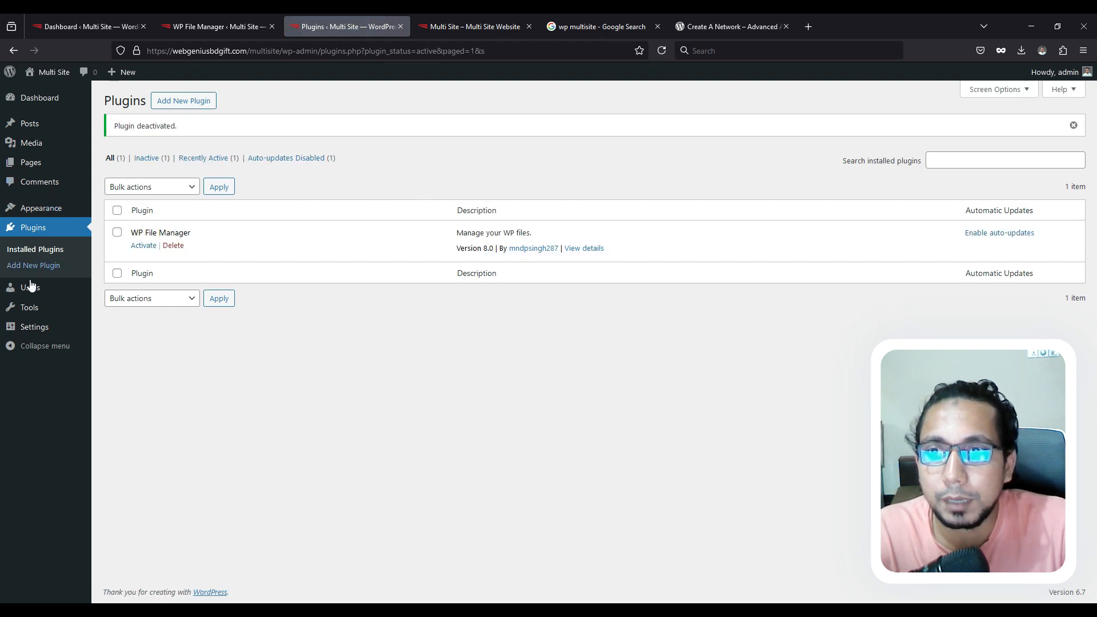
pyautogui.moveTo(27, 309)
pyautogui.click(133, 408)
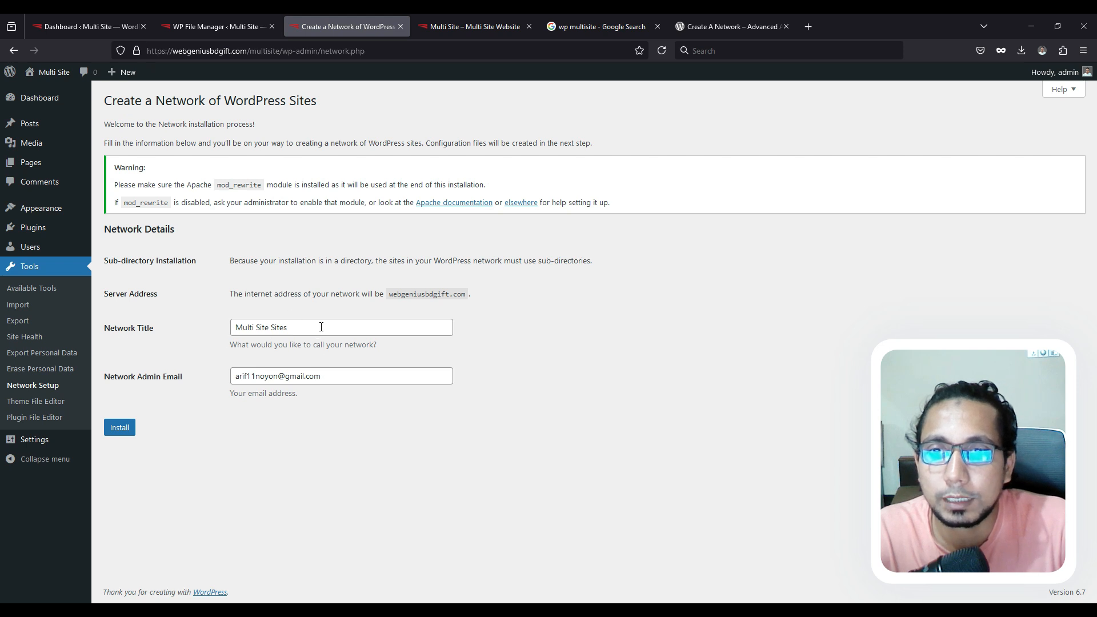
# - Set the network title to "Multi Sites", keep the prefilled admin email and install the network
pyautogui.tripleClick(325, 326)
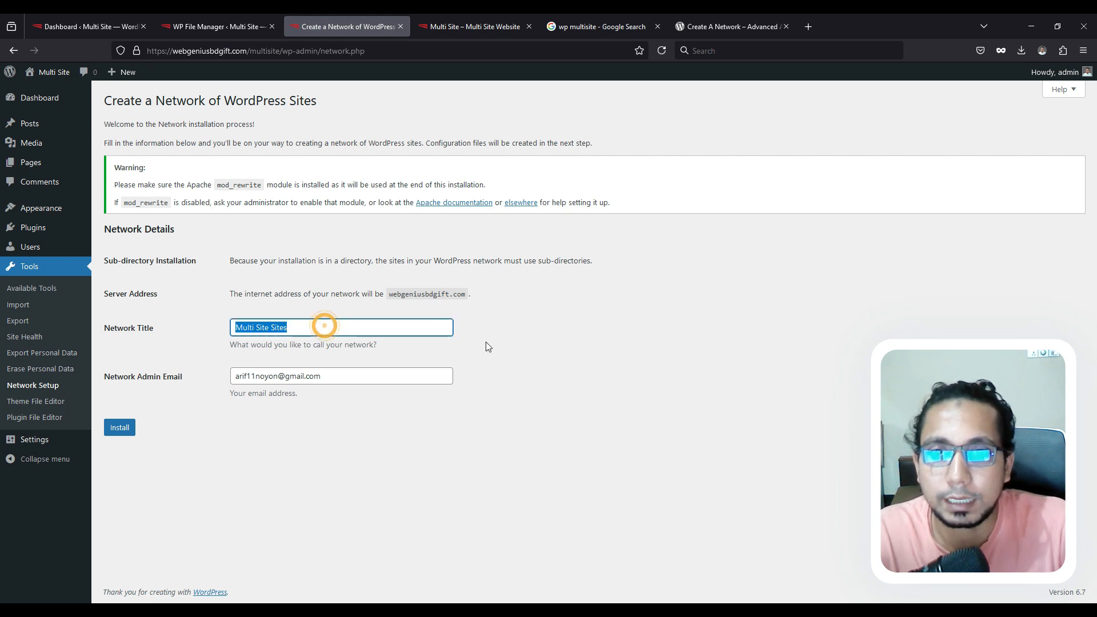
pyautogui.click(561, 340)
pyautogui.click(338, 322)
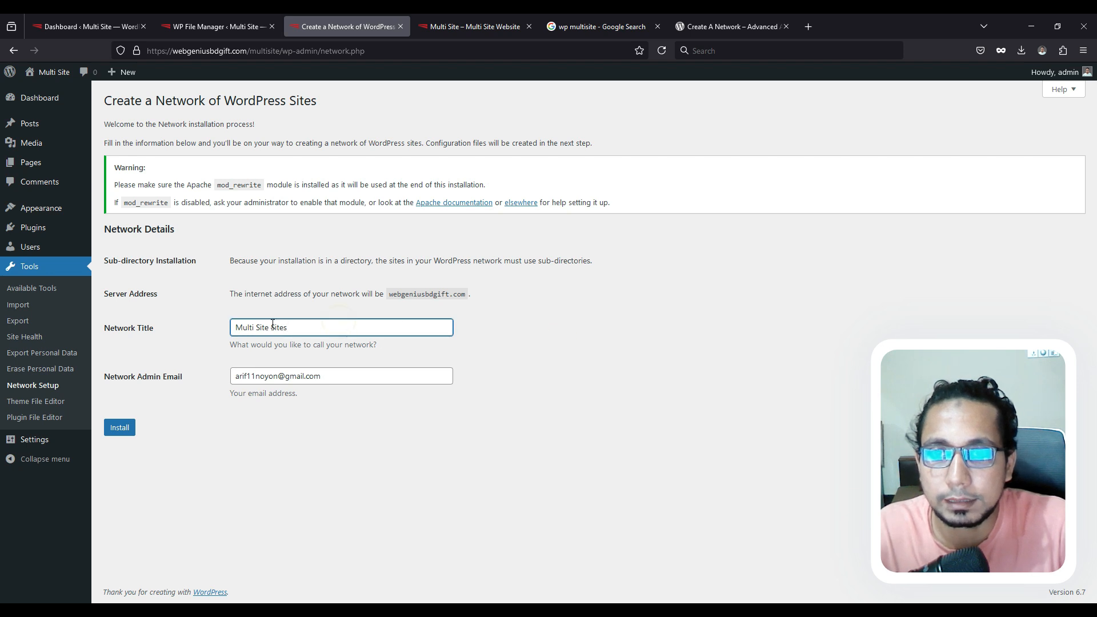
pyautogui.doubleClick(273, 325)
pyautogui.press('BackSpace')
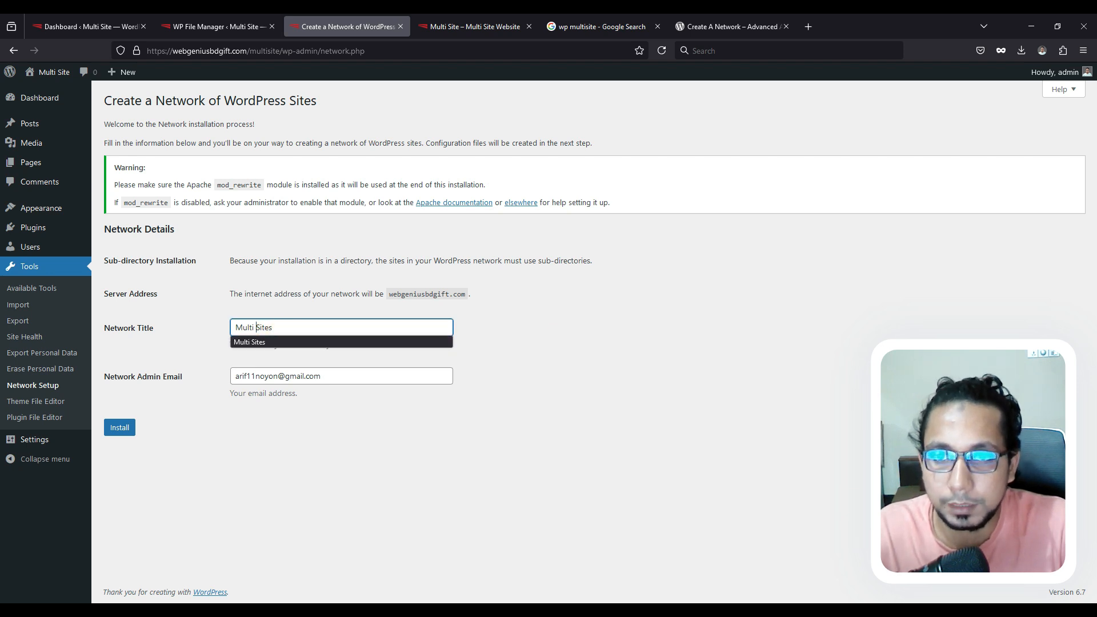
pyautogui.click(525, 342)
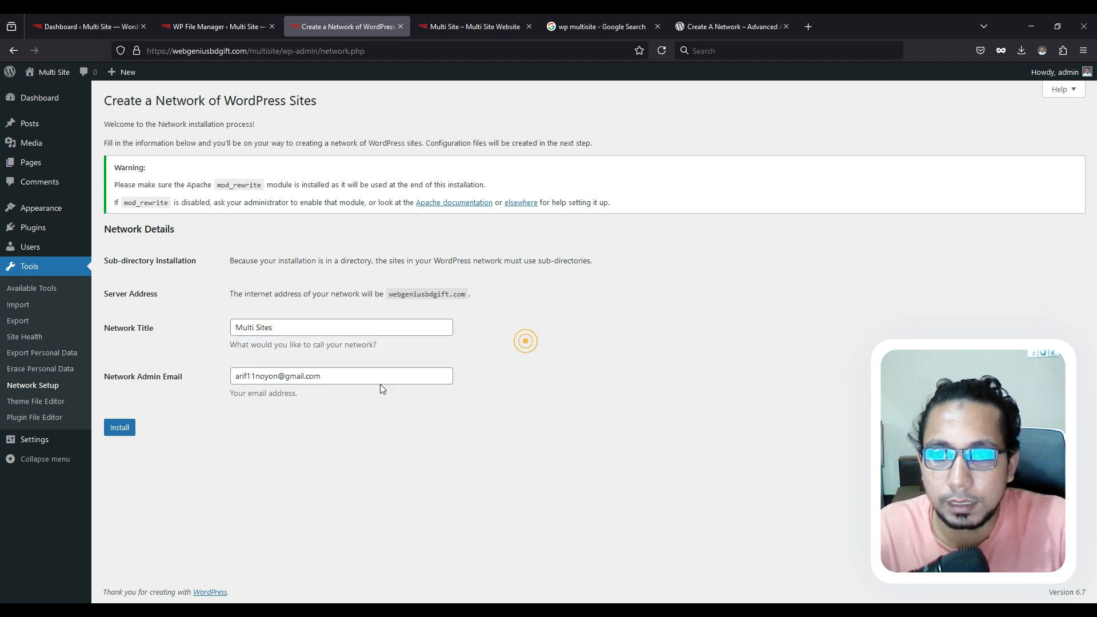
pyautogui.click(372, 376)
pyautogui.click(120, 427)
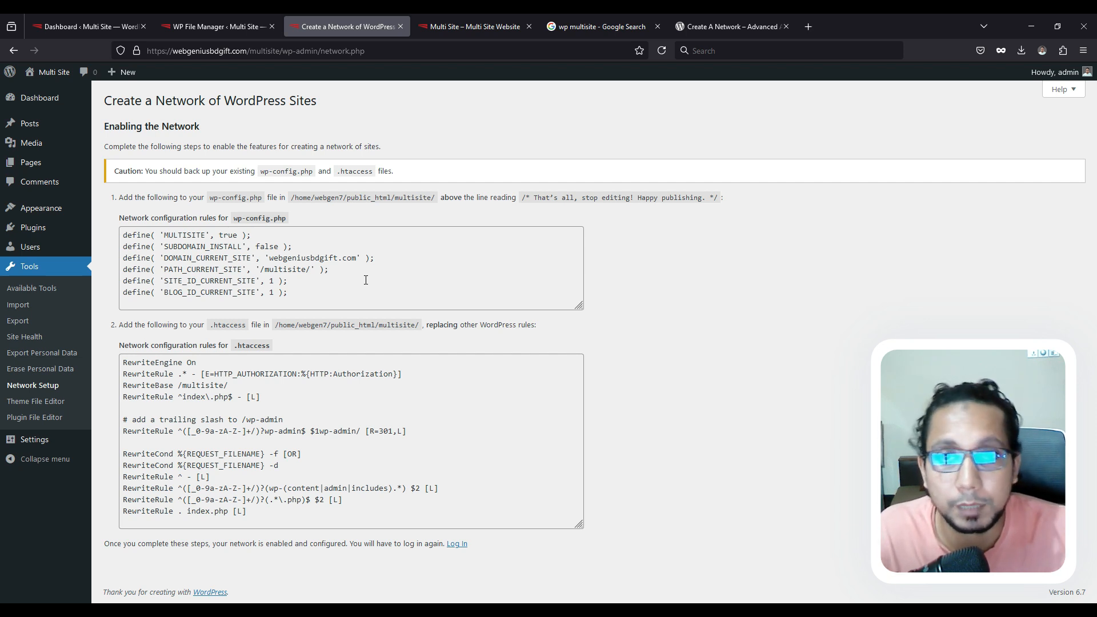
# - Review the network configuration rules for wp-config.php alongside the "Step 2: Allow Multisite" code in the Create A Network guide
pyautogui.click(457, 20)
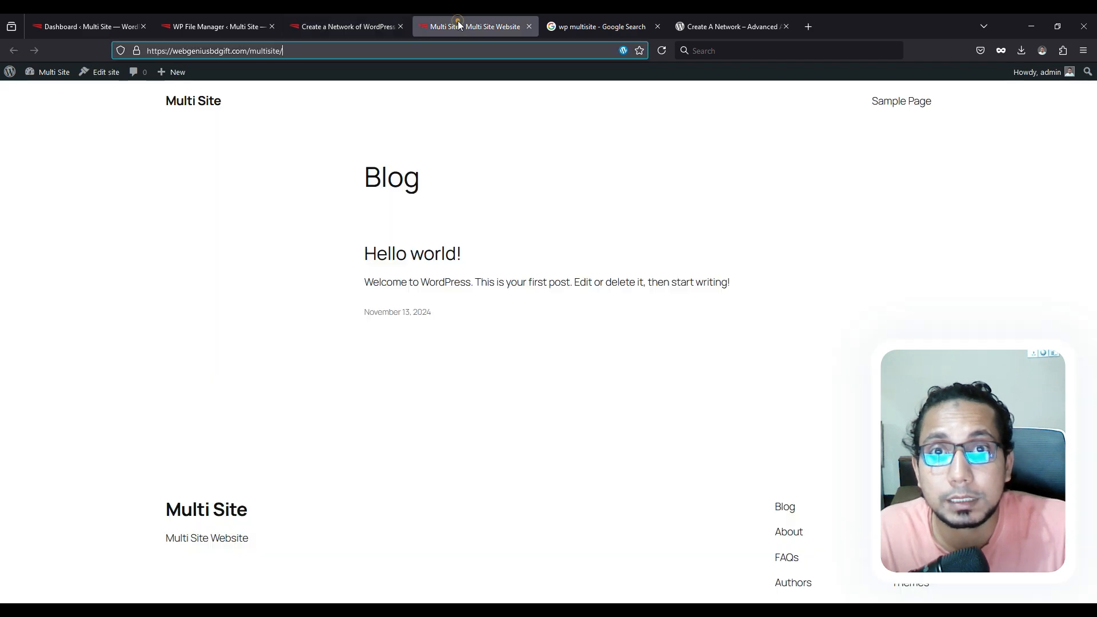
pyautogui.click(188, 17)
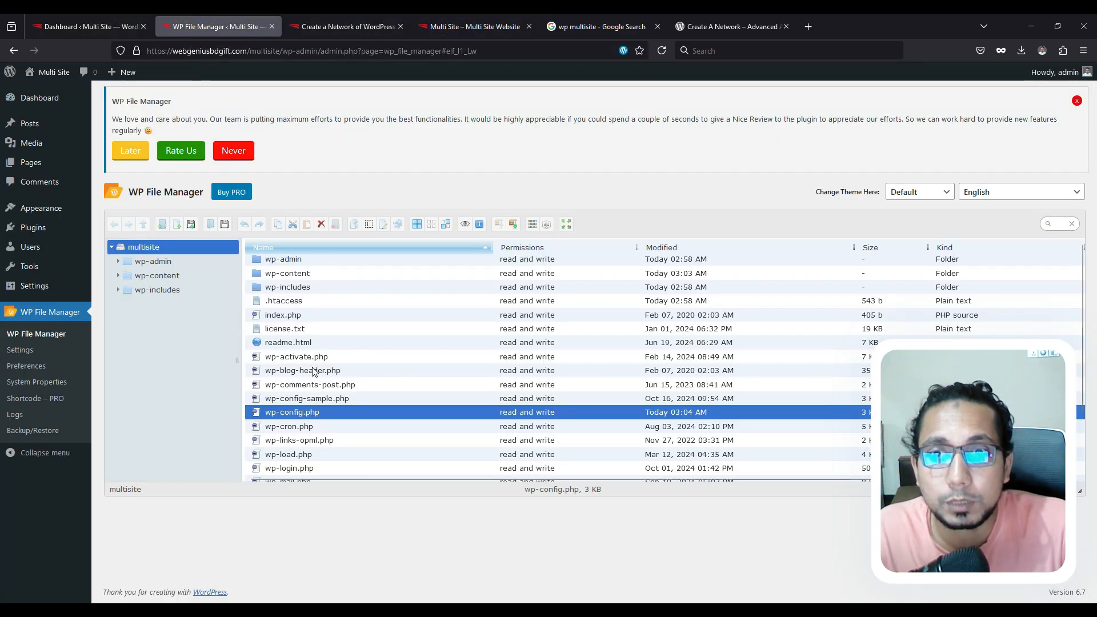
pyautogui.click(737, 22)
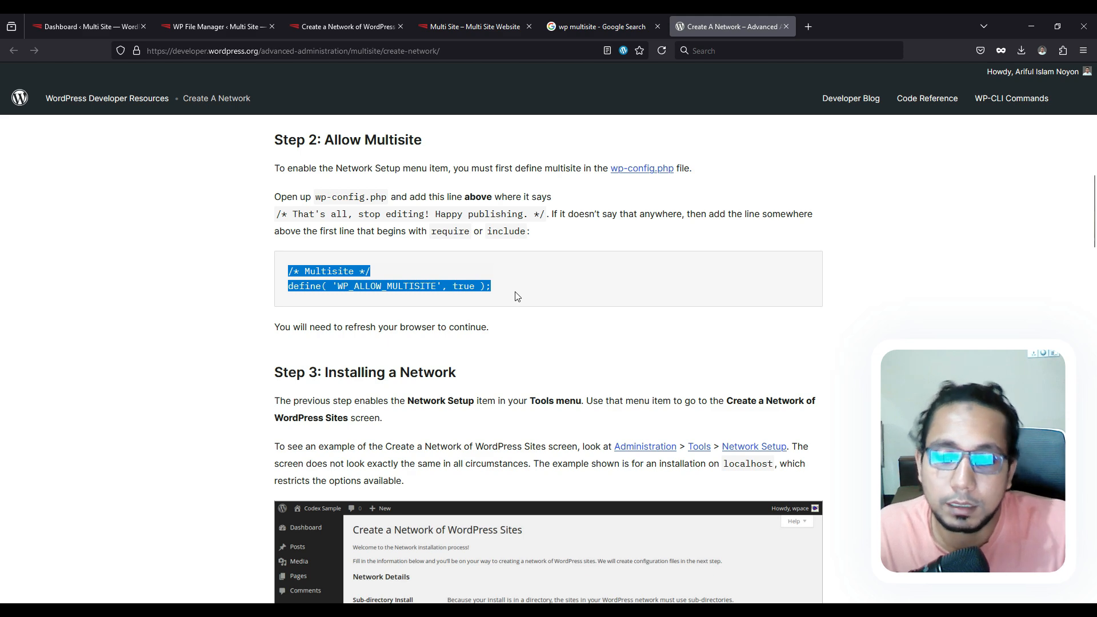
pyautogui.click(370, 17)
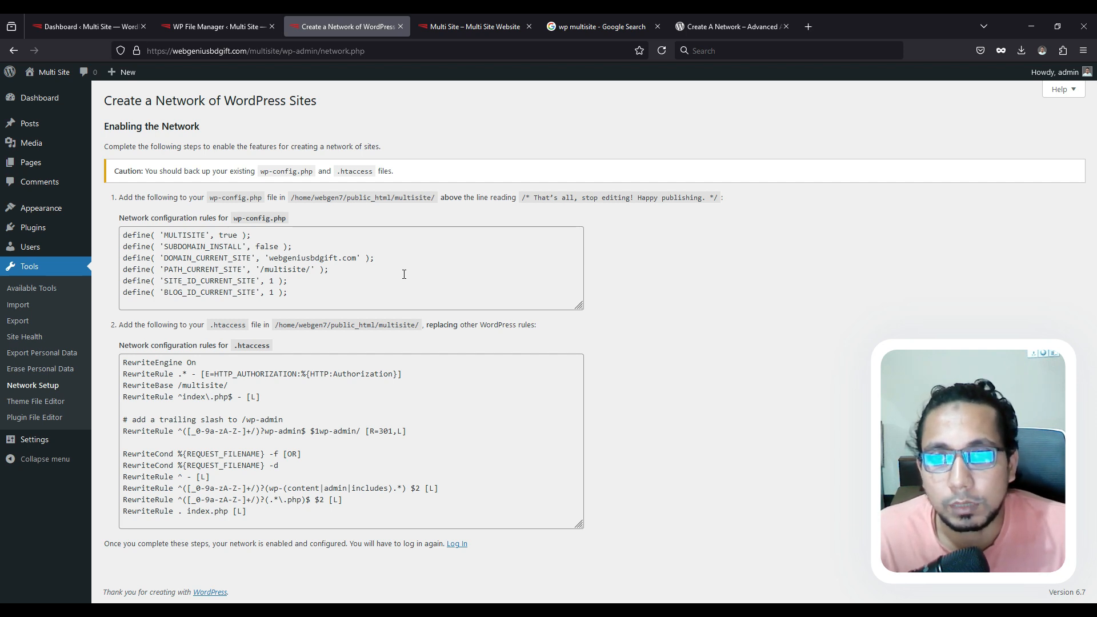
pyautogui.rightClick(337, 276)
pyautogui.click(343, 278)
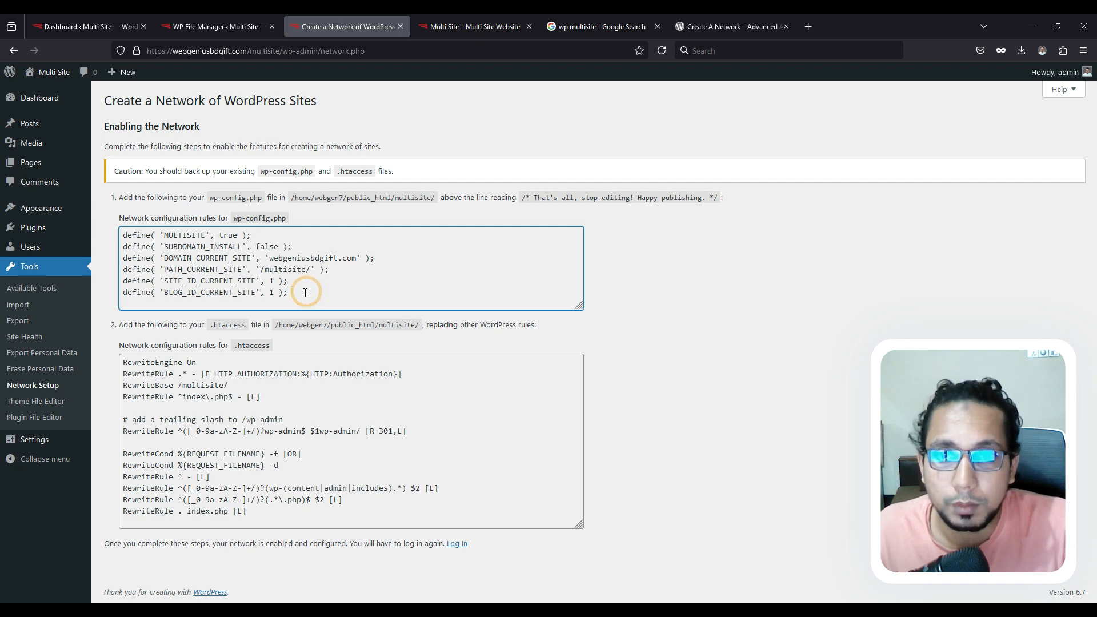
pyautogui.moveTo(305, 291); pyautogui.dragTo(121, 229)
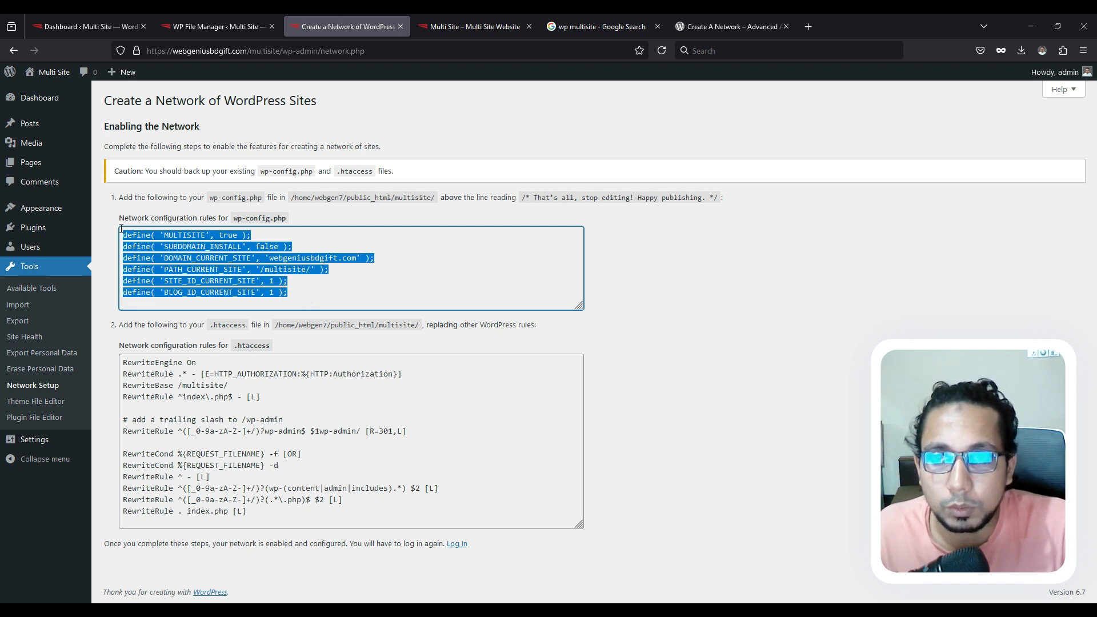
pyautogui.click(208, 194)
pyautogui.moveTo(220, 196); pyautogui.dragTo(260, 198)
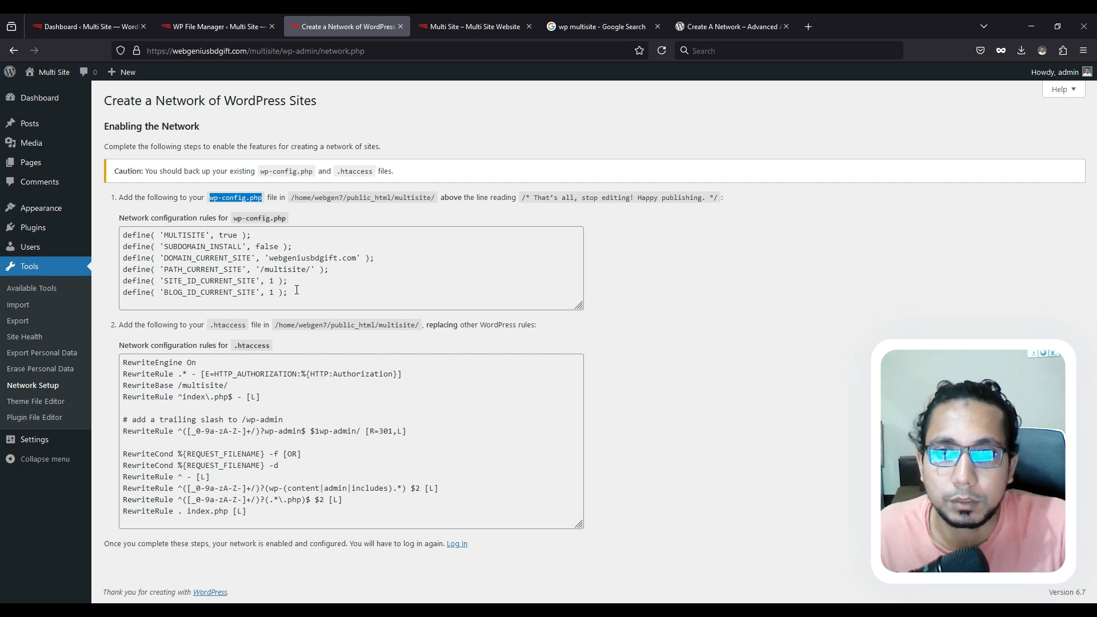
pyautogui.moveTo(297, 290); pyautogui.dragTo(130, 235)
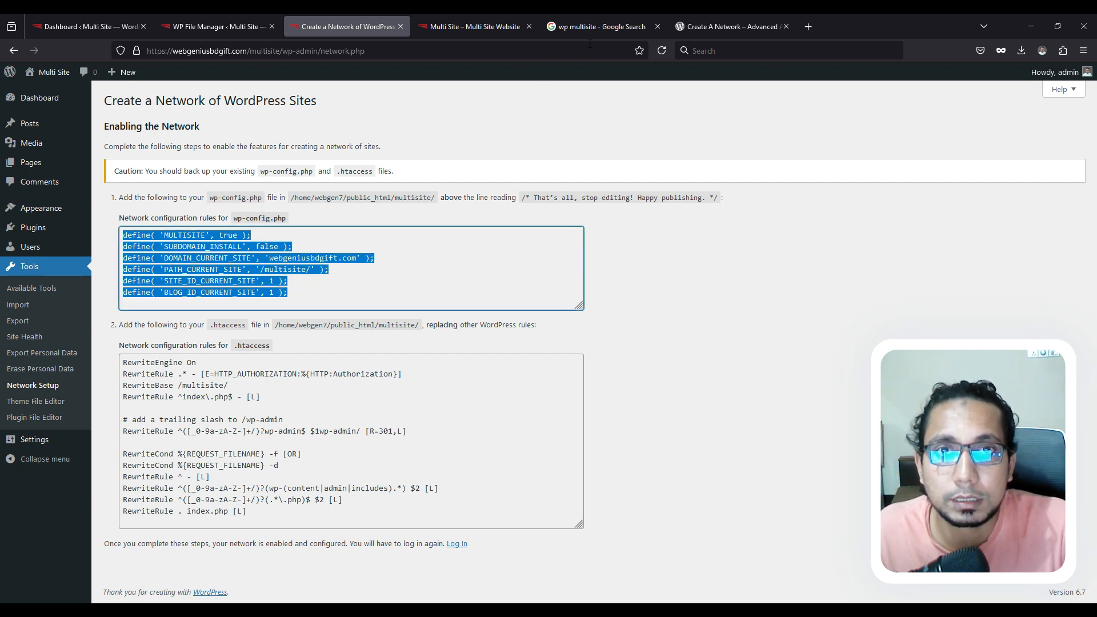
pyautogui.click(731, 26)
pyautogui.click(517, 292)
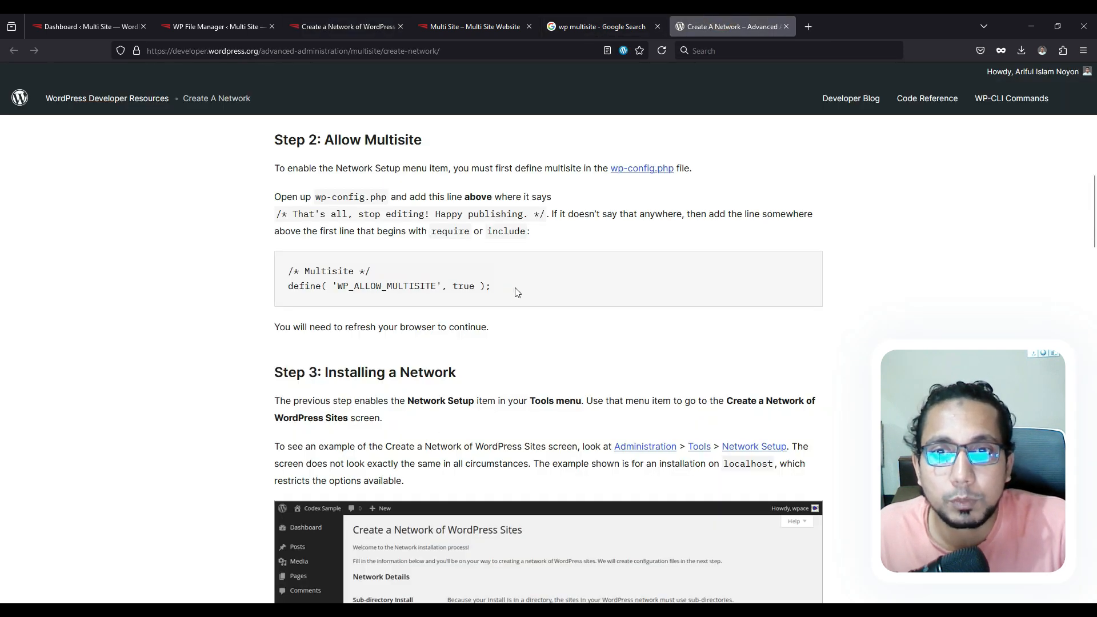
pyautogui.moveTo(516, 293); pyautogui.dragTo(228, 261)
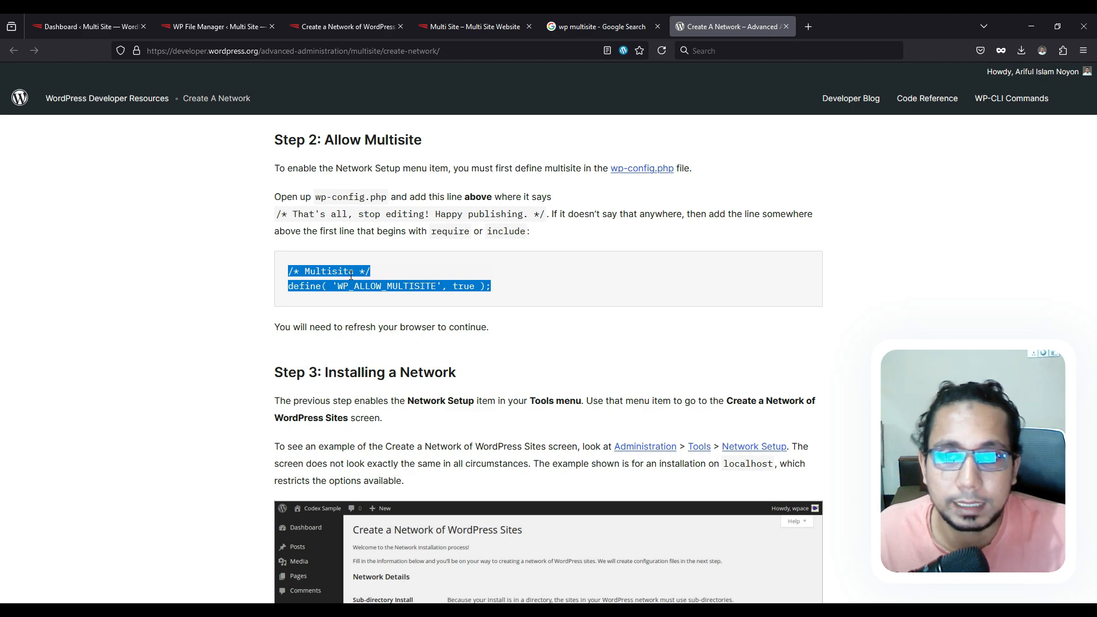
# - Copy all six define lines from the wp-config.php network configuration rules on the Network Setup page
pyautogui.click(345, 17)
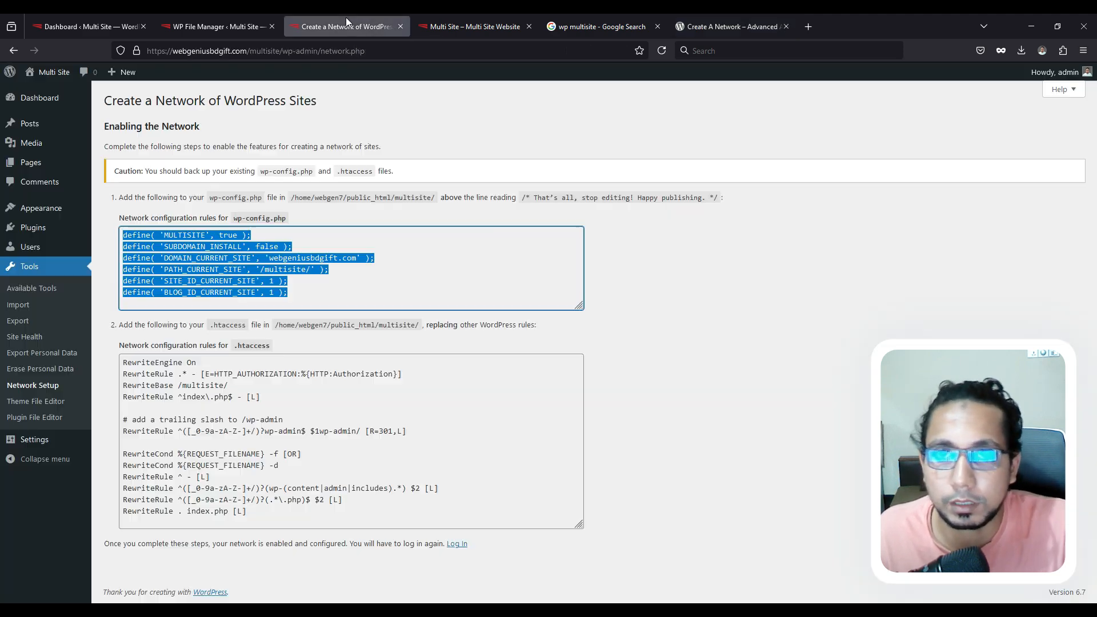
pyautogui.click(305, 301)
pyautogui.moveTo(300, 296); pyautogui.dragTo(119, 235)
pyautogui.hotkey('ctrl', 'c')
pyautogui.click(313, 284)
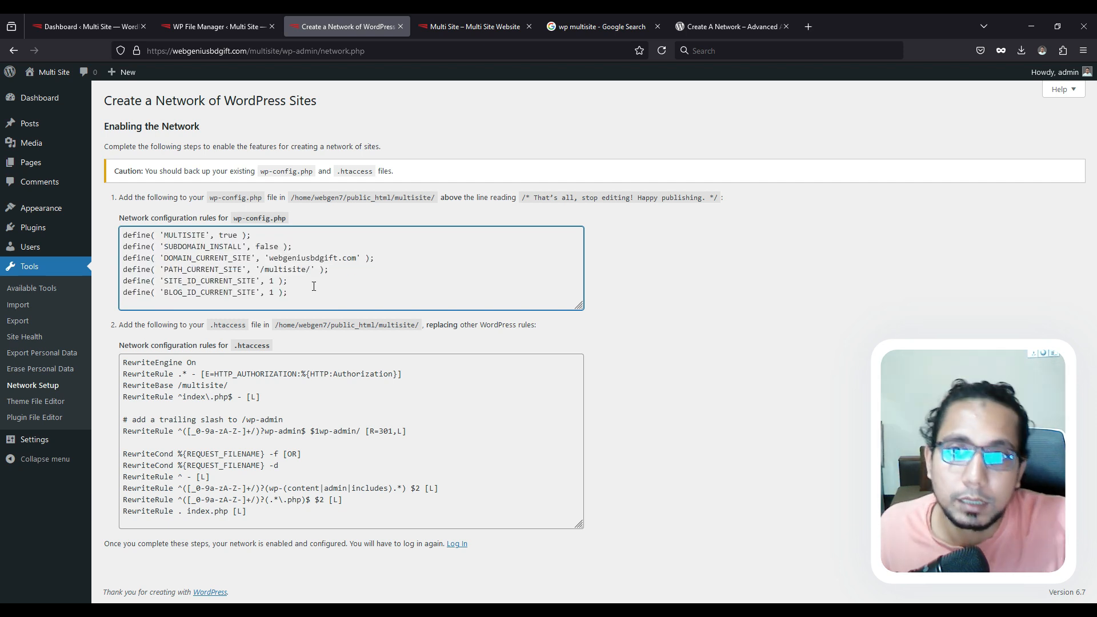
# - Return to the WP File Manager tab, reload it and read the page that loads
pyautogui.click(224, 18)
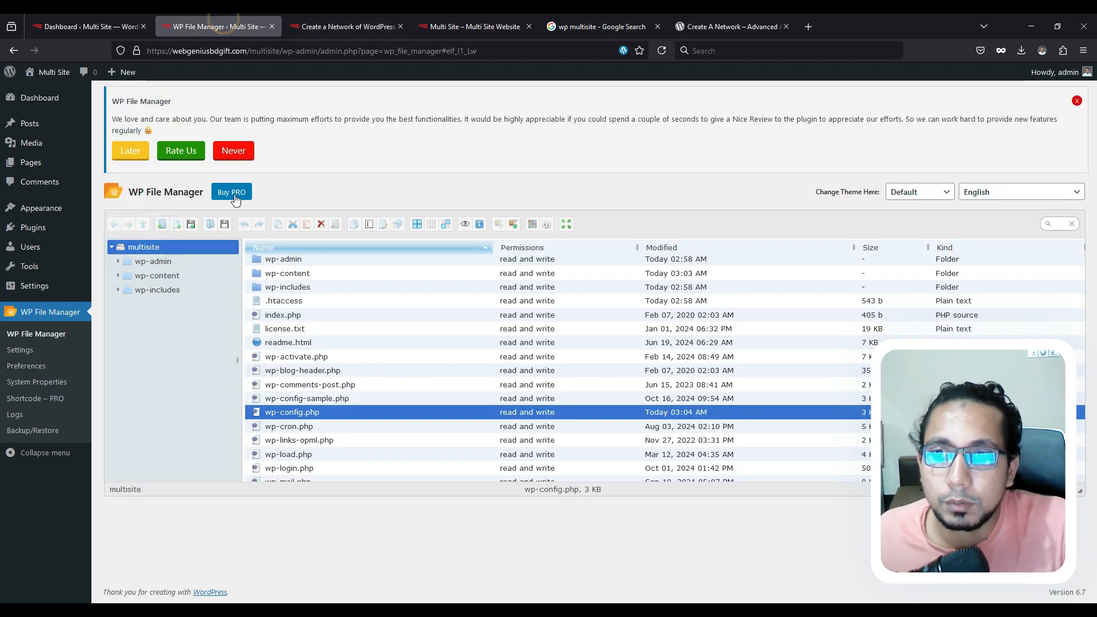
pyautogui.click(661, 50)
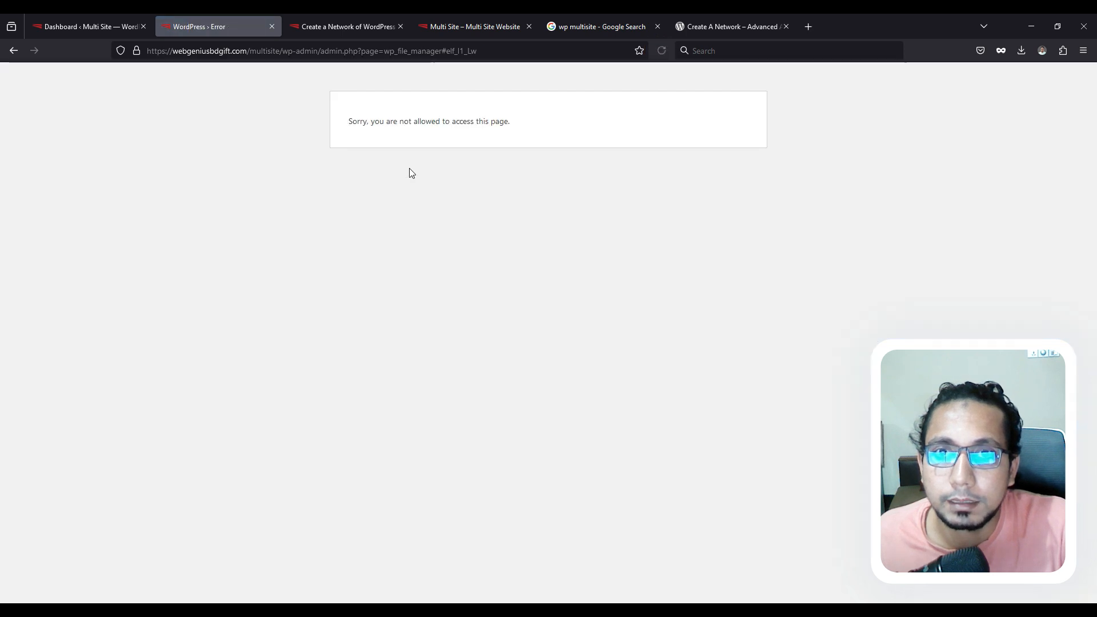
pyautogui.moveTo(370, 122); pyautogui.dragTo(617, 126)
pyautogui.click(616, 128)
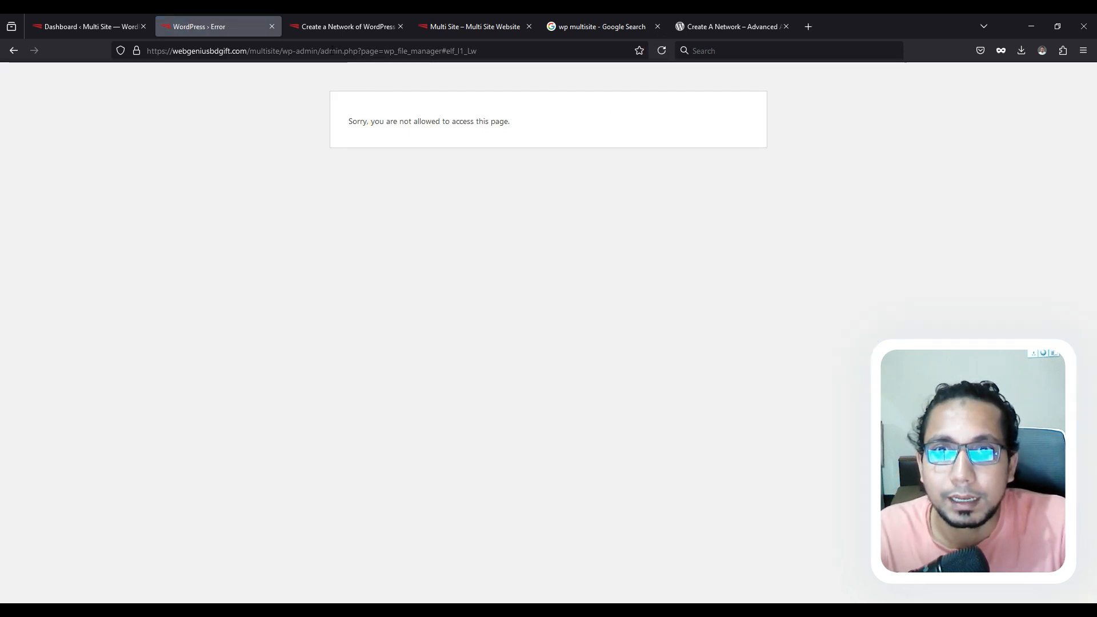
# - Load the site's wp-admin dashboard and activate the WP File Manager plugin from the installed plugins
pyautogui.moveTo(320, 52); pyautogui.dragTo(565, 55)
pyautogui.press('BackSpace')
pyautogui.press('Return')
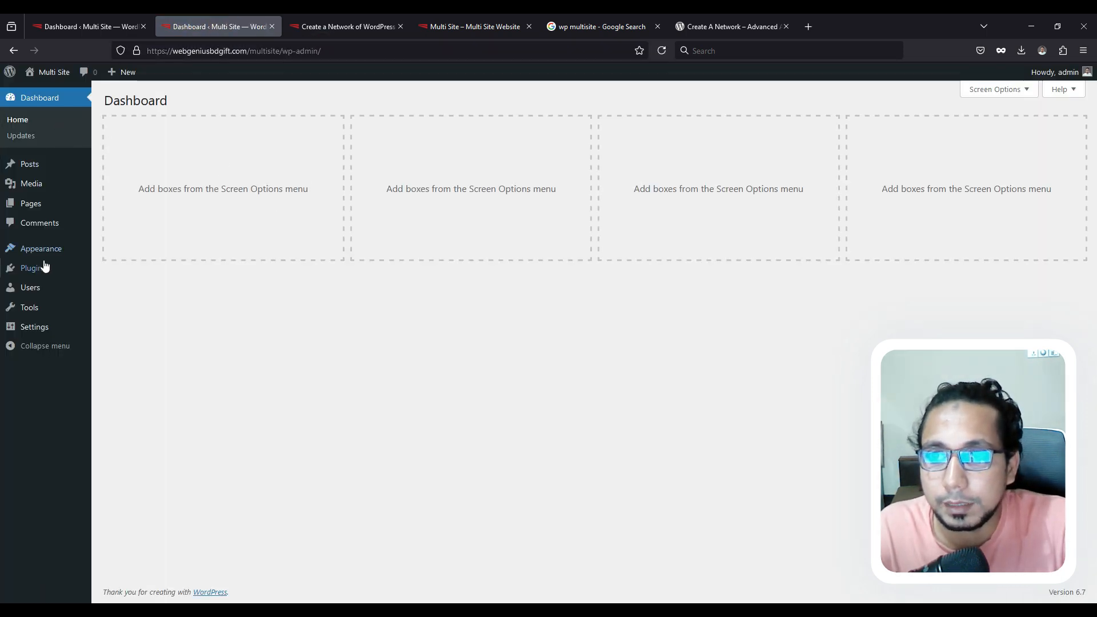
pyautogui.moveTo(44, 266)
pyautogui.click(129, 269)
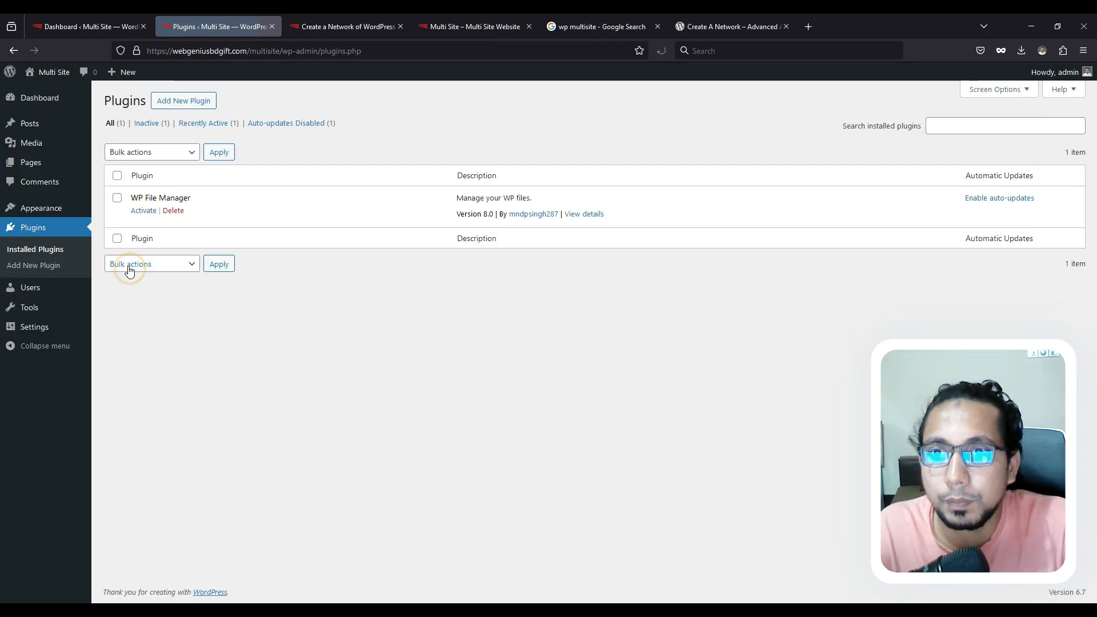
pyautogui.click(144, 211)
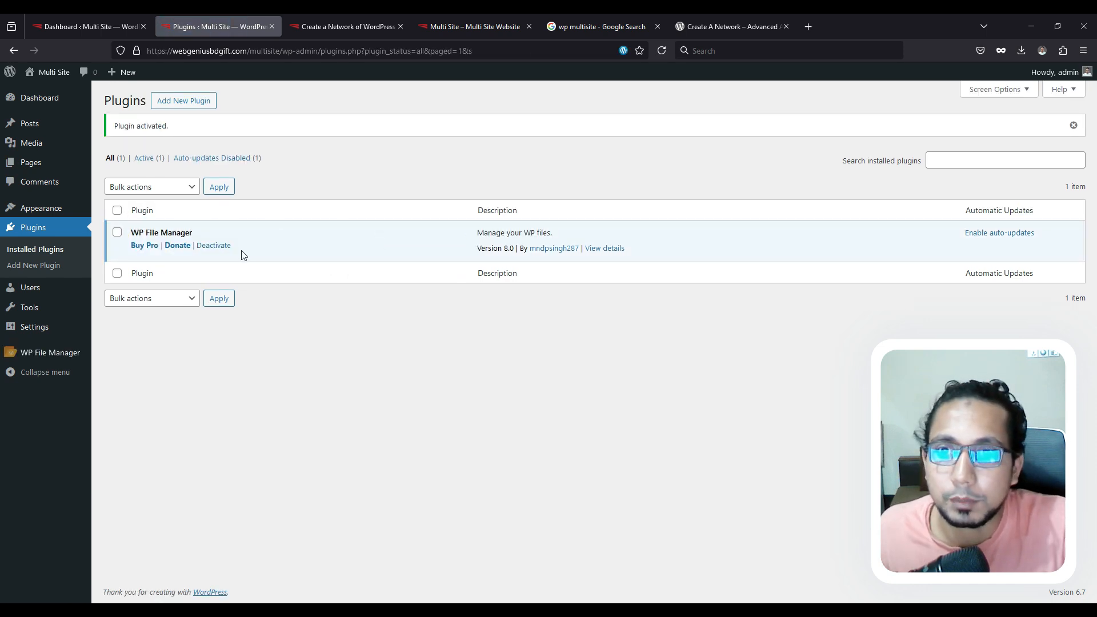
# - Open WP File Manager and load wp-config.php from the multisite folder in the code editor
pyautogui.moveTo(67, 353)
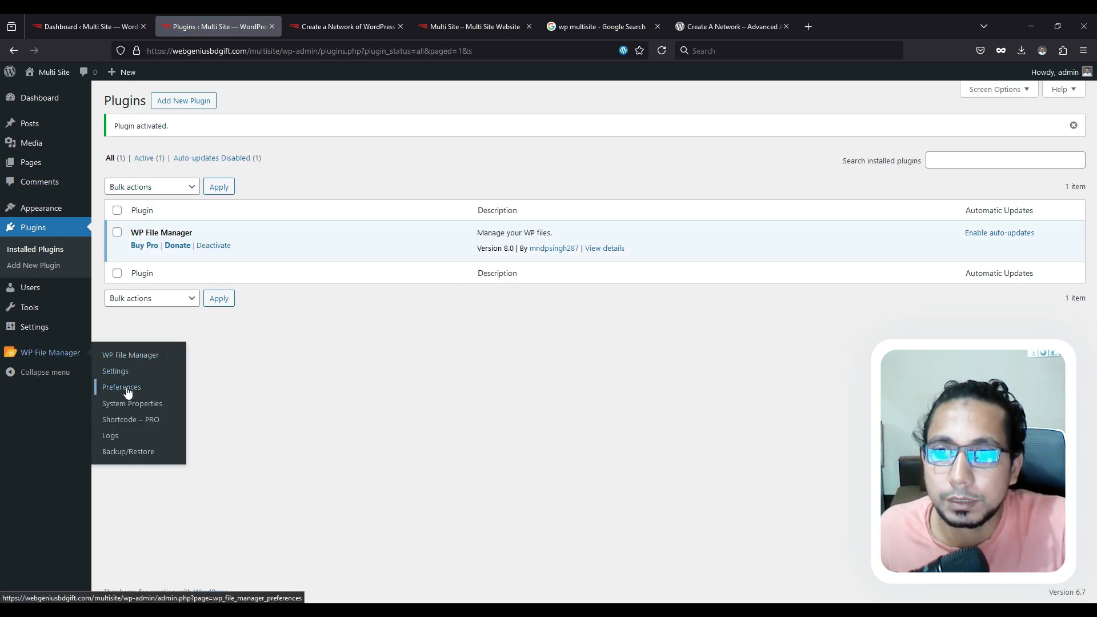
pyautogui.click(131, 355)
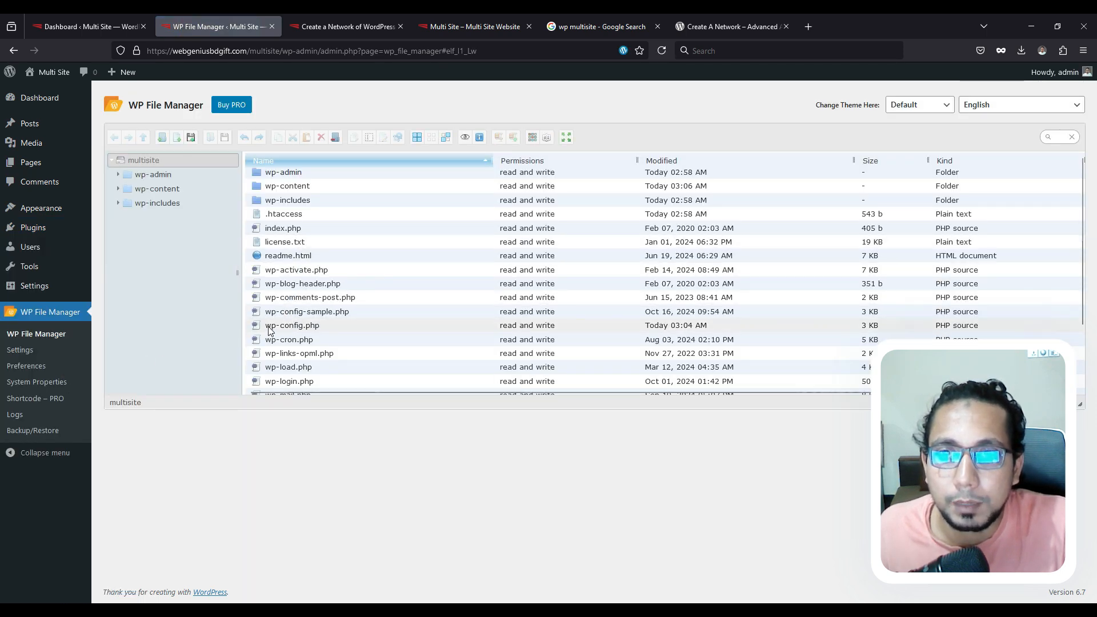
pyautogui.click(270, 331)
pyautogui.rightClick(271, 331)
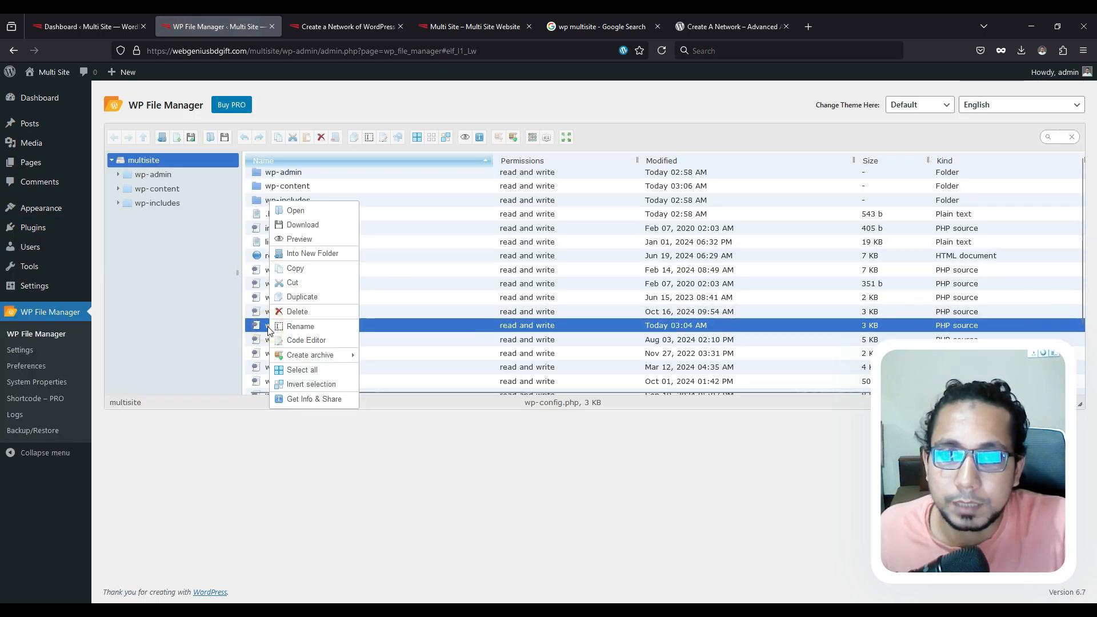
pyautogui.click(303, 340)
# - Paste the copied network define lines below the WP_ALLOW_MULTISITE line in wp-config.php, then save and close the file
pyautogui.scroll(-3, 558, 259)
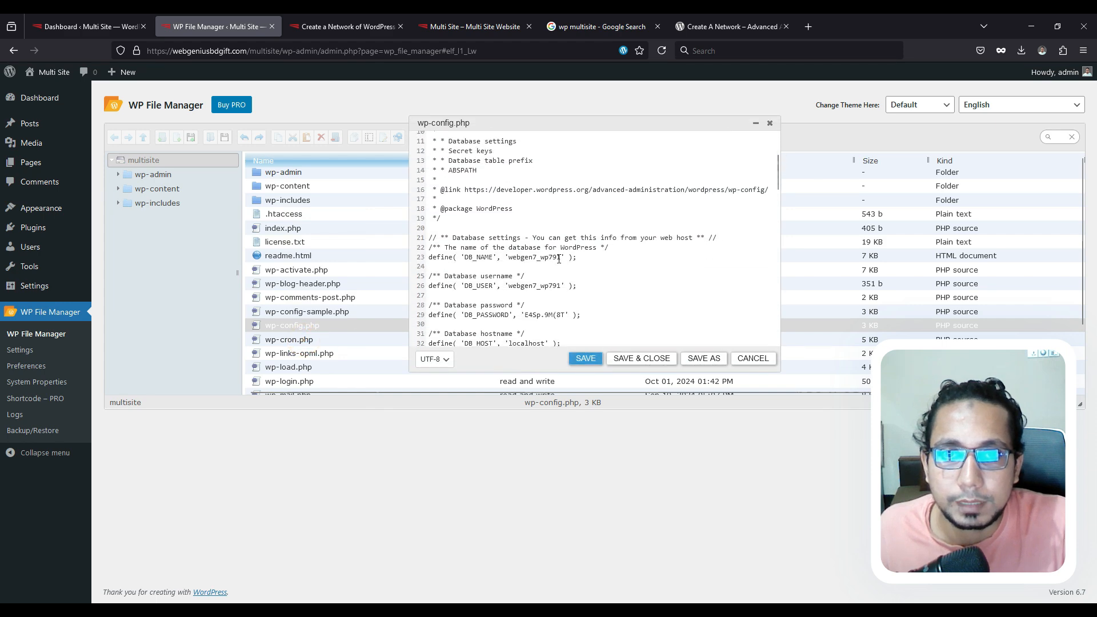
pyautogui.scroll(-18, 559, 259)
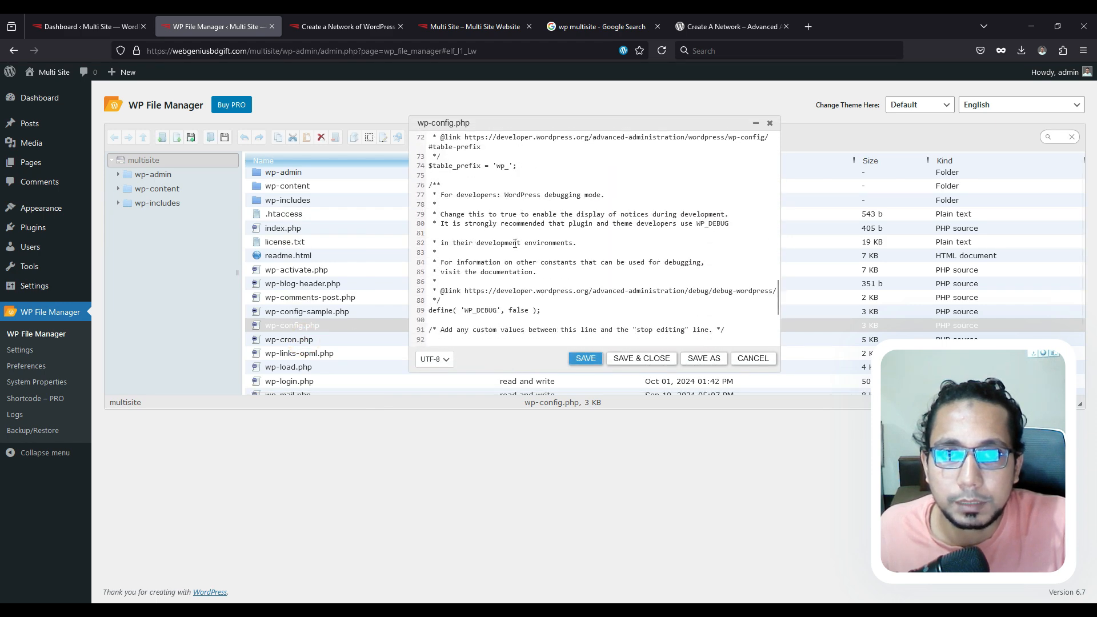
pyautogui.scroll(-4, 505, 239)
pyautogui.click(464, 243)
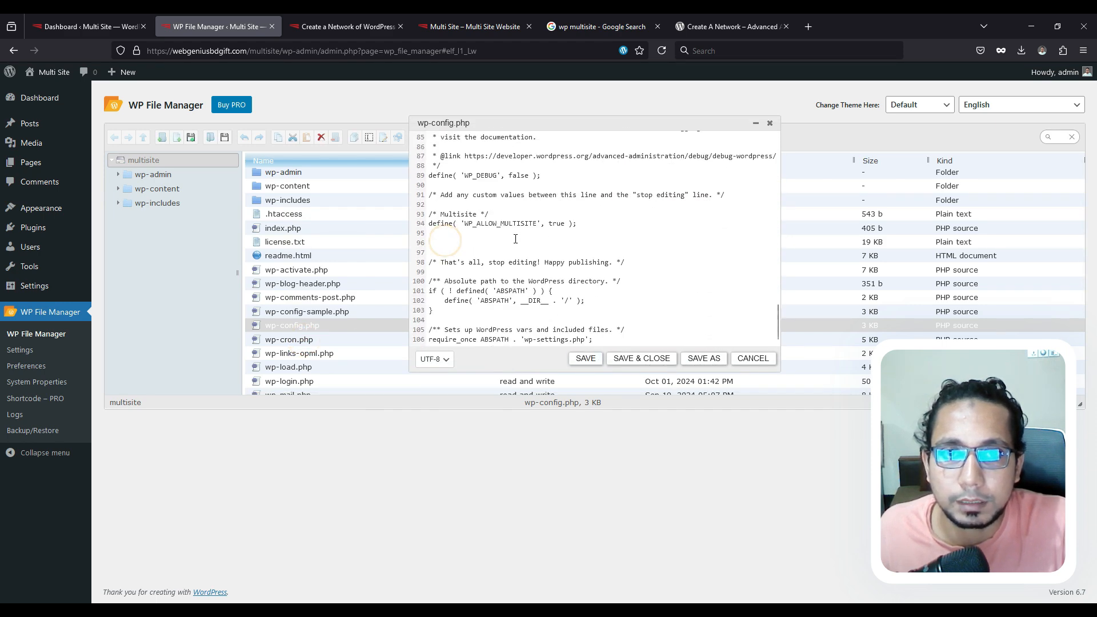
pyautogui.hotkey('ctrl', 'v')
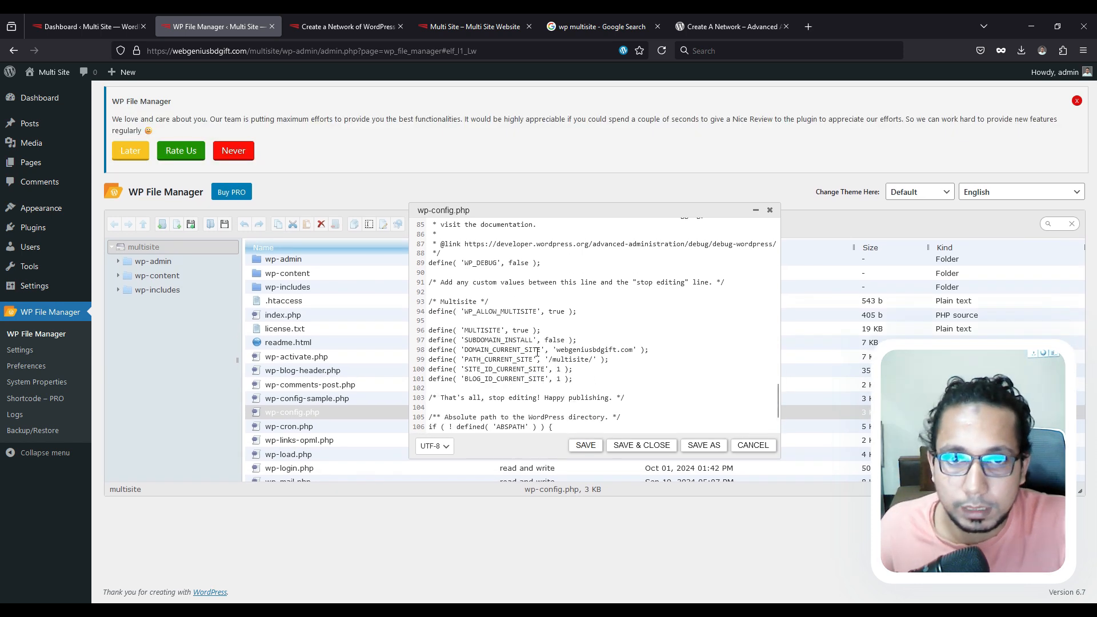
pyautogui.click(641, 445)
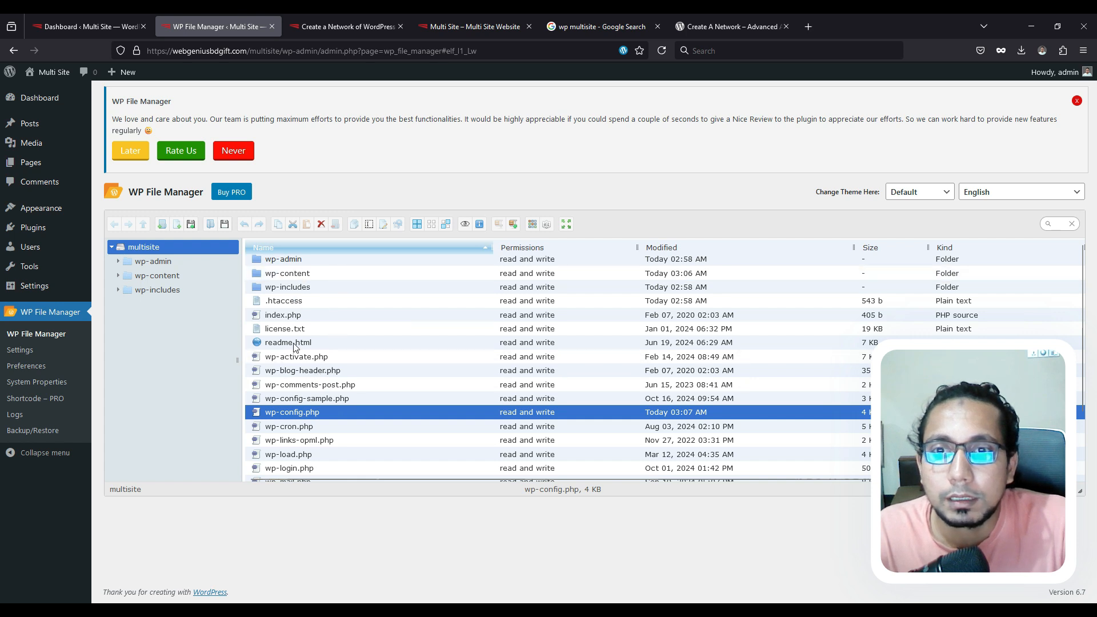
# - Copy all the .htaccess network configuration rules from the Network Setup page
pyautogui.click(280, 301)
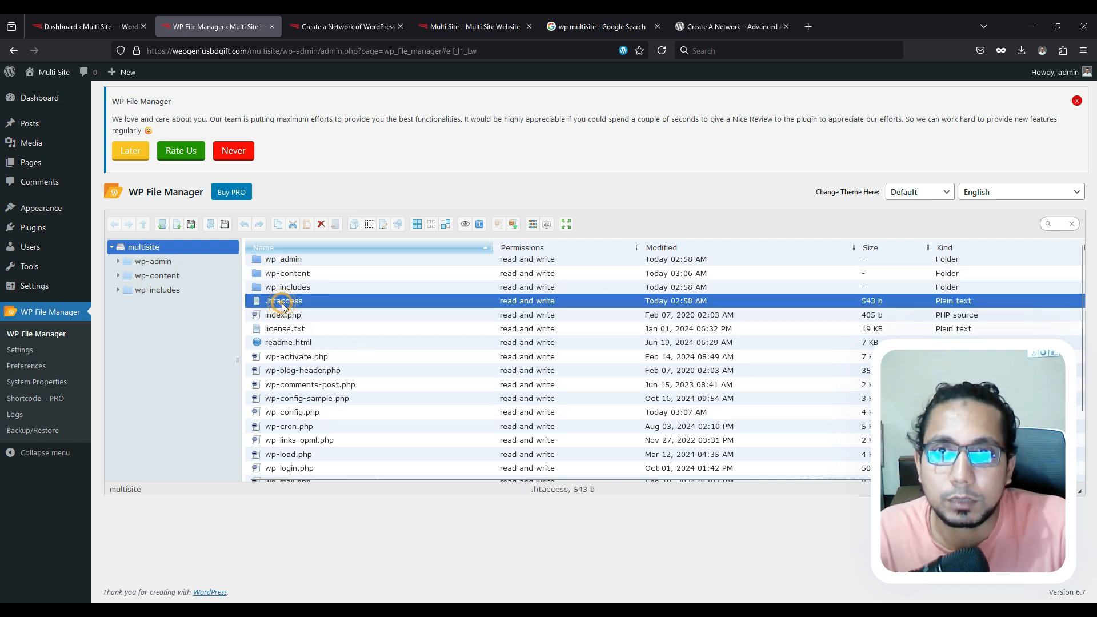
pyautogui.click(344, 23)
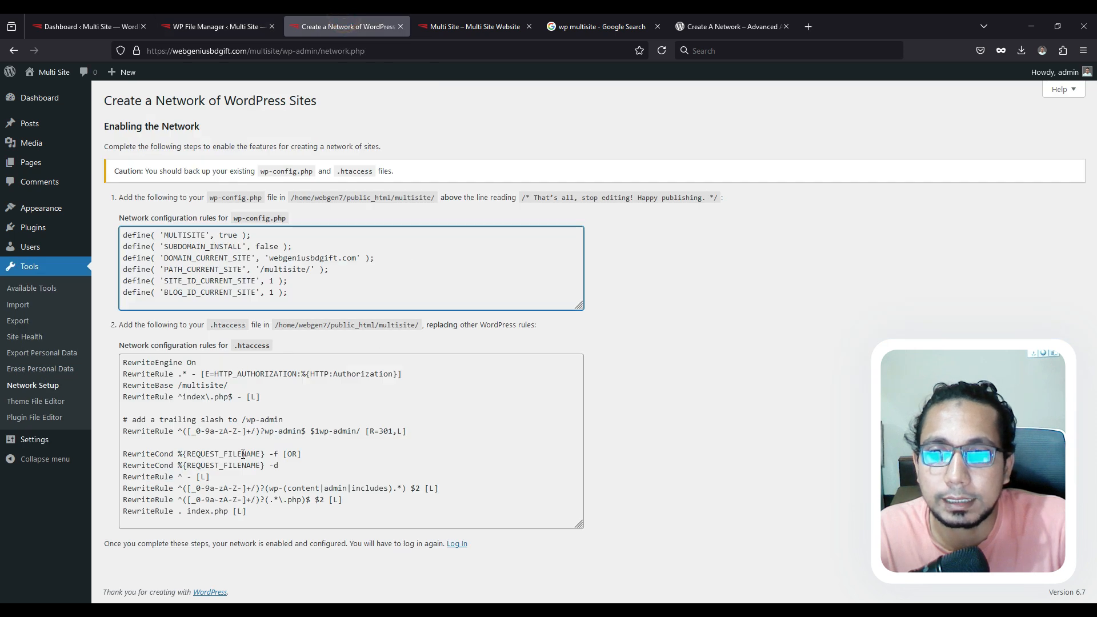
pyautogui.moveTo(253, 518); pyautogui.dragTo(114, 355)
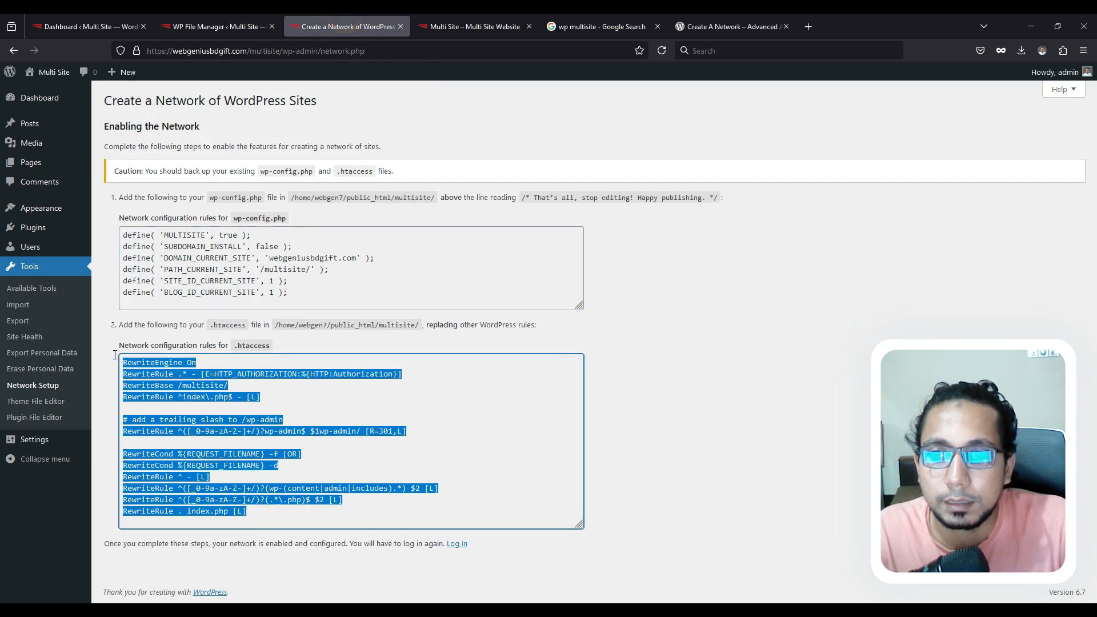
pyautogui.rightClick(143, 374)
pyautogui.click(176, 450)
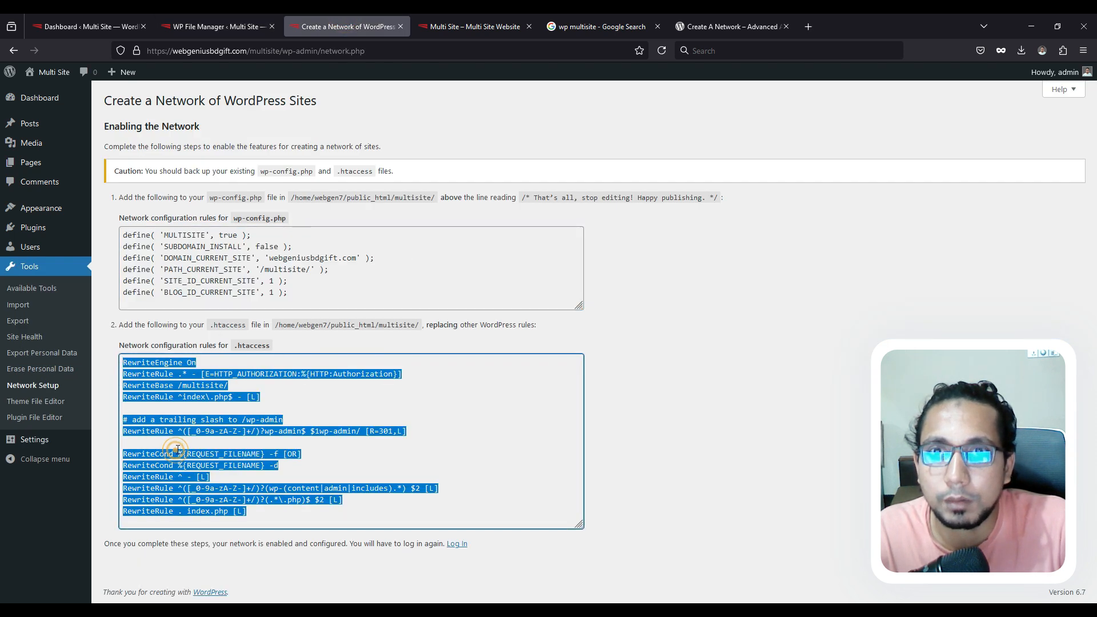
# - Try to open .htaccess for editing in WP File Manager and recheck its rules on the Network Setup page
pyautogui.click(218, 27)
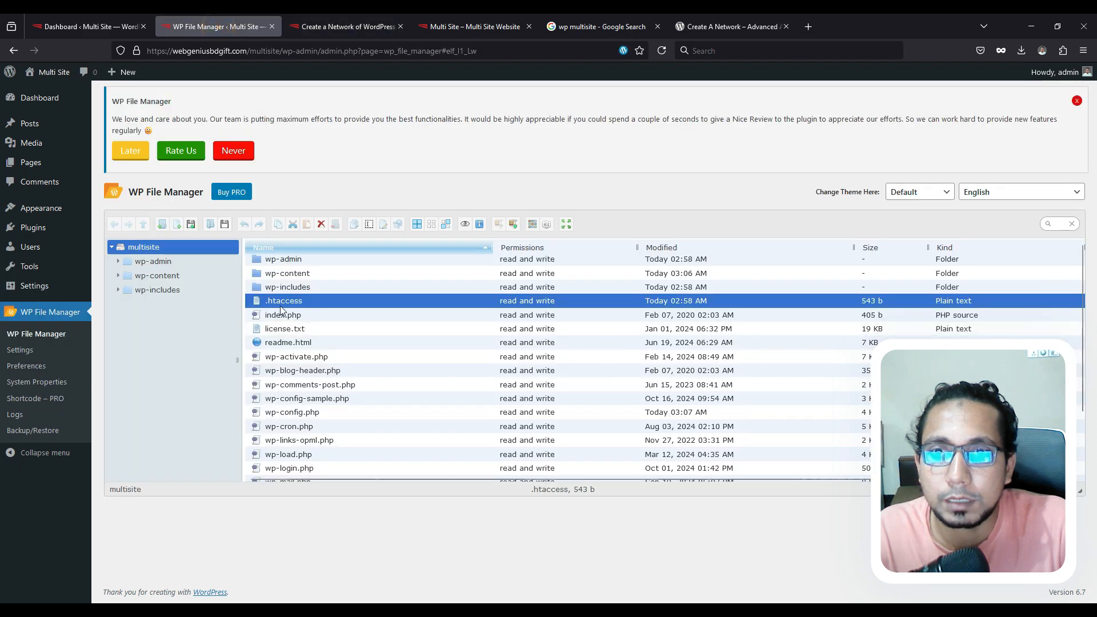
pyautogui.rightClick(262, 306)
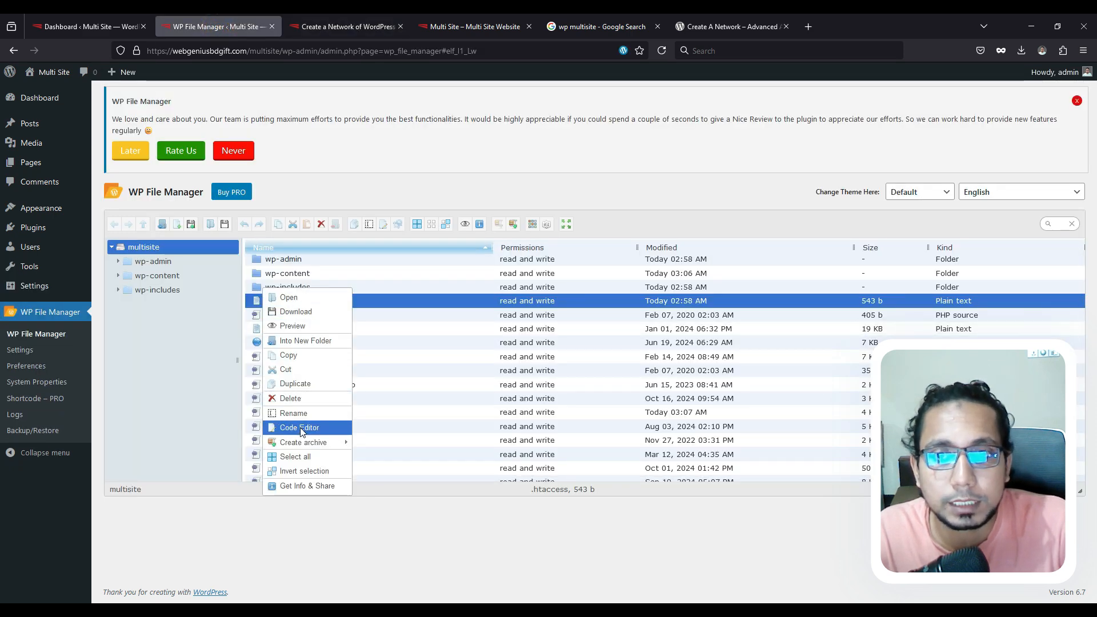
pyautogui.click(174, 380)
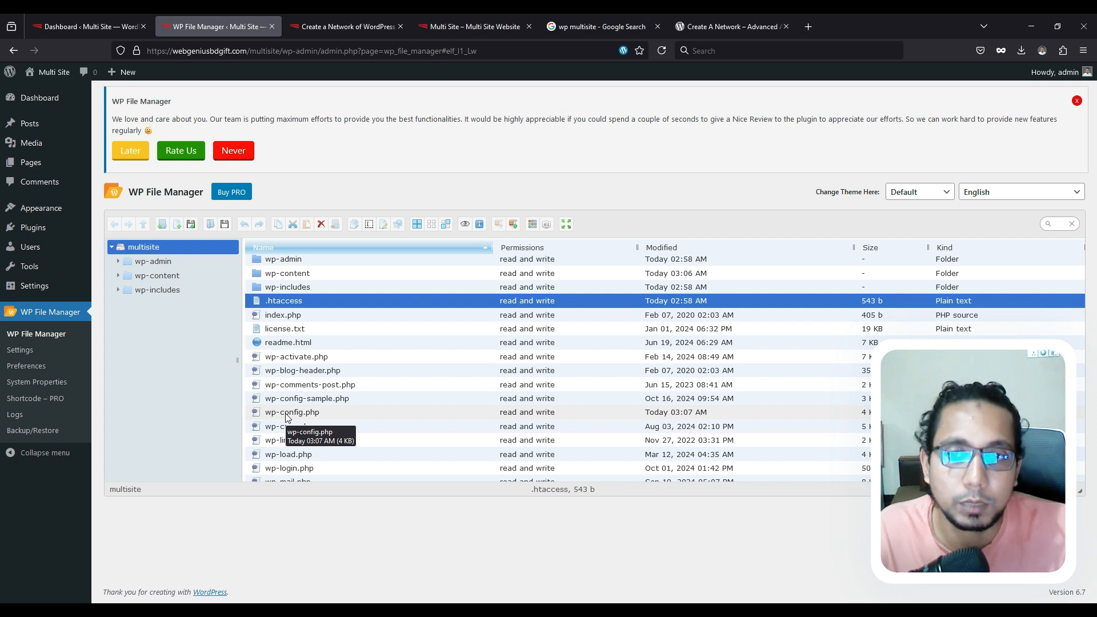
pyautogui.moveTo(40, 270)
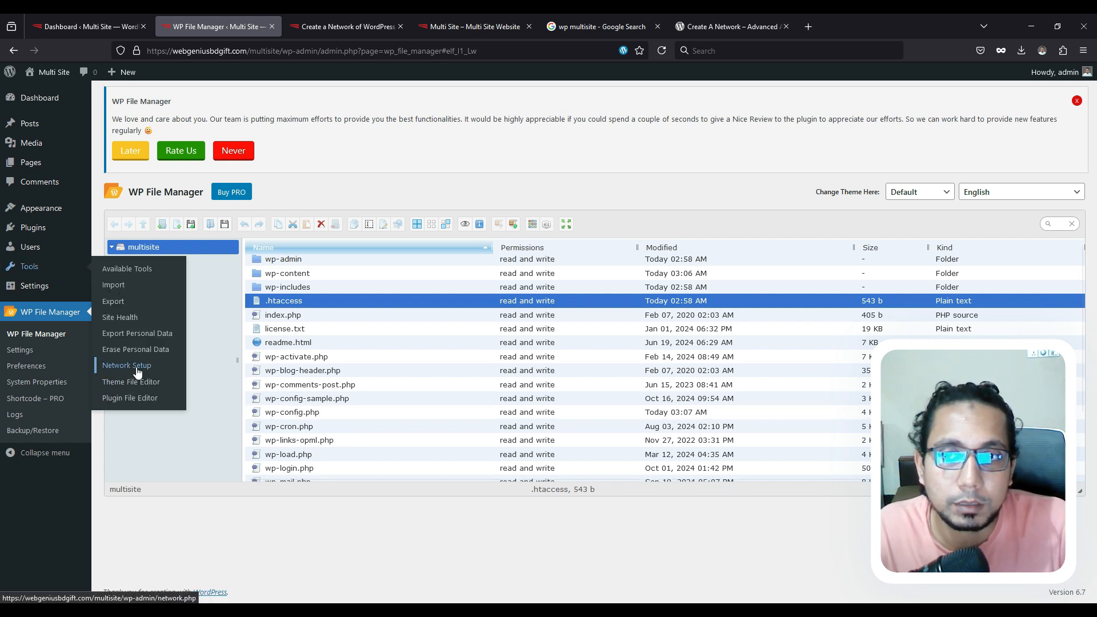
pyautogui.click(342, 17)
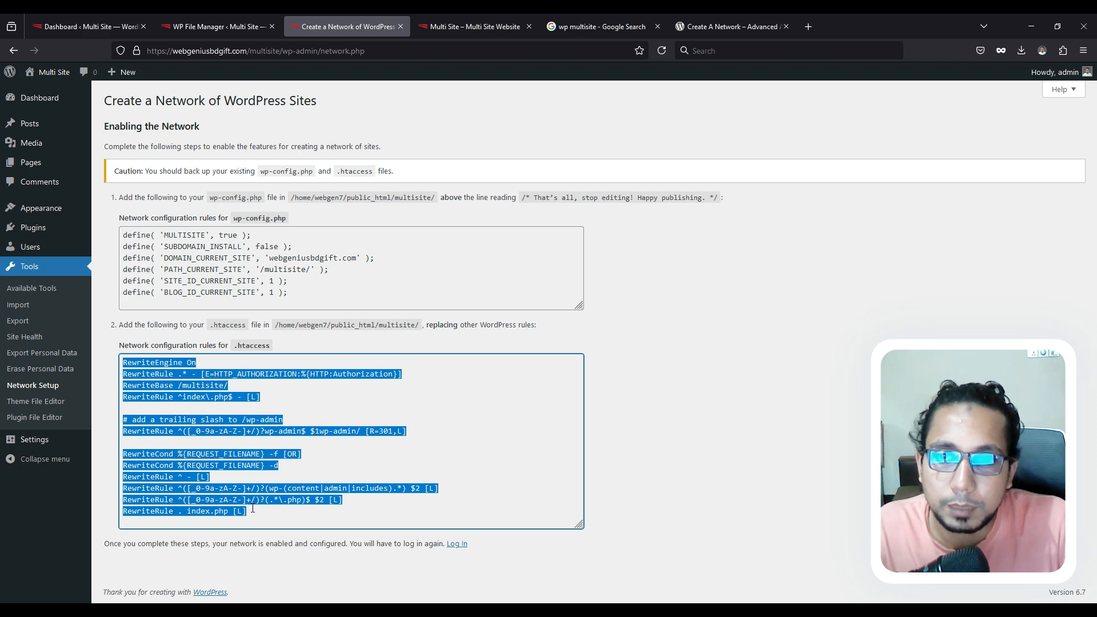
pyautogui.click(225, 26)
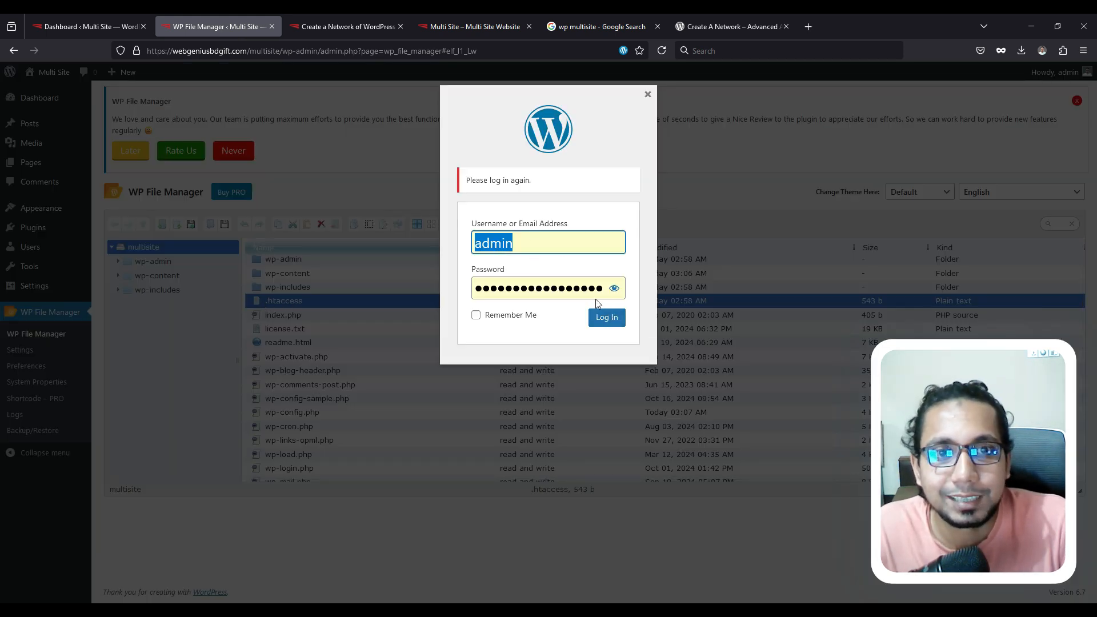
# - Try to log in again as admin with a retyped account password in the login dialog, then dismiss the dialog
pyautogui.doubleClick(590, 285)
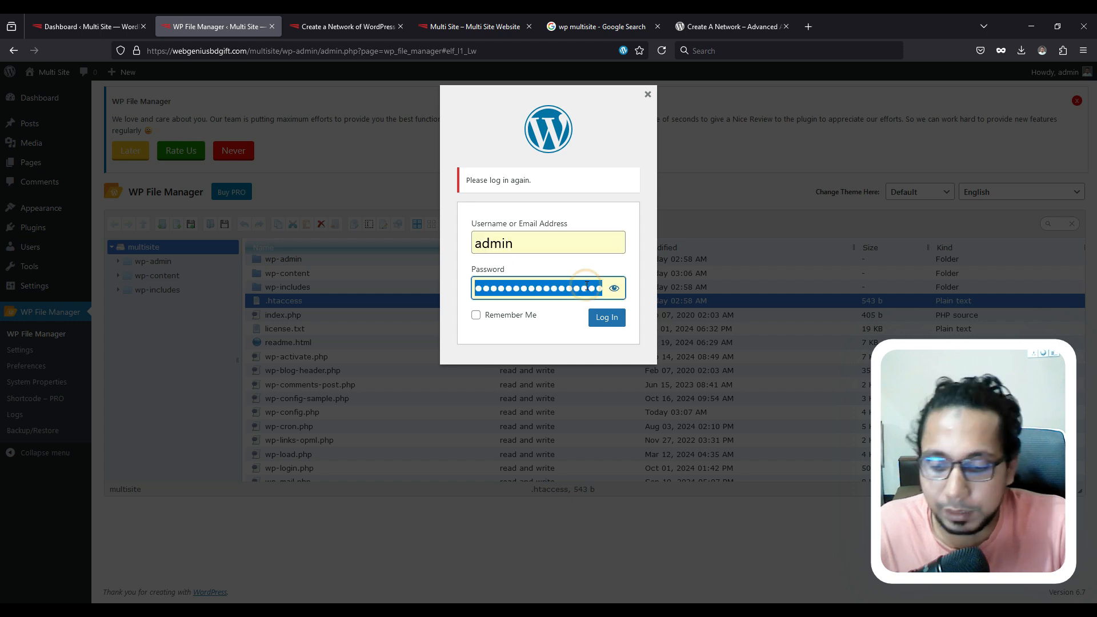
pyautogui.press('BackSpace')
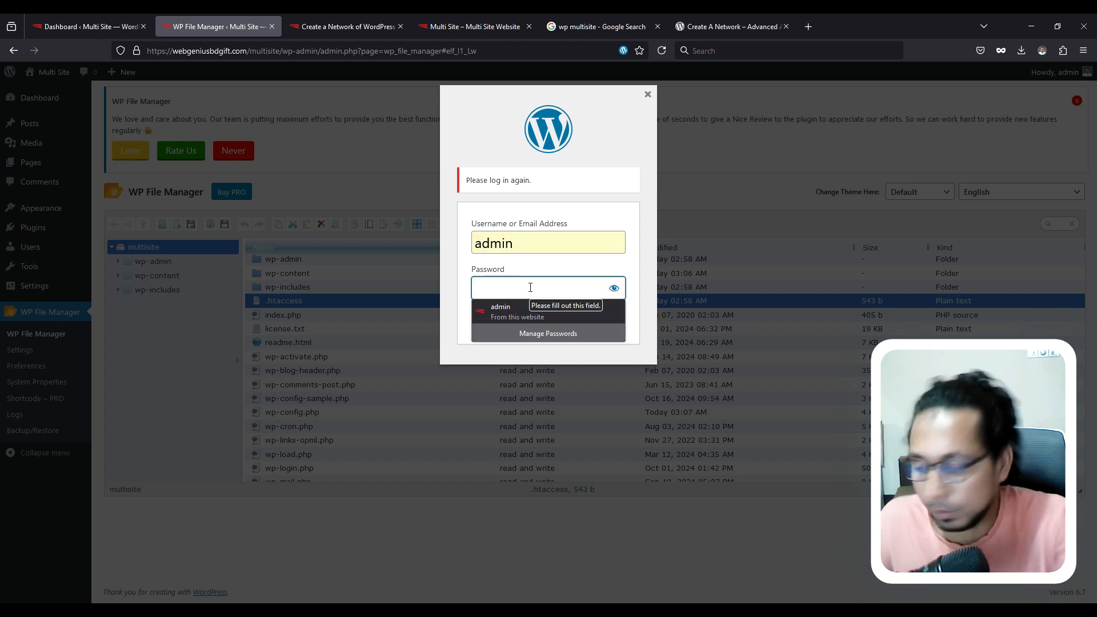
pyautogui.write('••')
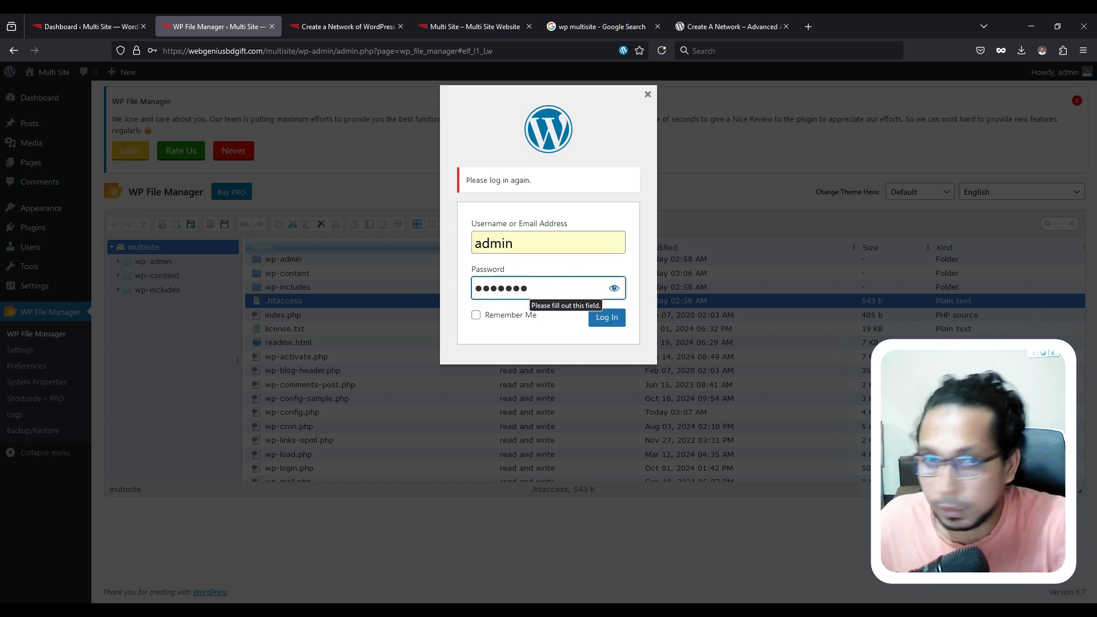
pyautogui.click(606, 319)
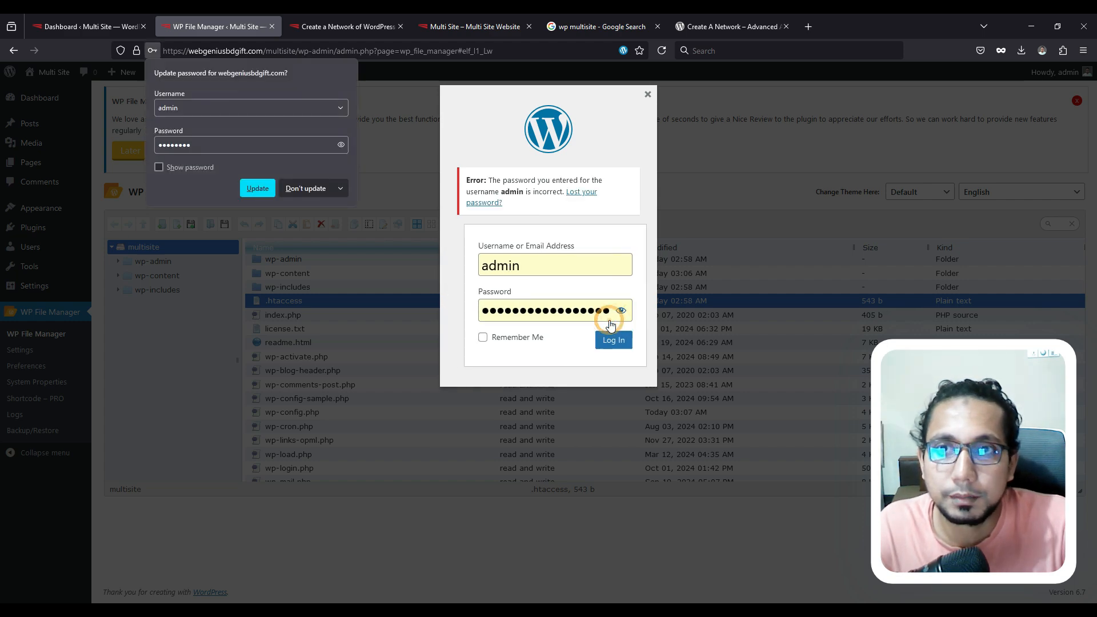
pyautogui.click(505, 304)
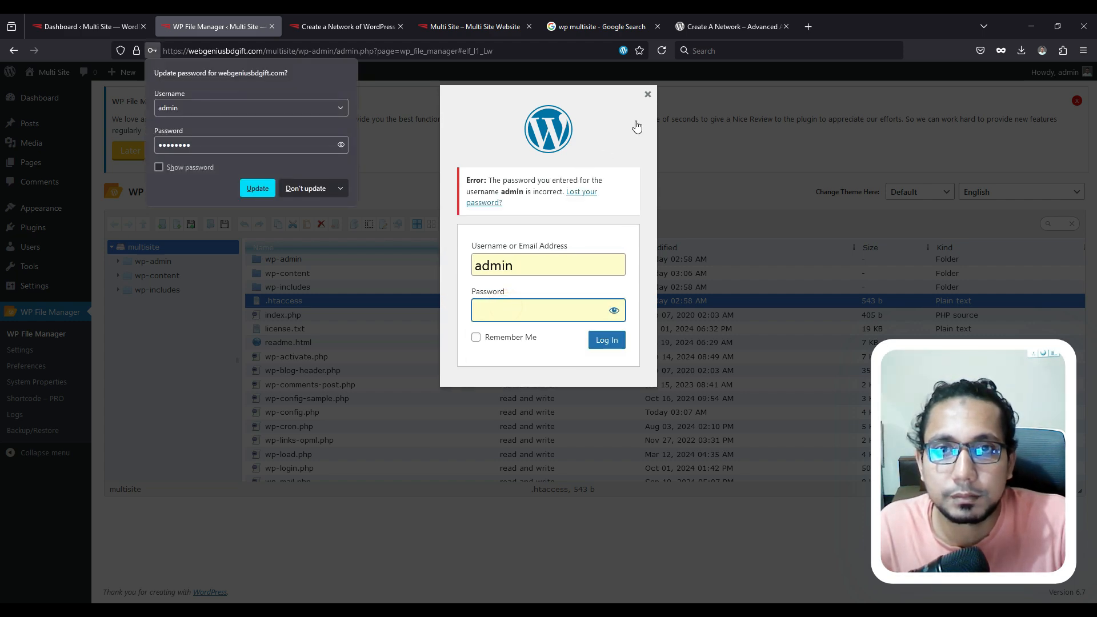
pyautogui.click(646, 98)
pyautogui.click(646, 98)
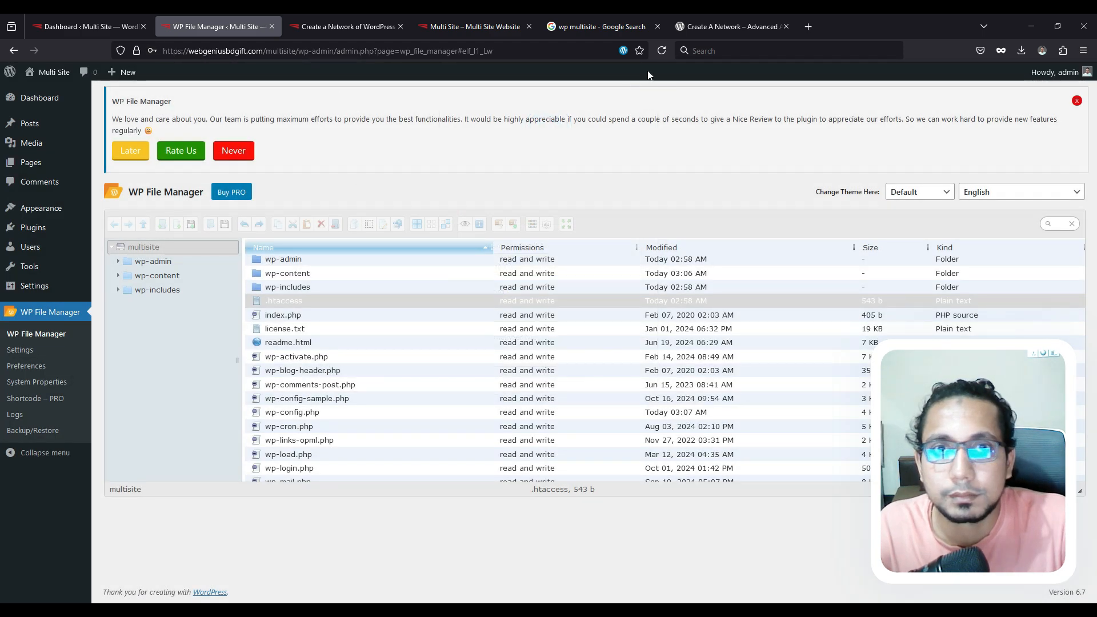
# - Reload the WP File Manager page, log in as admin with the account password and decline updating the saved password
pyautogui.click(661, 51)
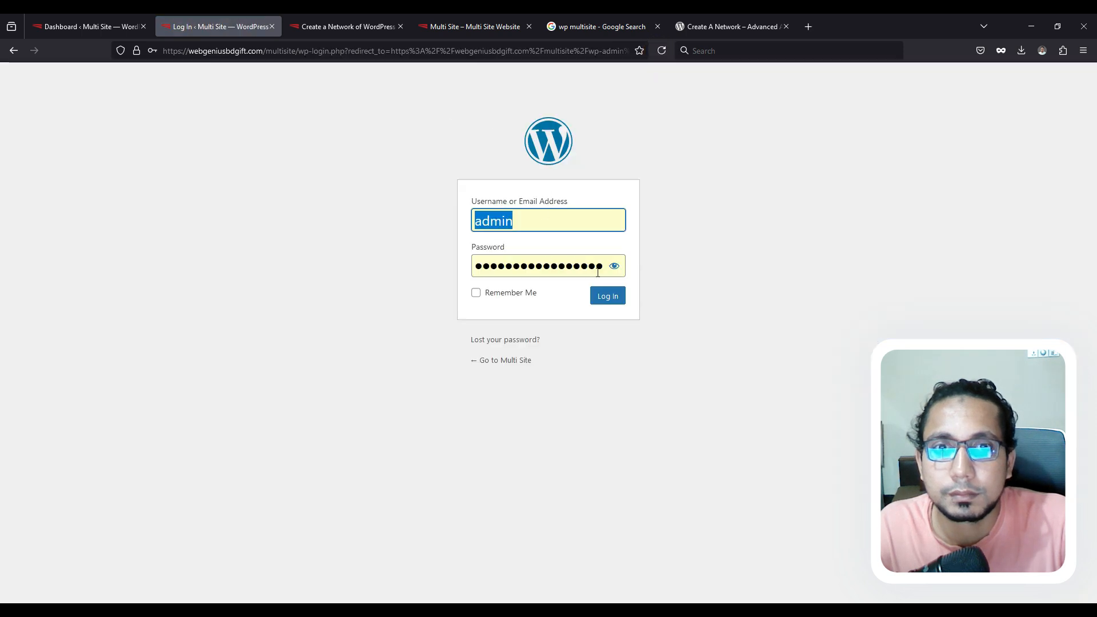
pyautogui.doubleClick(592, 266)
pyautogui.press('BackSpace')
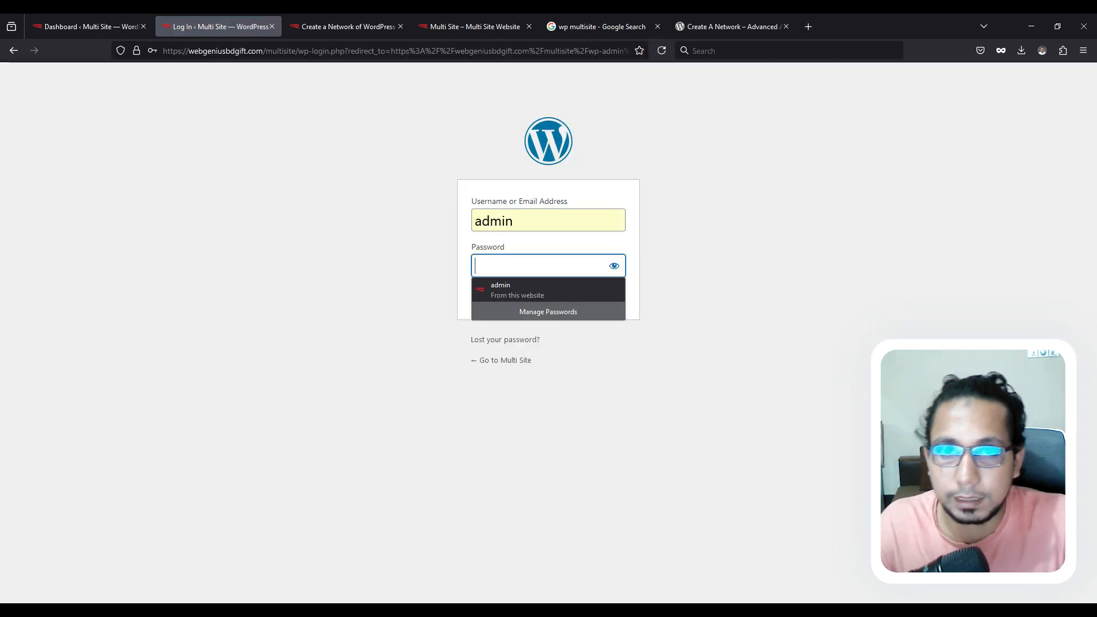
pyautogui.write('a')
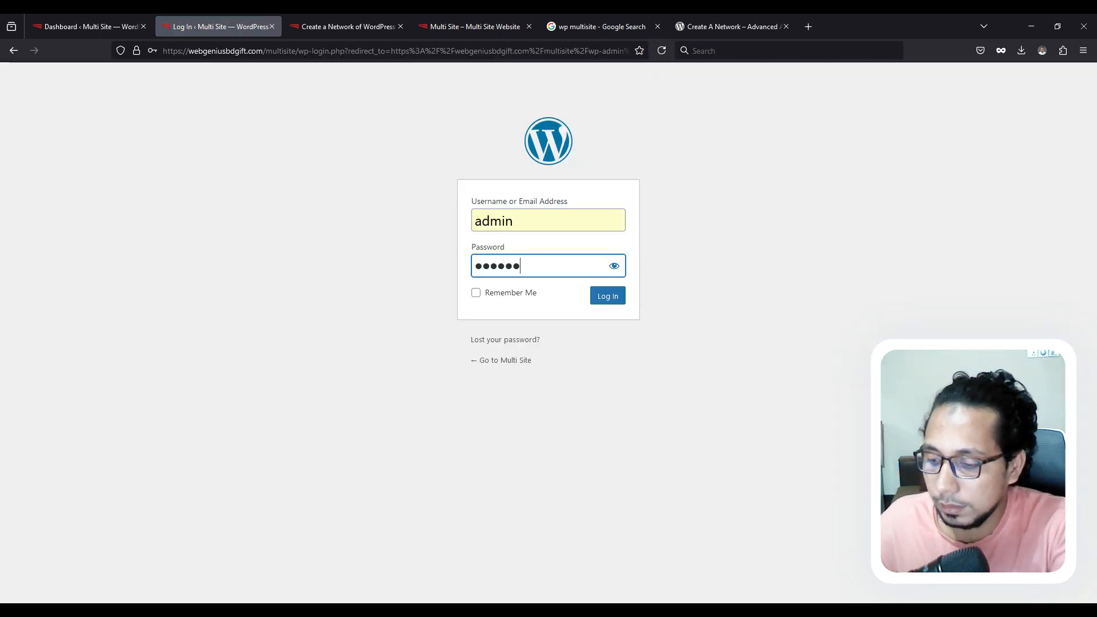
pyautogui.click(609, 295)
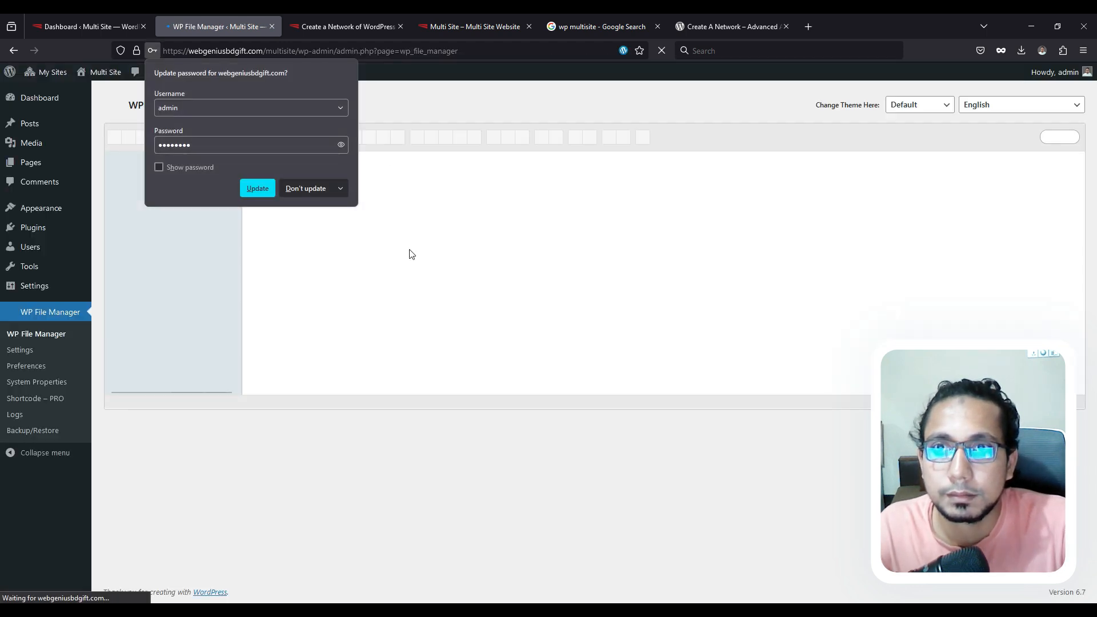
pyautogui.click(308, 189)
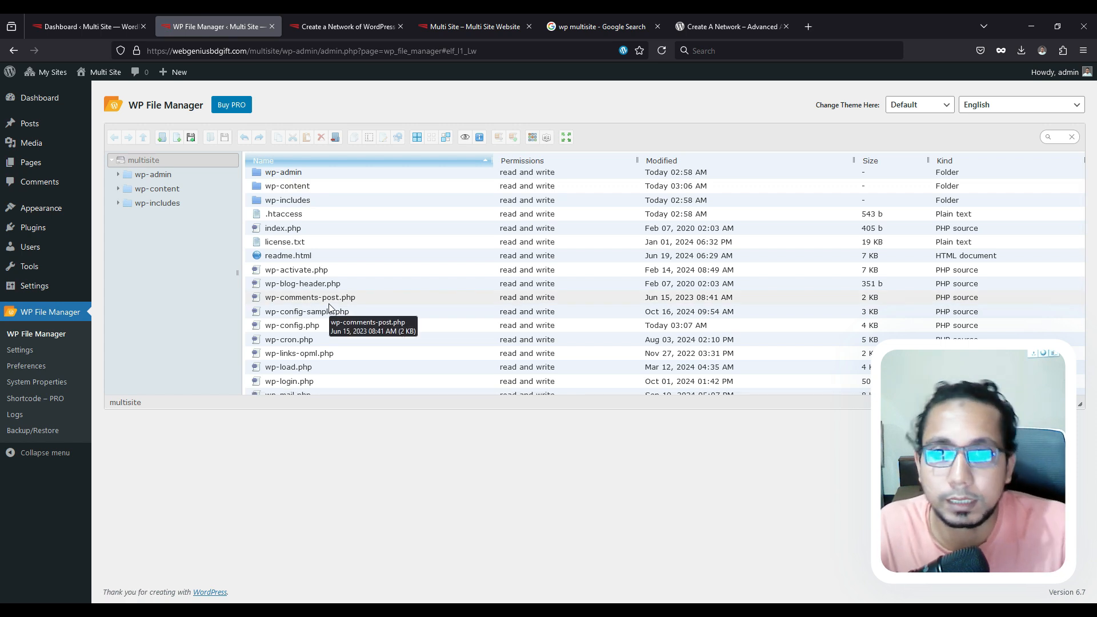
# - Open .htaccess in the code editor and replace its entire contents with the copied network rewrite rules
pyautogui.click(263, 215)
pyautogui.rightClick(262, 215)
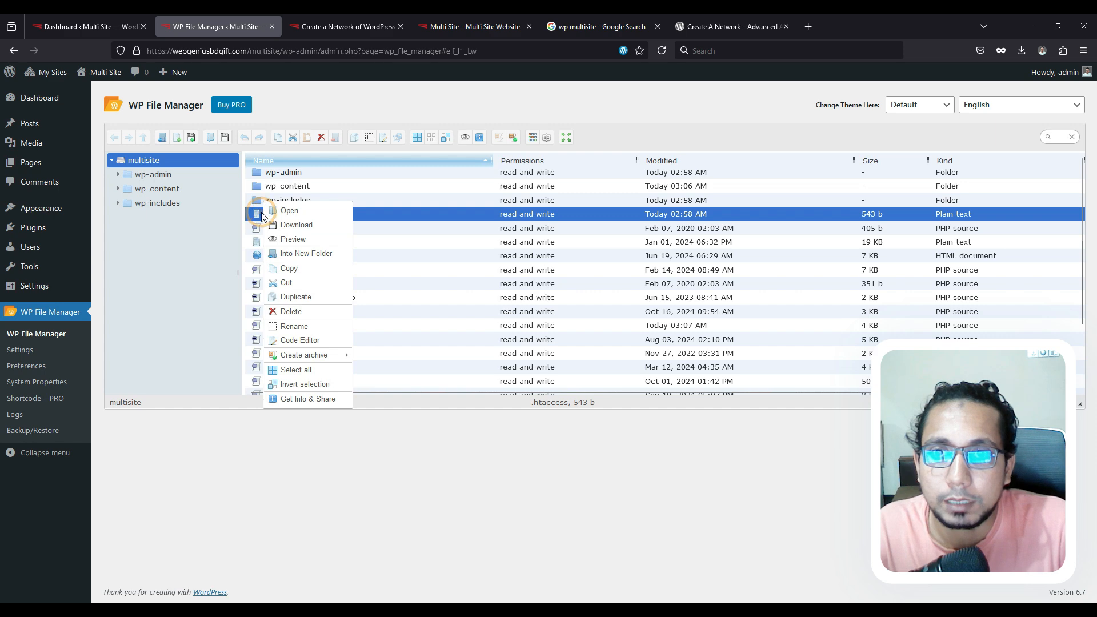
pyautogui.click(301, 341)
pyautogui.moveTo(491, 284); pyautogui.dragTo(434, 136)
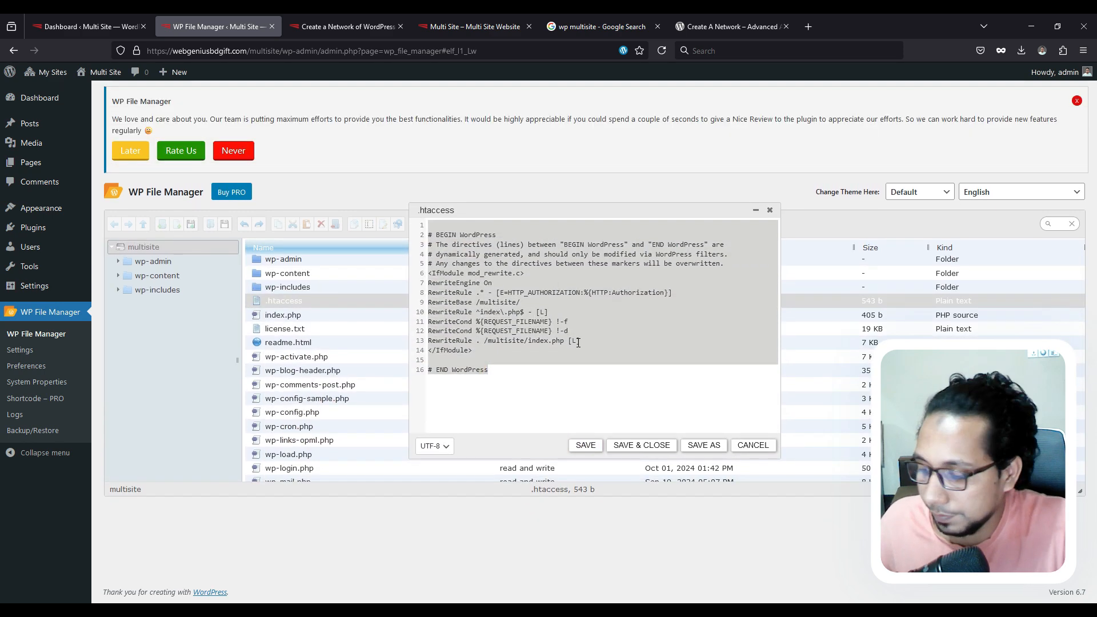
pyautogui.press('super+v')
pyautogui.click(498, 331)
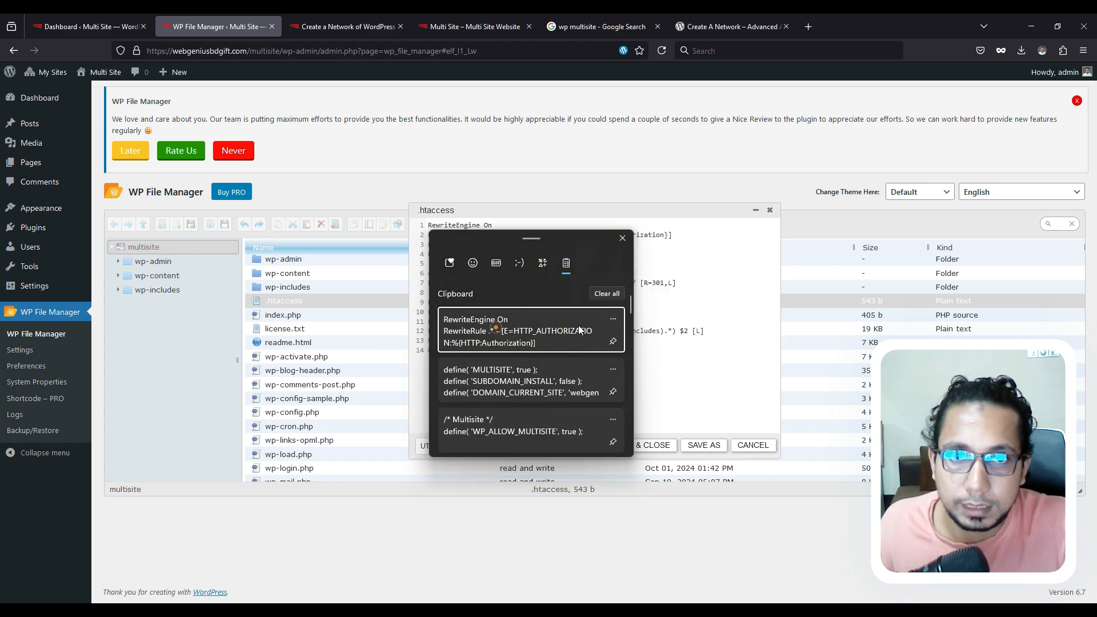
# - Compare the pasted .htaccess rules with those on the Network Setup page, then save and close the file
pyautogui.click(550, 350)
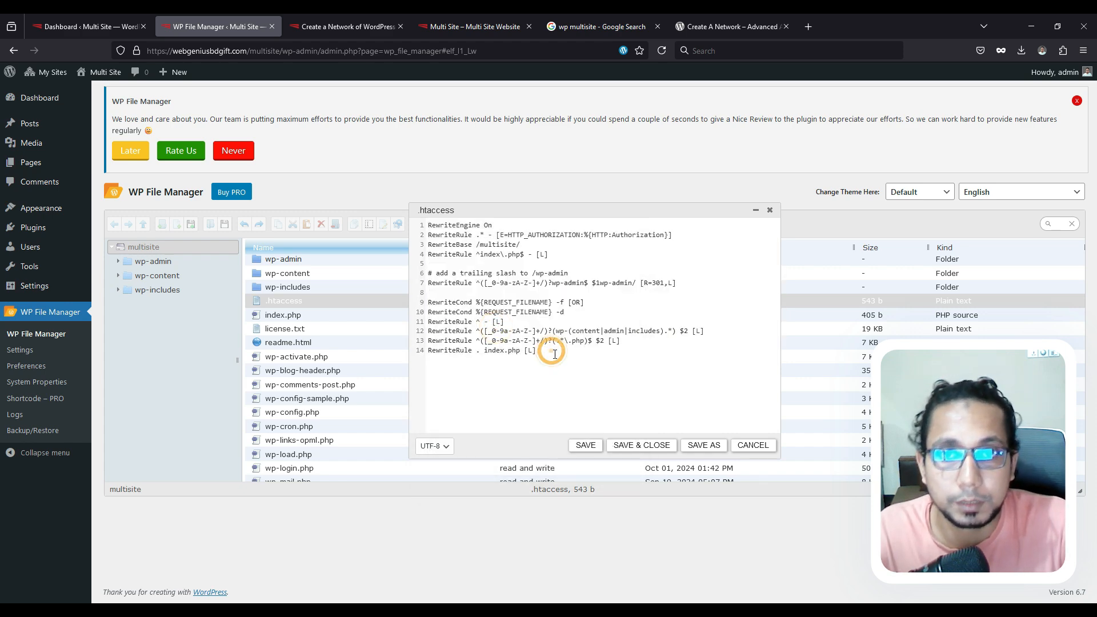
pyautogui.click(337, 16)
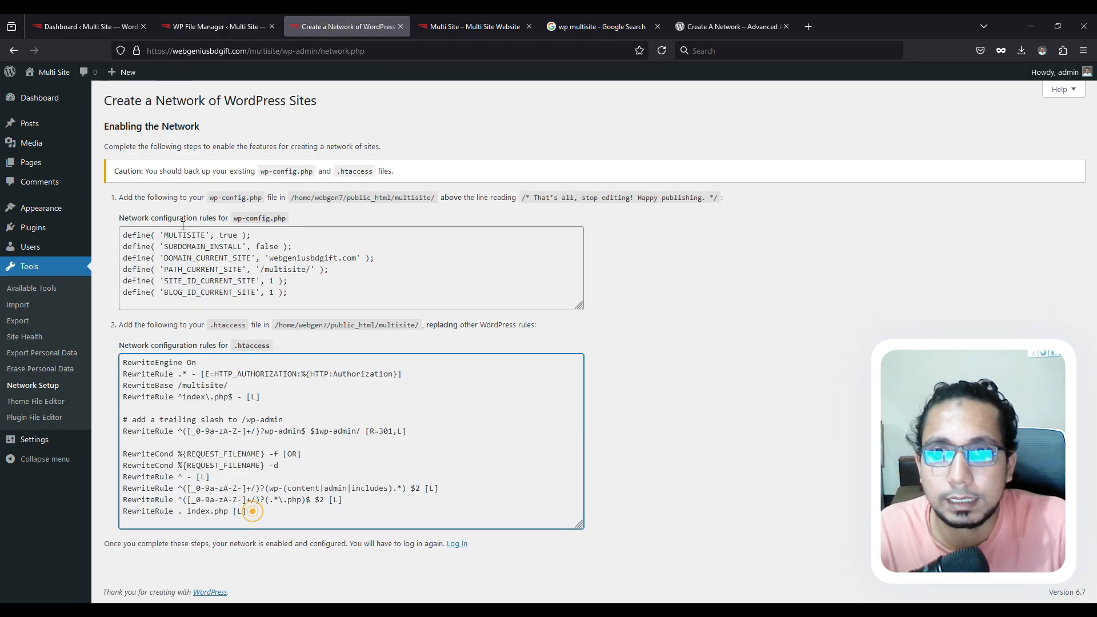
pyautogui.click(217, 26)
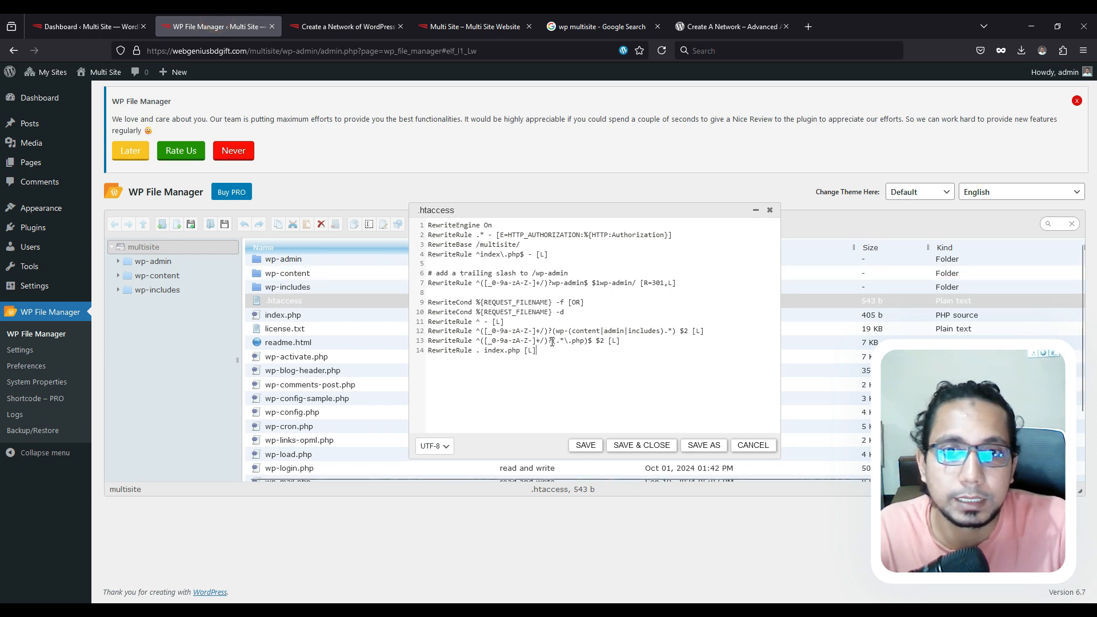
pyautogui.click(641, 445)
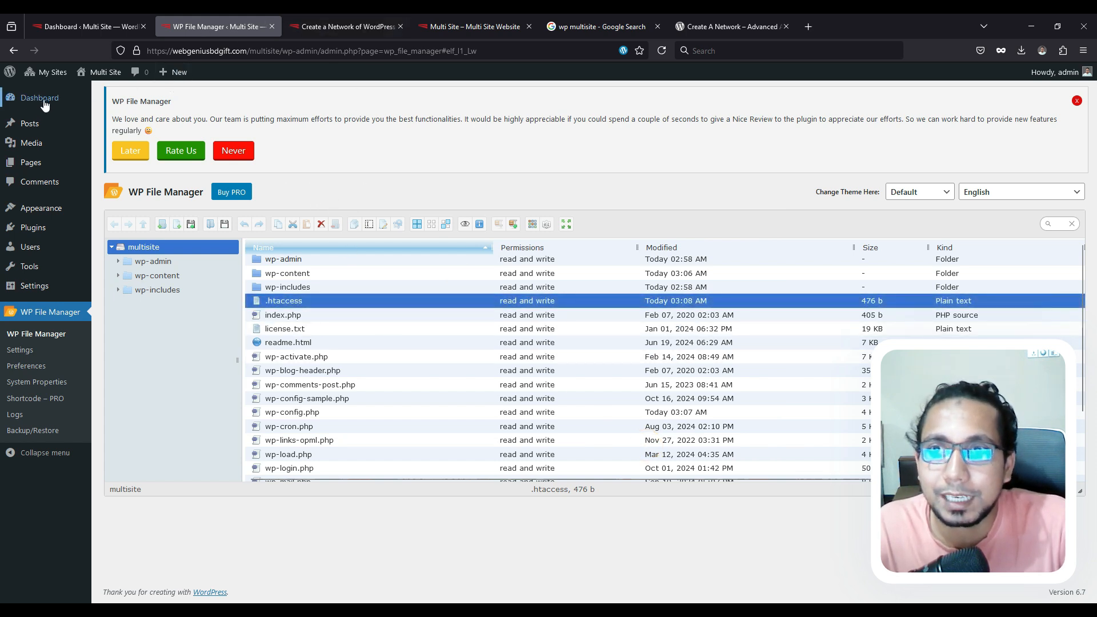
# - Close the Network Setup and "wp multisite" Google search browser tabs
pyautogui.click(337, 27)
pyautogui.click(400, 26)
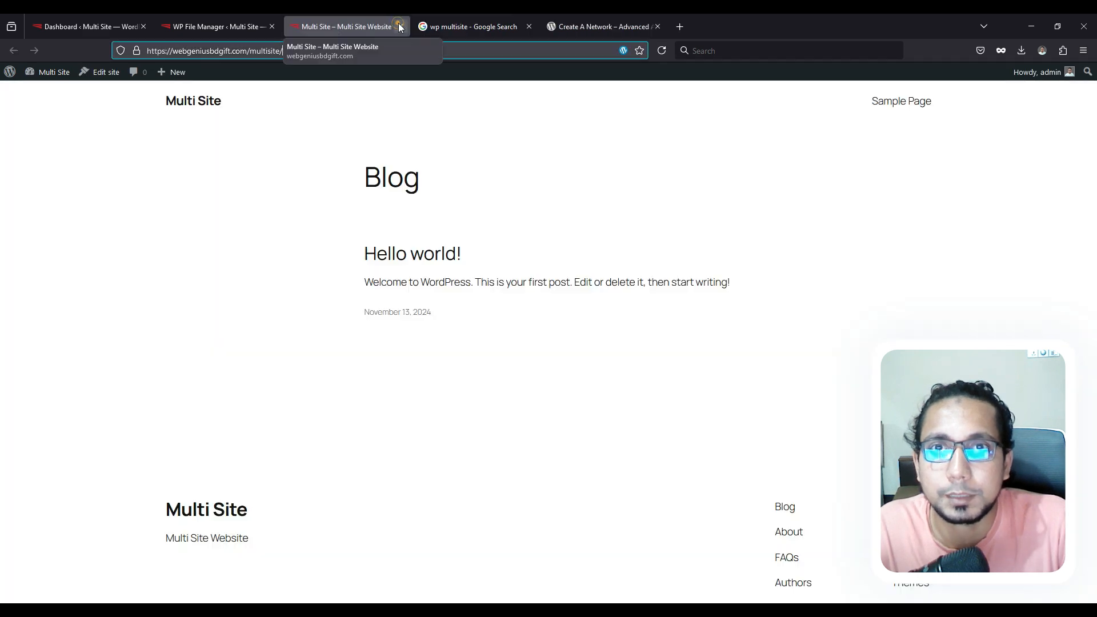
pyautogui.click(475, 23)
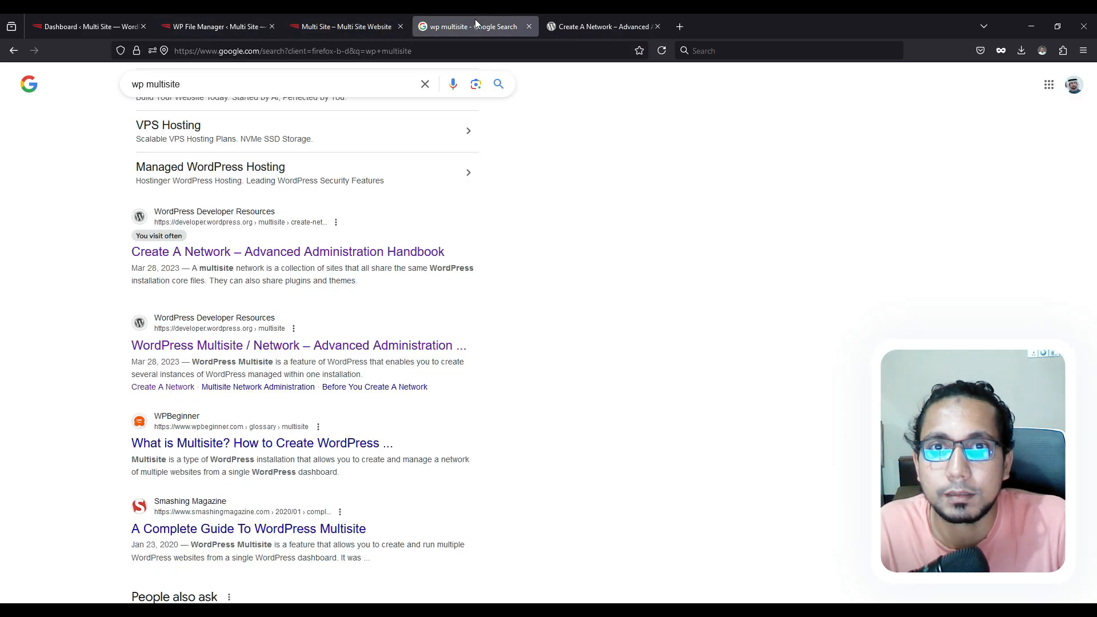
pyautogui.click(528, 27)
# - Highlight the WP_ALLOW_MULTISITE code in Step 2 of the Create A Network handbook, then return to WP File Manager and reload it
pyautogui.click(509, 279)
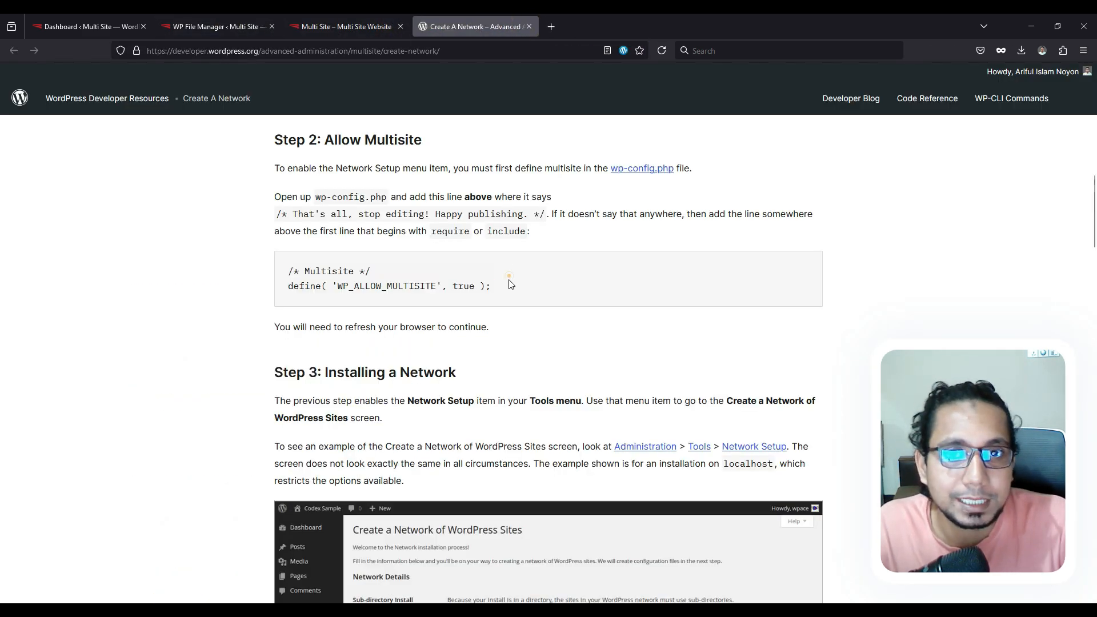
pyautogui.moveTo(497, 288); pyautogui.dragTo(276, 266)
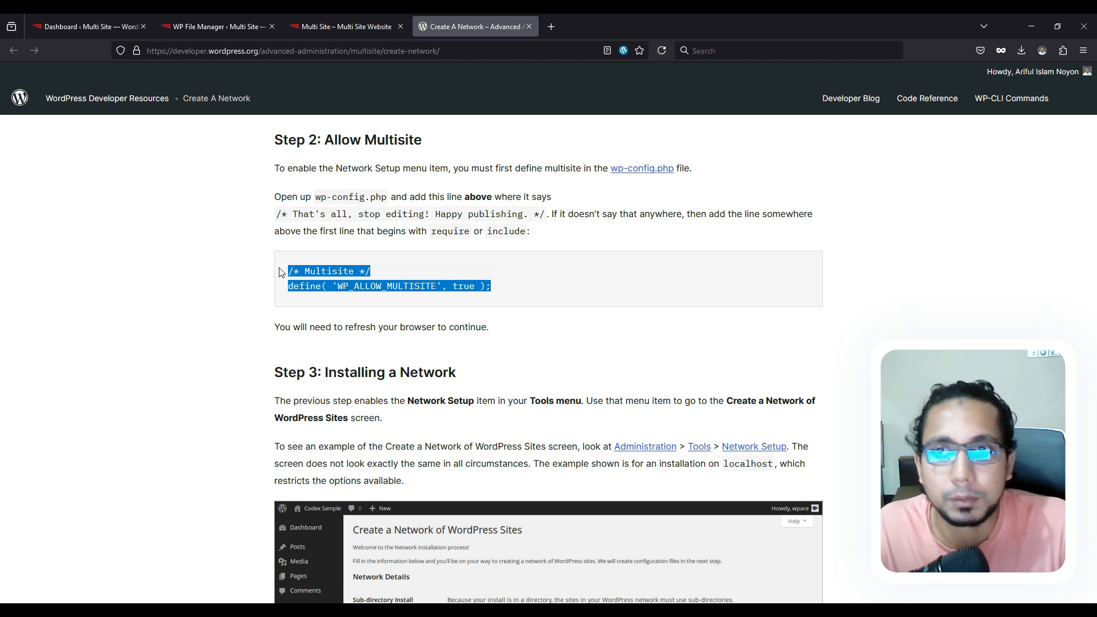
pyautogui.click(207, 26)
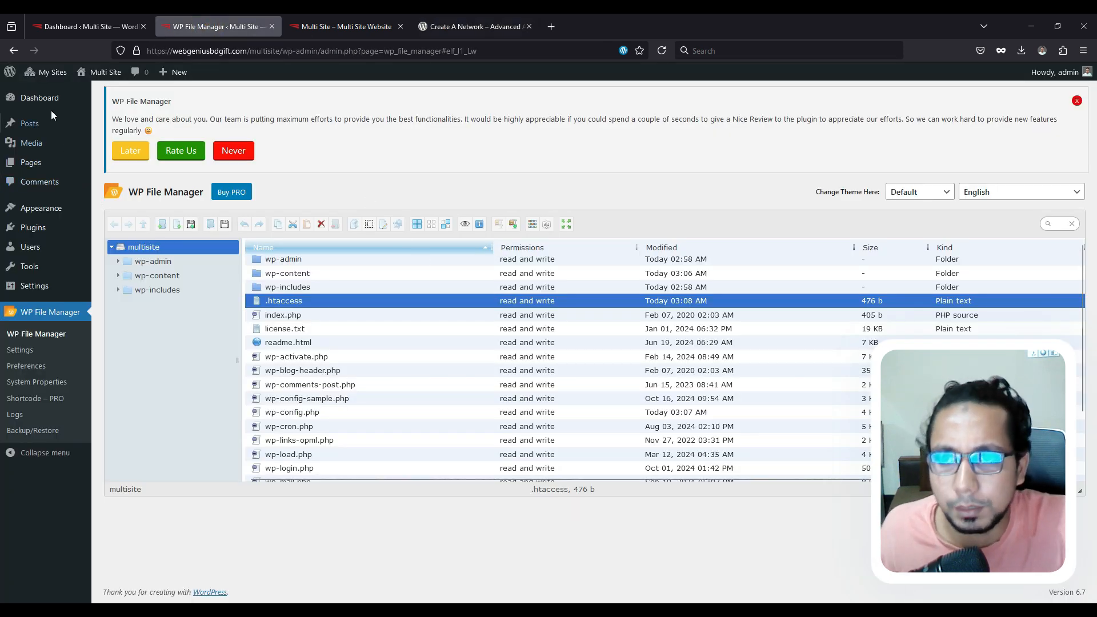
pyautogui.moveTo(40, 101)
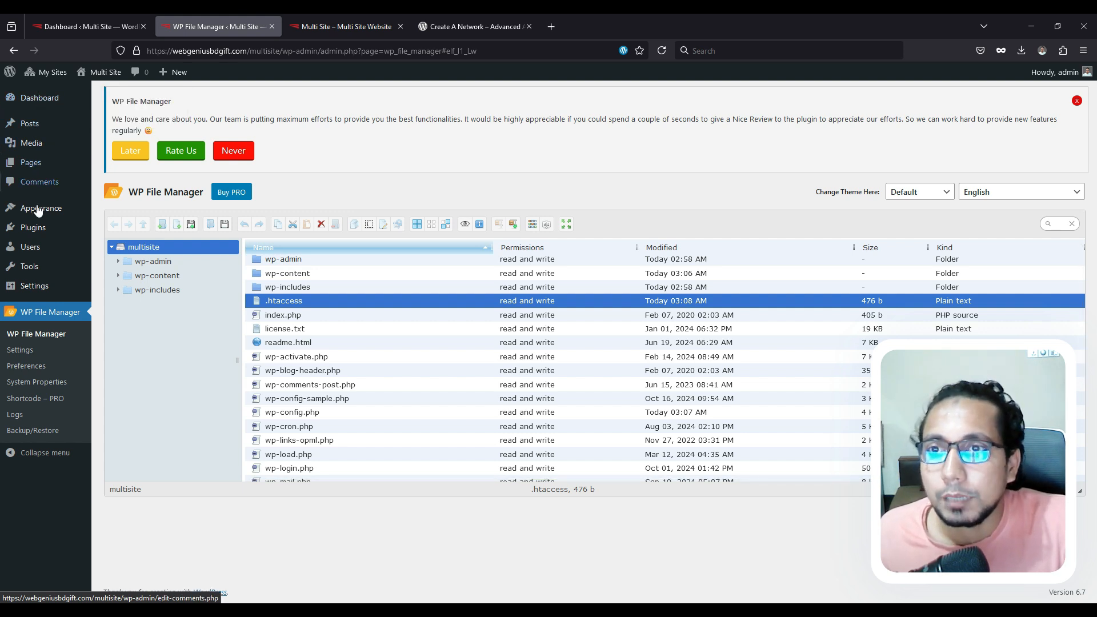
pyautogui.click(661, 50)
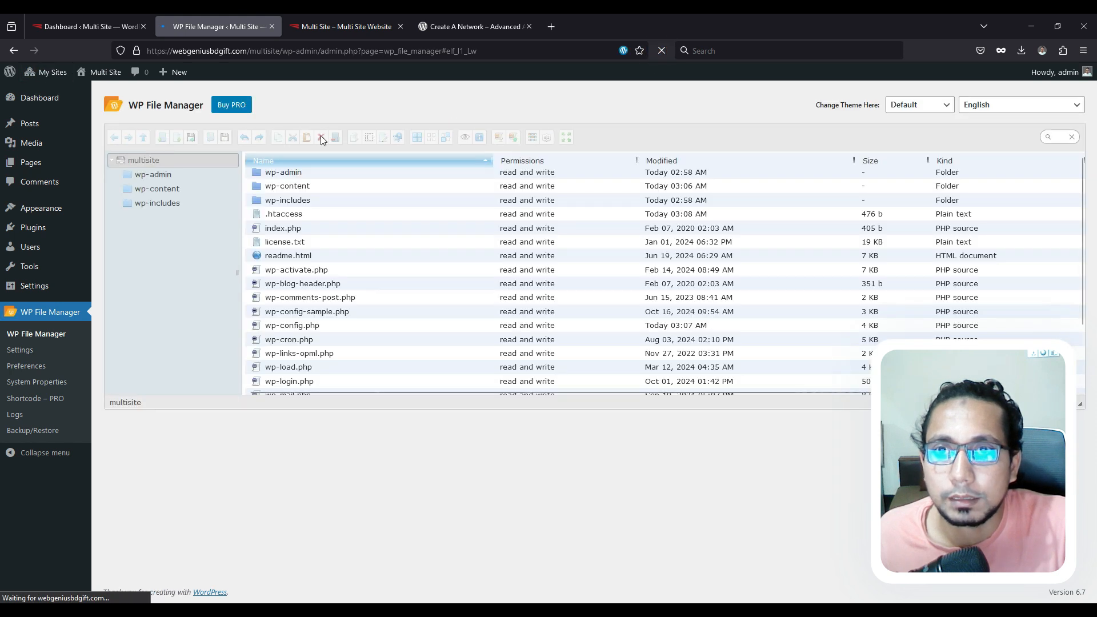
# - Look over the Themes page and the Plugins page in the Multi Site admin
pyautogui.moveTo(56, 76)
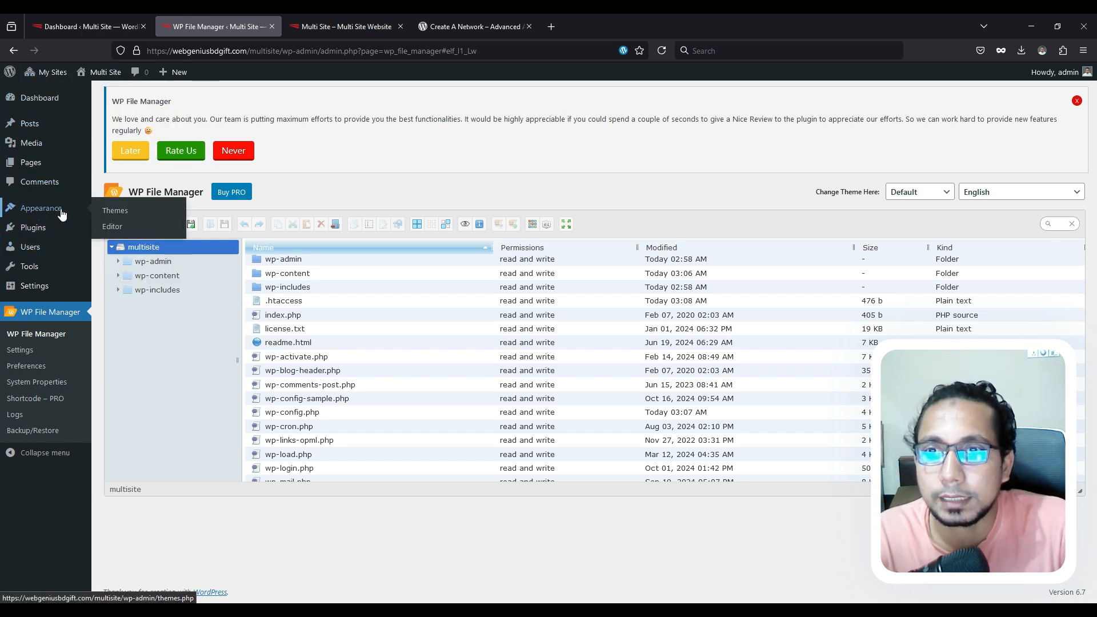
pyautogui.click(138, 211)
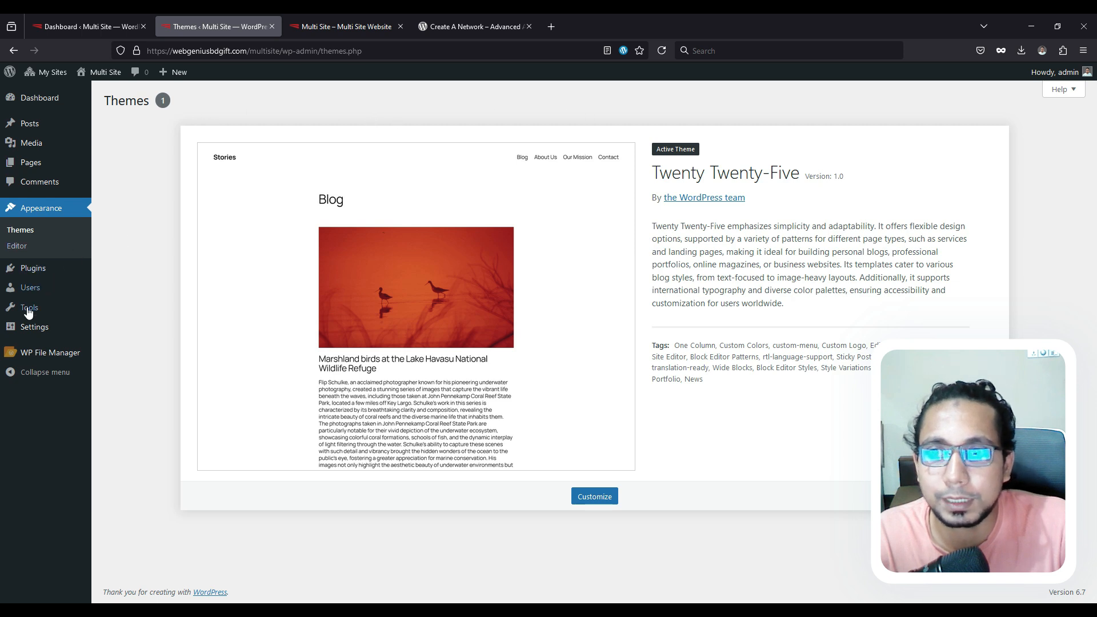
pyautogui.click(33, 269)
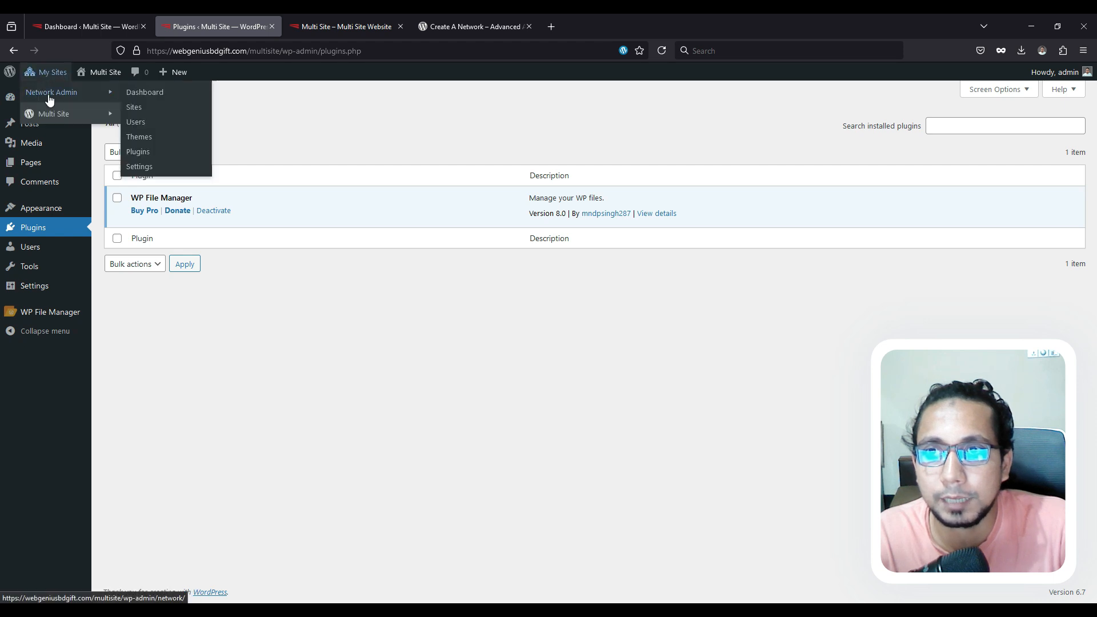
# - Open the Network Admin dashboard and its list of sites, and check the main site's front-end address
pyautogui.click(151, 97)
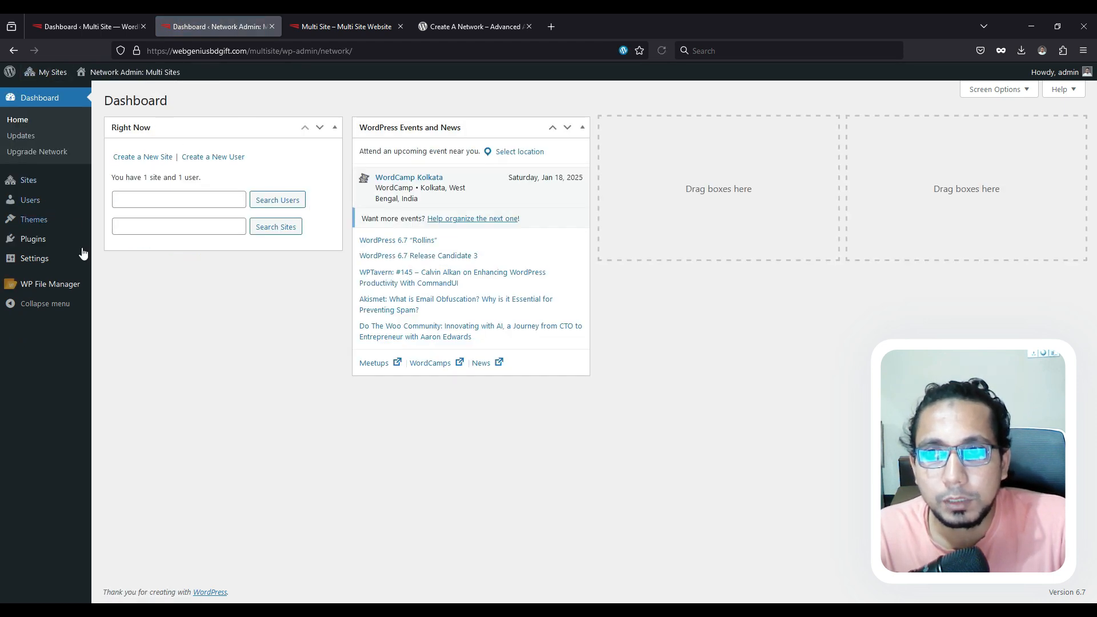
pyautogui.click(31, 182)
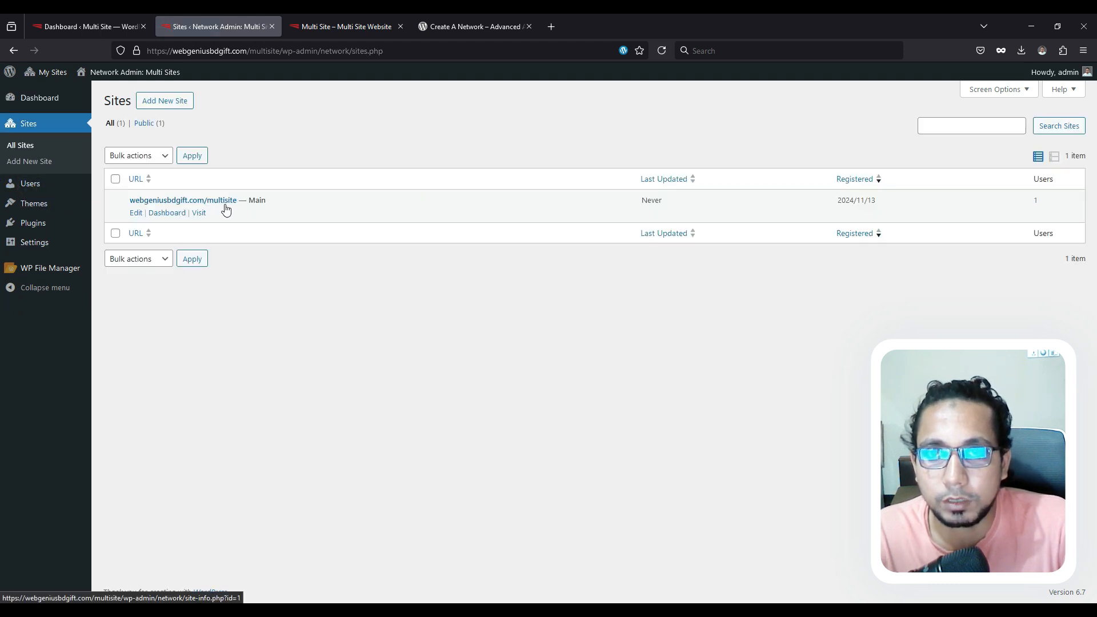
pyautogui.click(345, 24)
pyautogui.click(306, 50)
pyautogui.click(199, 23)
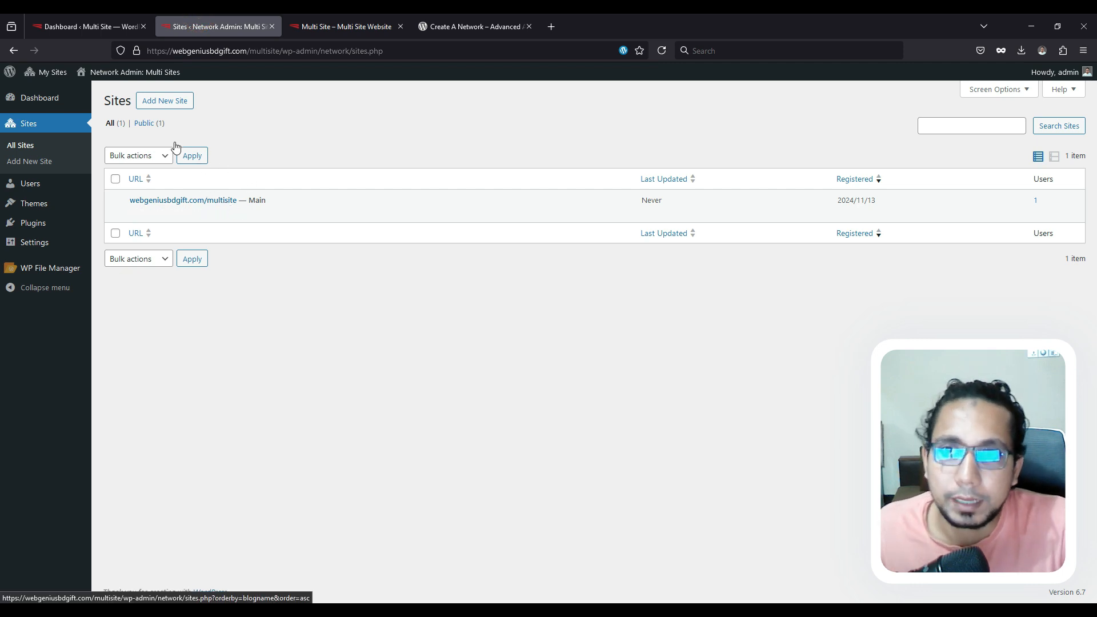
# - Start adding a new network site and set its address to "test" under webgeniusbdgift.com/multisite/
pyautogui.click(176, 109)
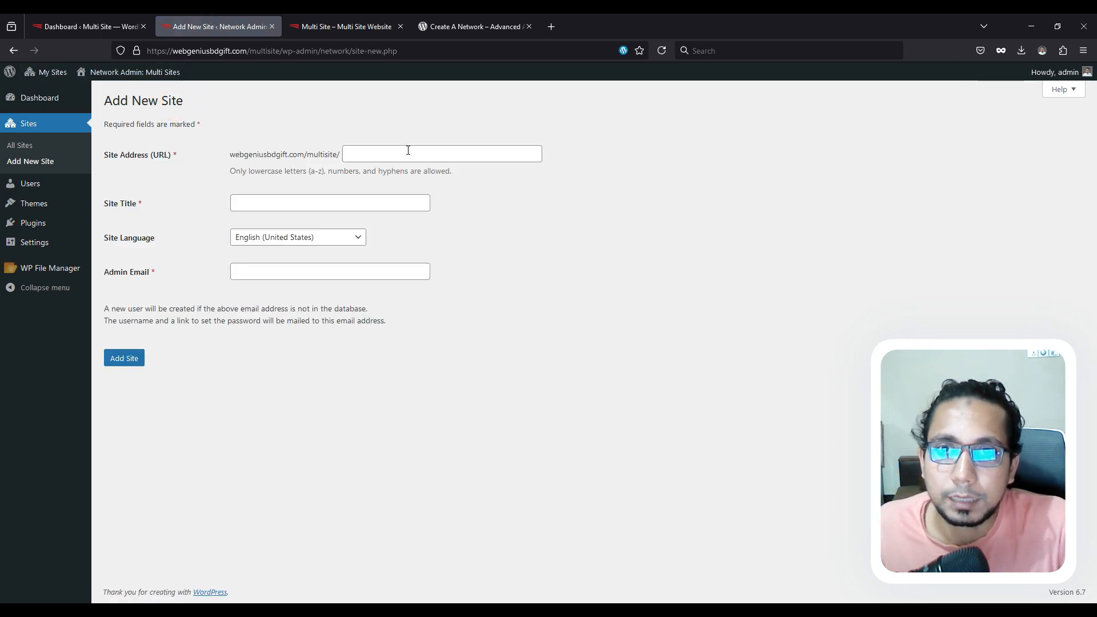
pyautogui.click(408, 150)
pyautogui.moveTo(232, 155); pyautogui.dragTo(339, 154)
pyautogui.click(380, 153)
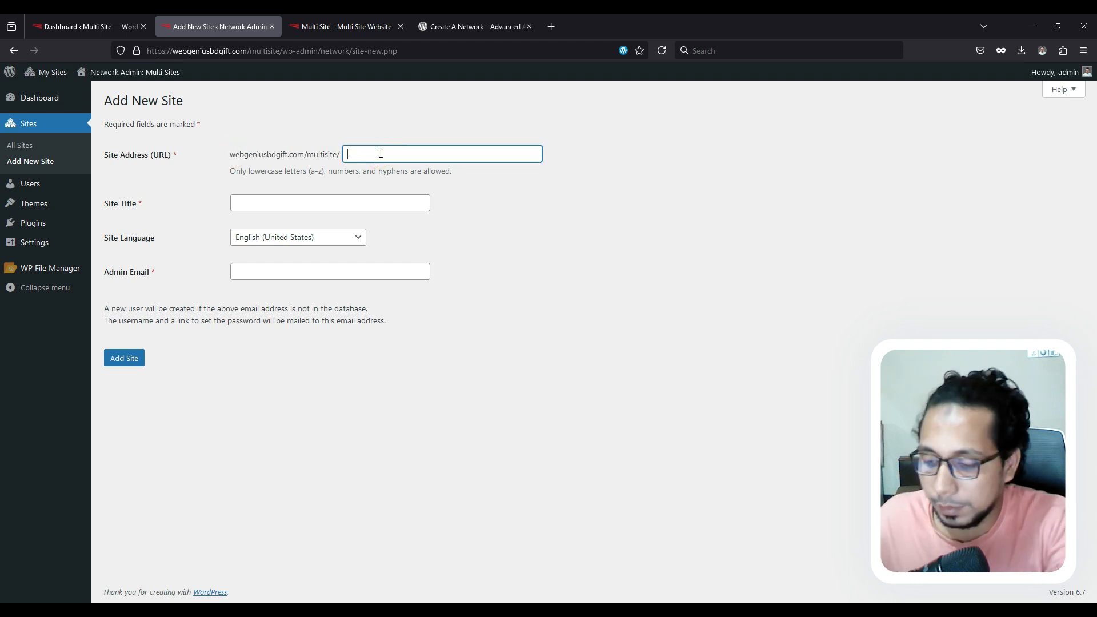
pyautogui.write('Tewst')
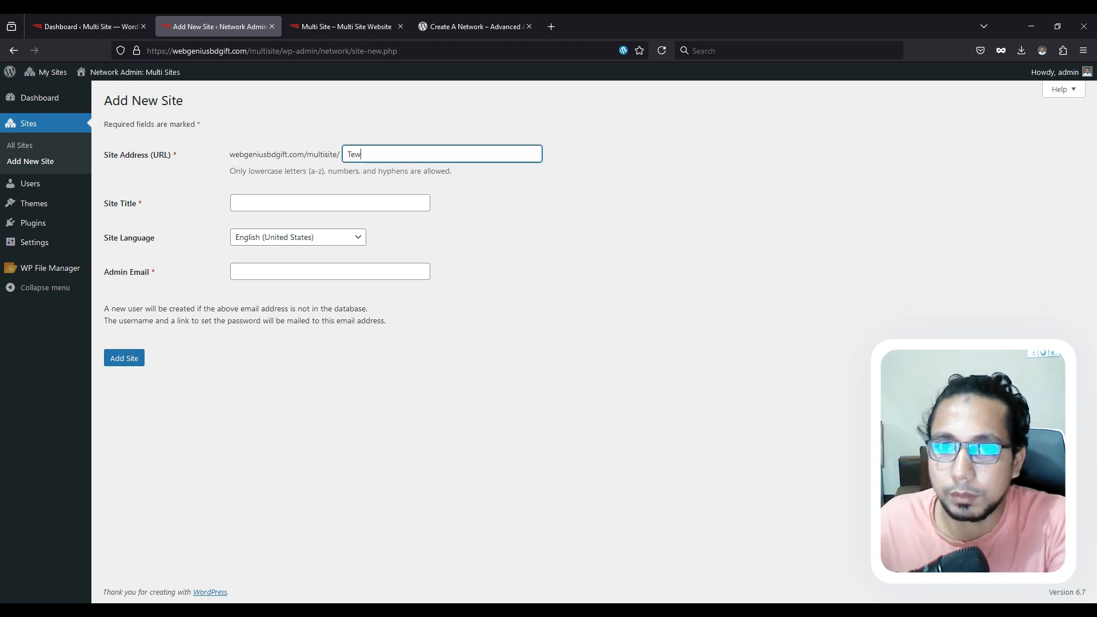
pyautogui.press('BackSpace')
pyautogui.press('BackSpace')
pyautogui.press('BackSpace')
pyautogui.write('t')
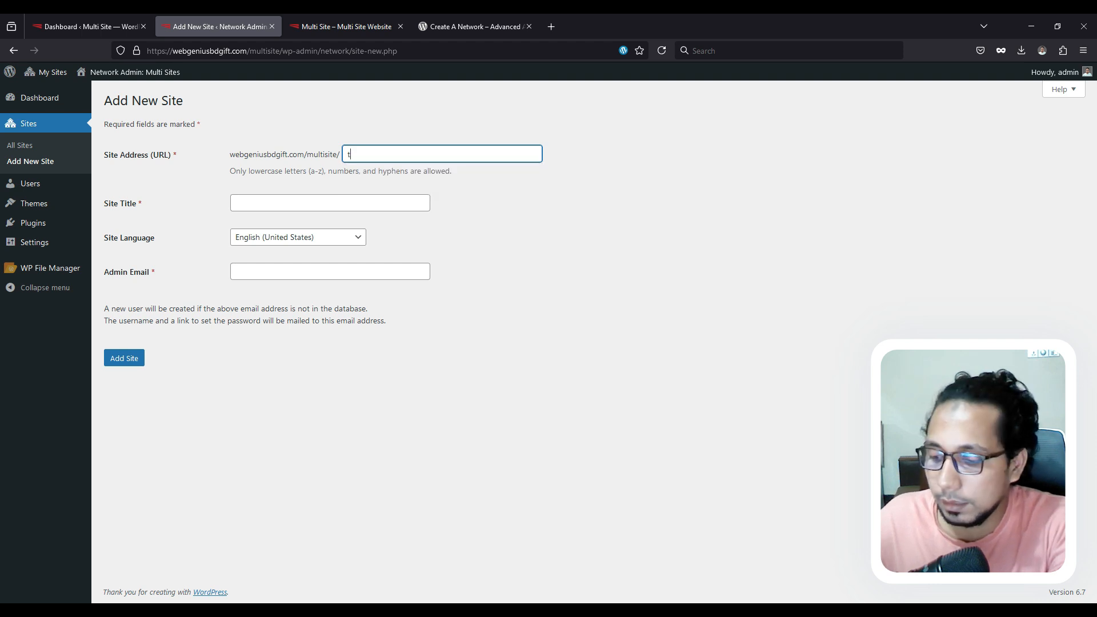
pyautogui.write('est')
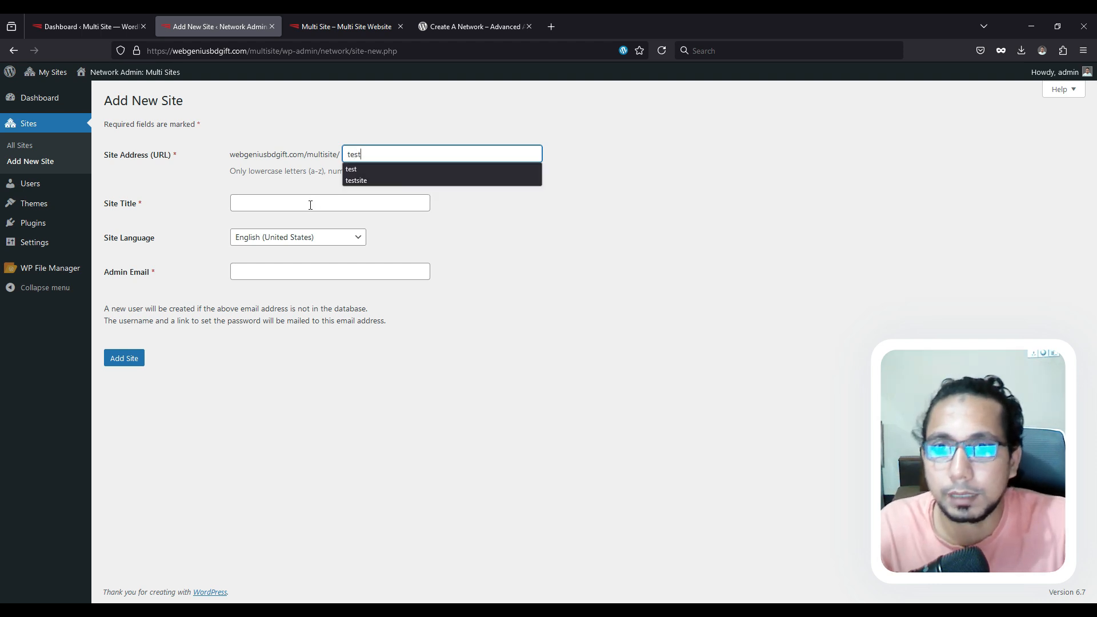
# - Title the new site "Demo Site", fill in the admin email and add the site to the network
pyautogui.click(310, 205)
pyautogui.click(291, 214)
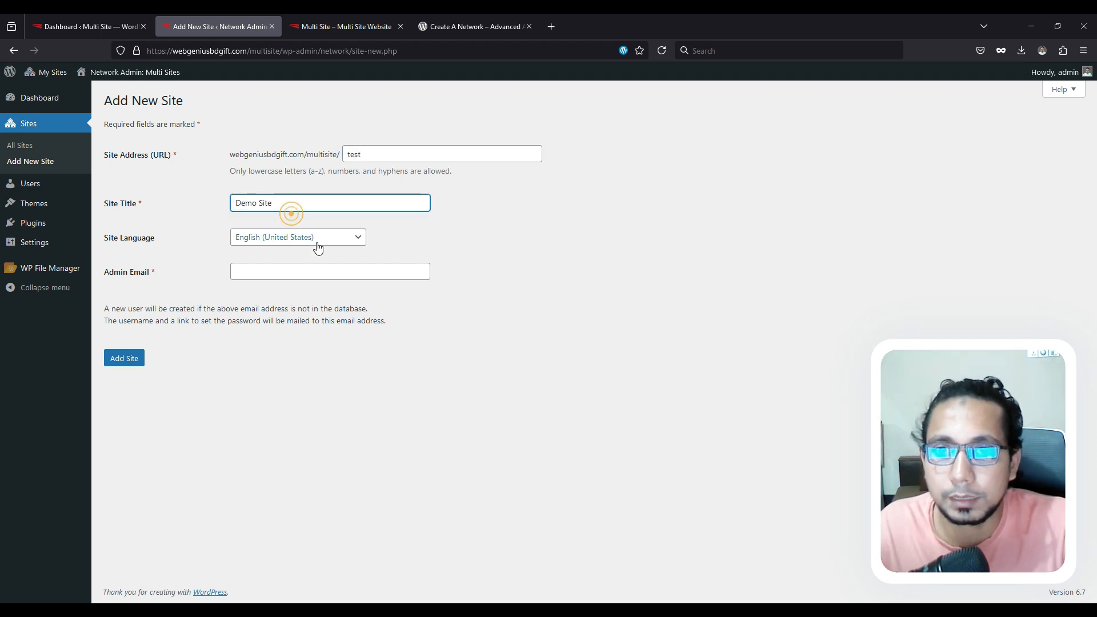
pyautogui.click(256, 272)
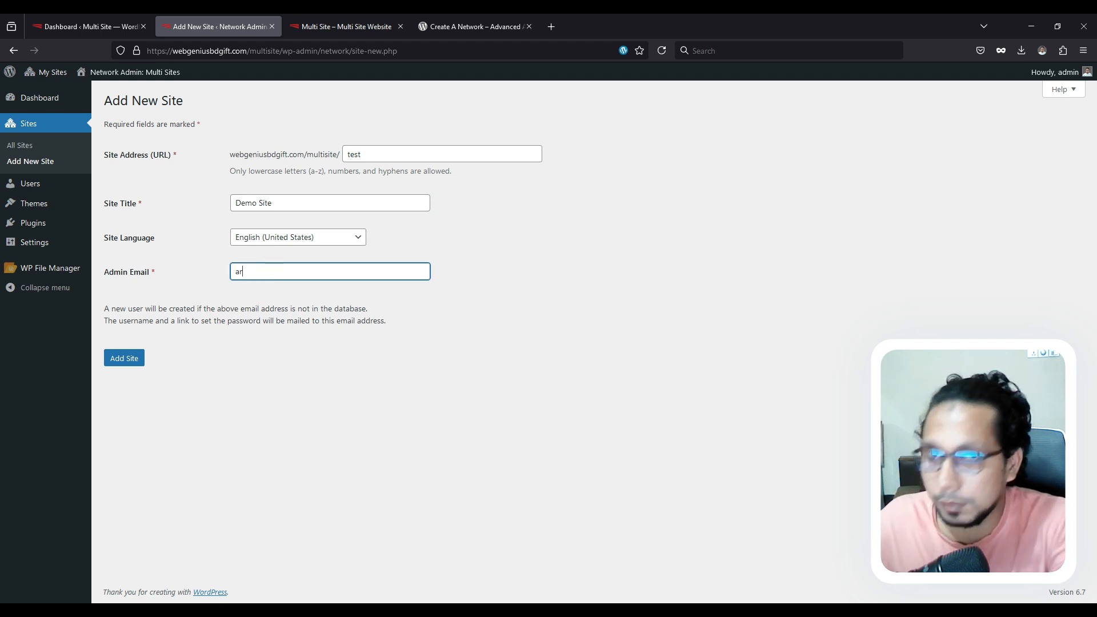
pyautogui.click(273, 288)
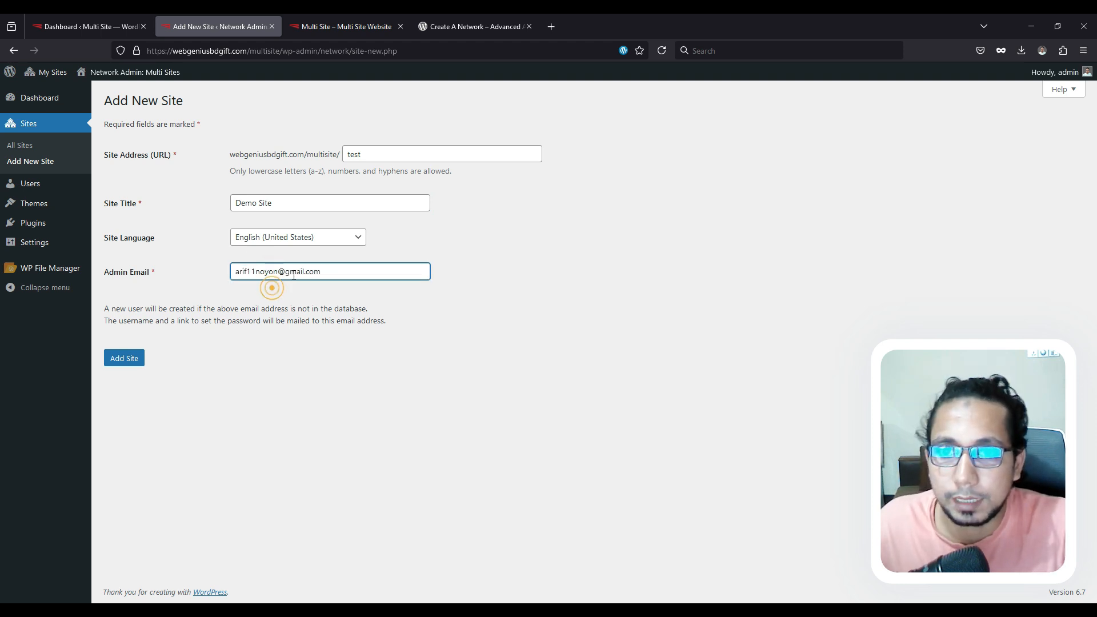
pyautogui.click(124, 360)
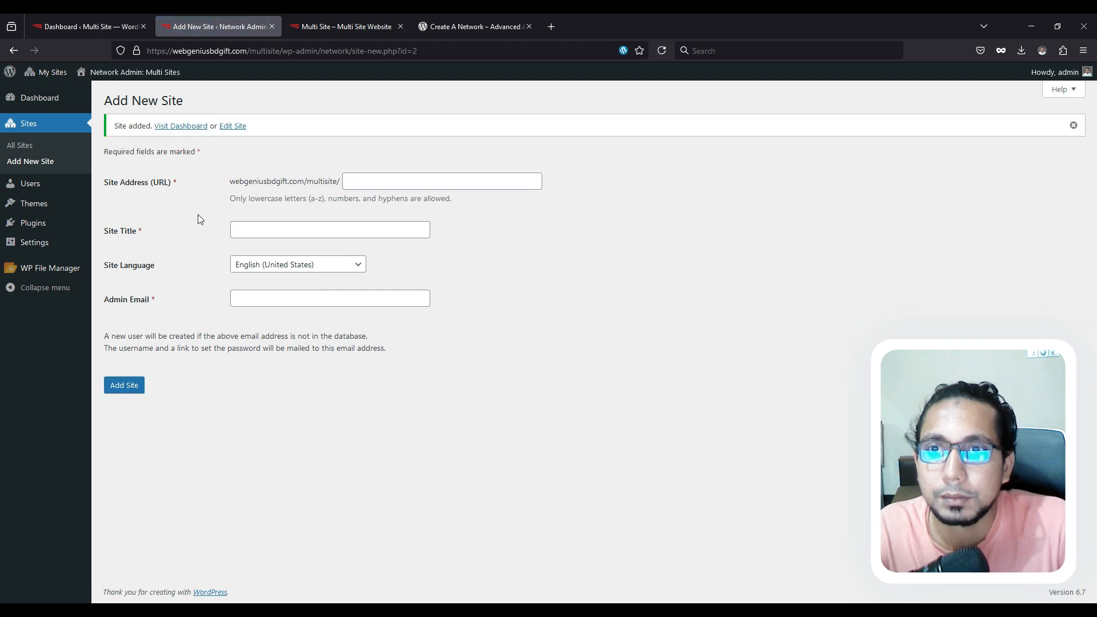
pyautogui.moveTo(48, 72)
pyautogui.moveTo(53, 116)
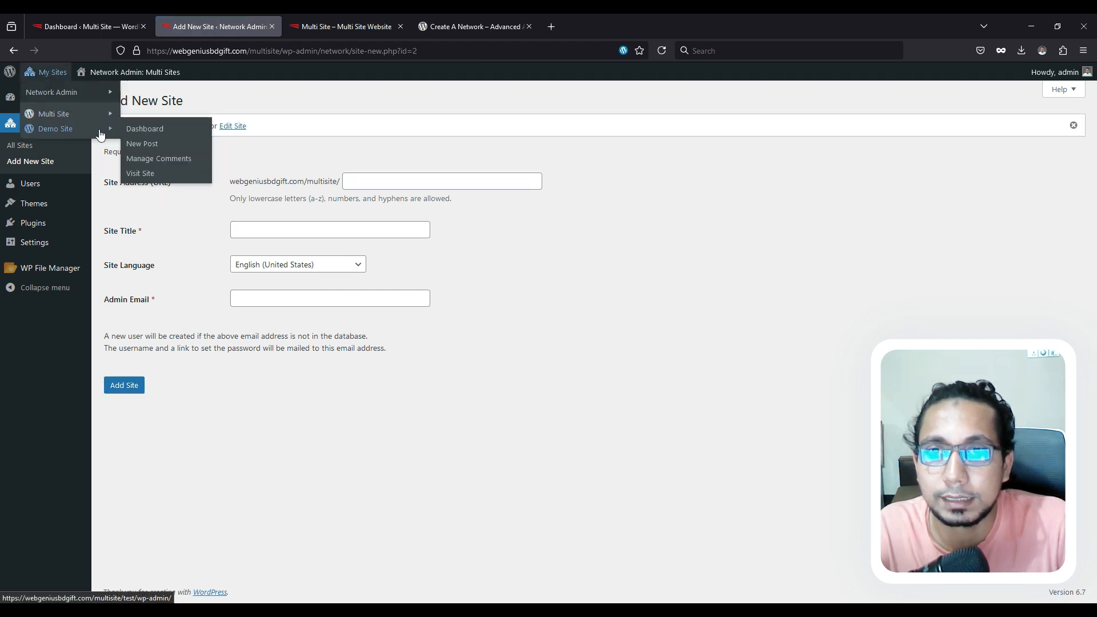
# - Set the address of a second new network site to "more site"
pyautogui.click(381, 187)
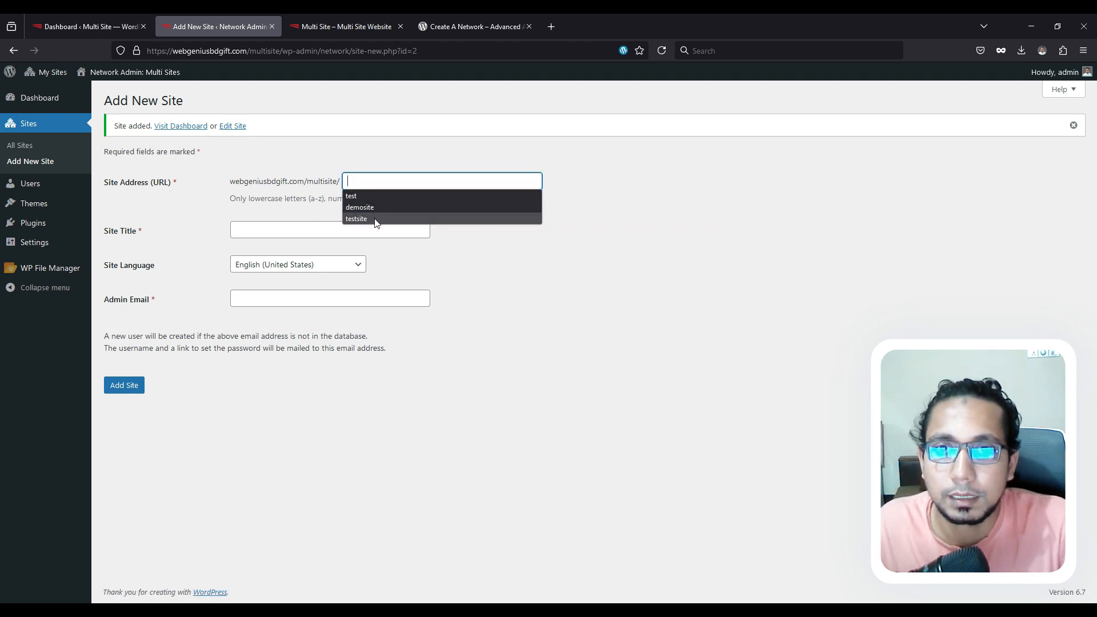
pyautogui.click(372, 183)
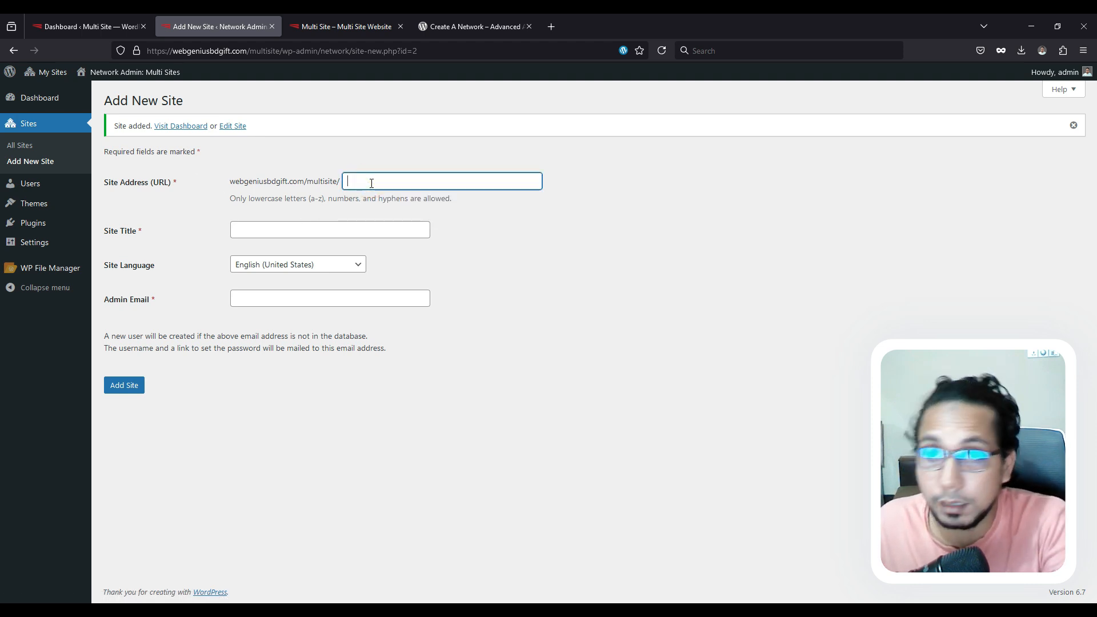
pyautogui.write('si')
pyautogui.press('BackSpace')
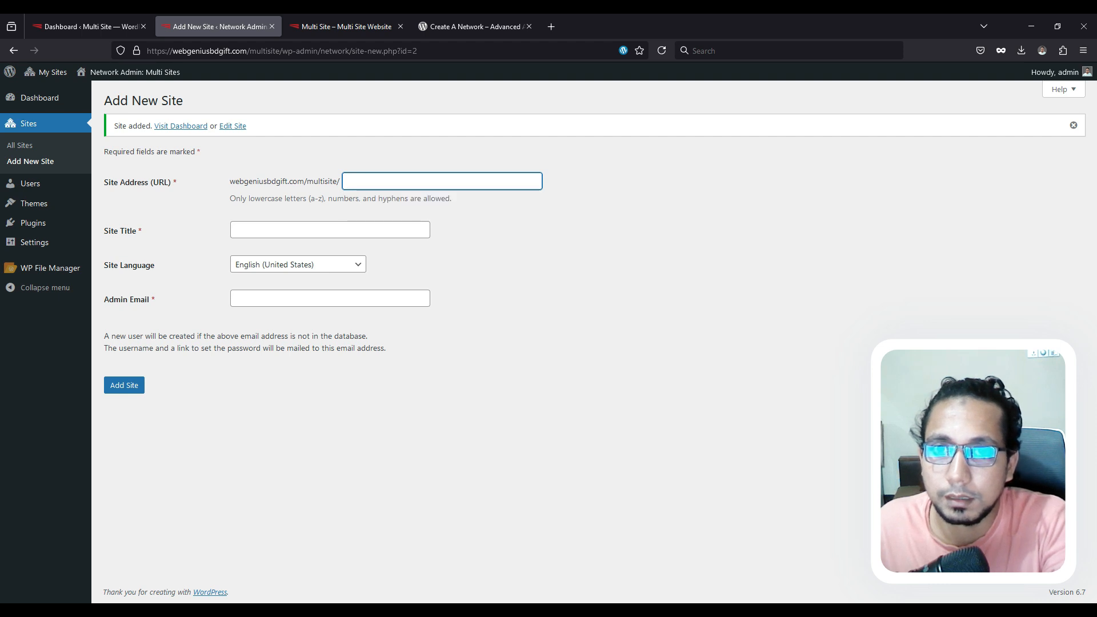
pyautogui.write('more si')
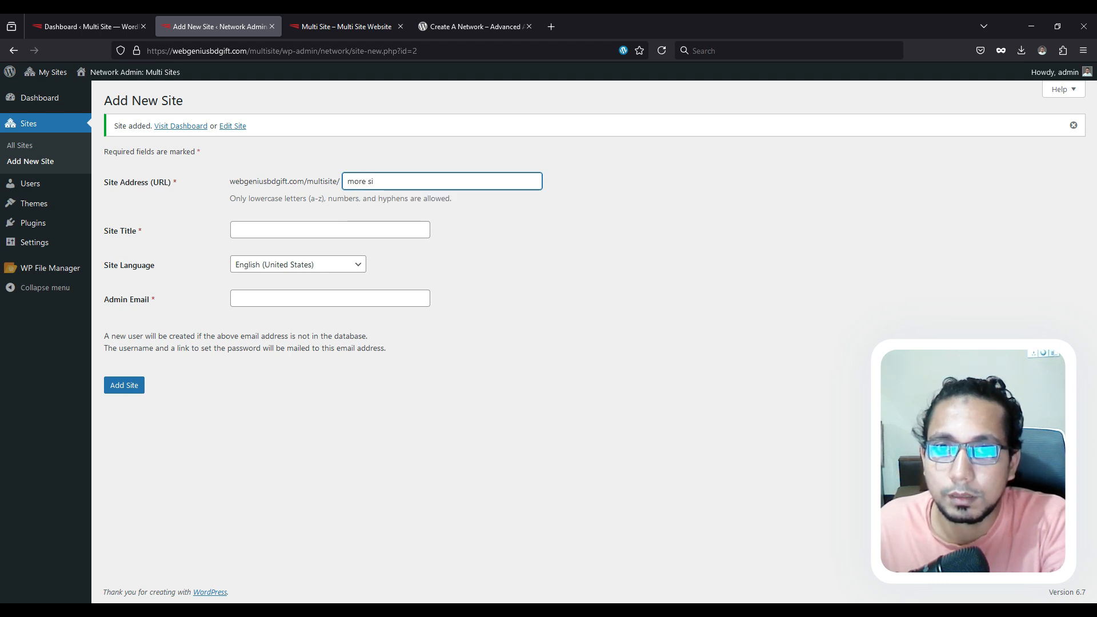
pyautogui.write('te')
# - Title the second new site "More Site", fill in the admin email and try to add the site to the network
pyautogui.click(325, 231)
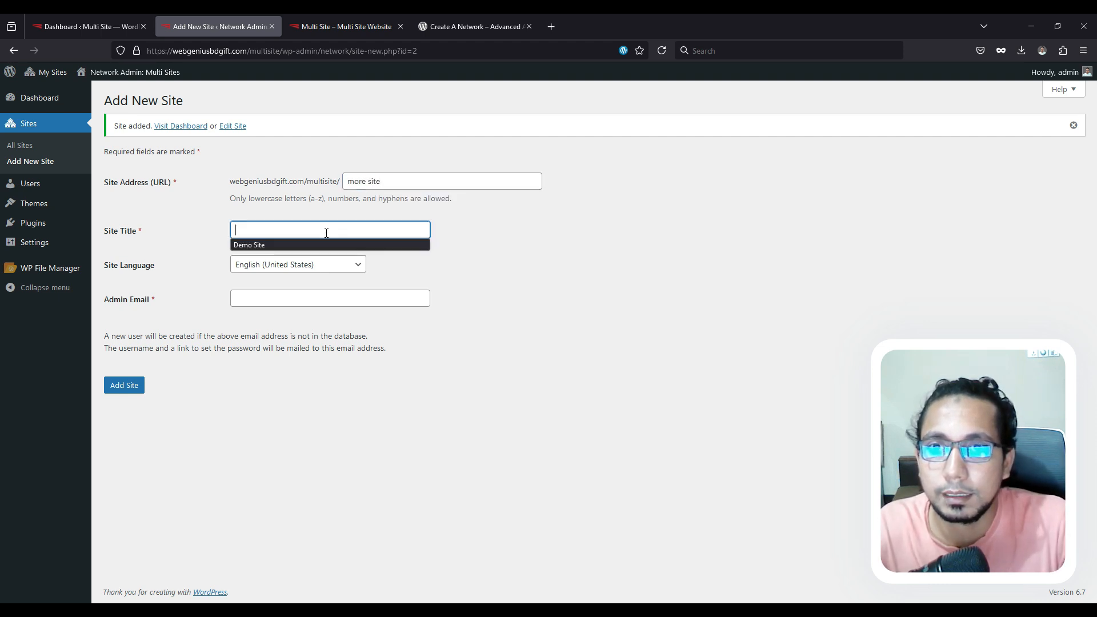
pyautogui.click(309, 244)
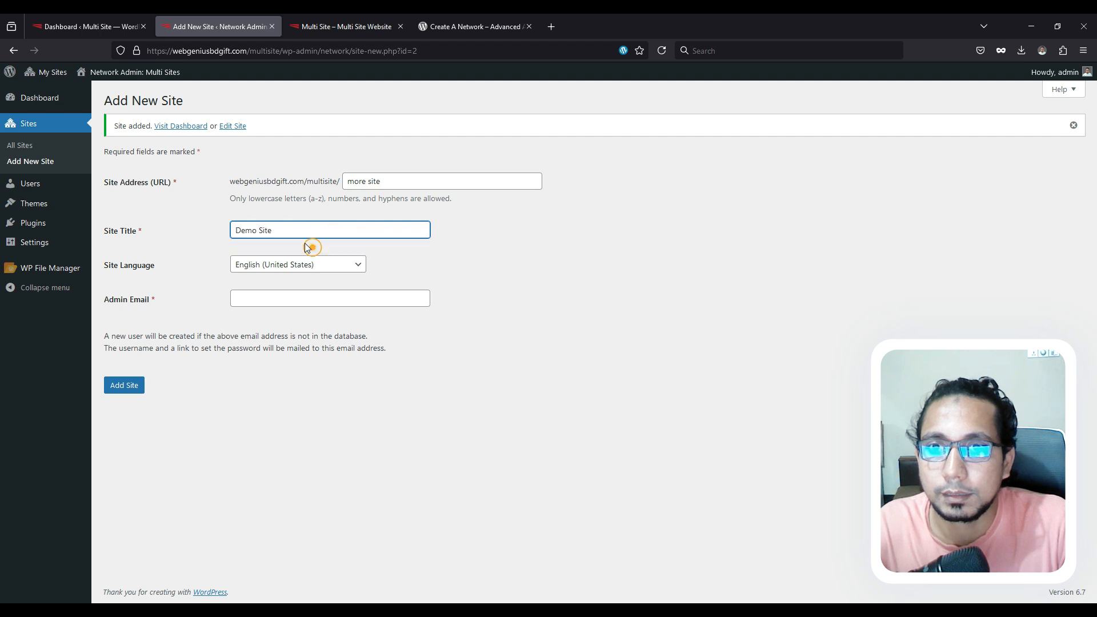
pyautogui.doubleClick(257, 229)
pyautogui.write('More')
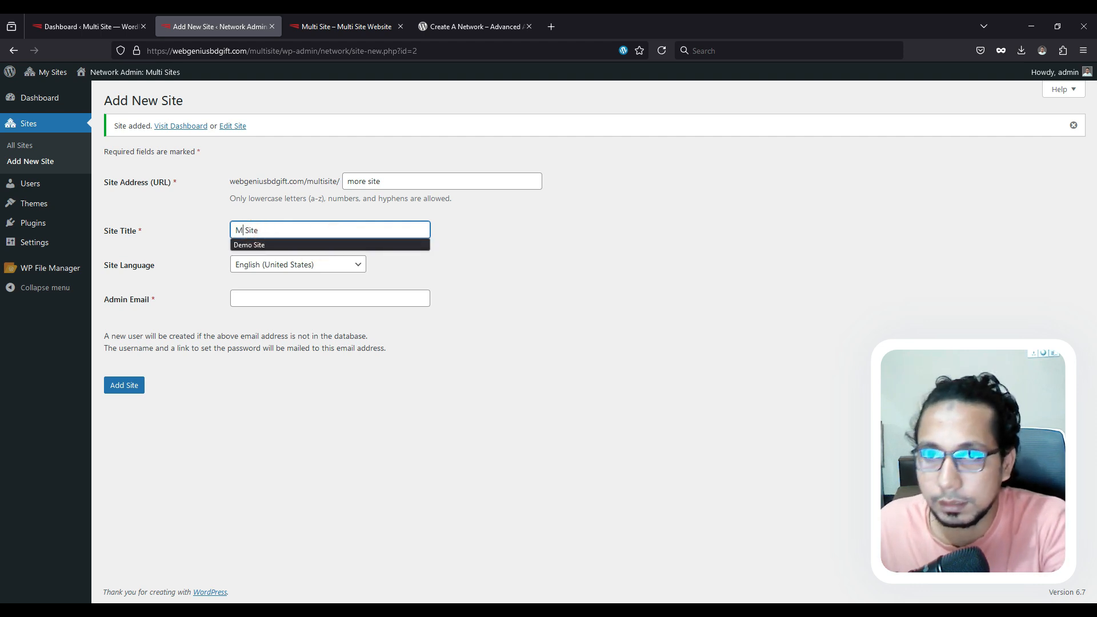
pyautogui.click(271, 296)
pyautogui.write('ar')
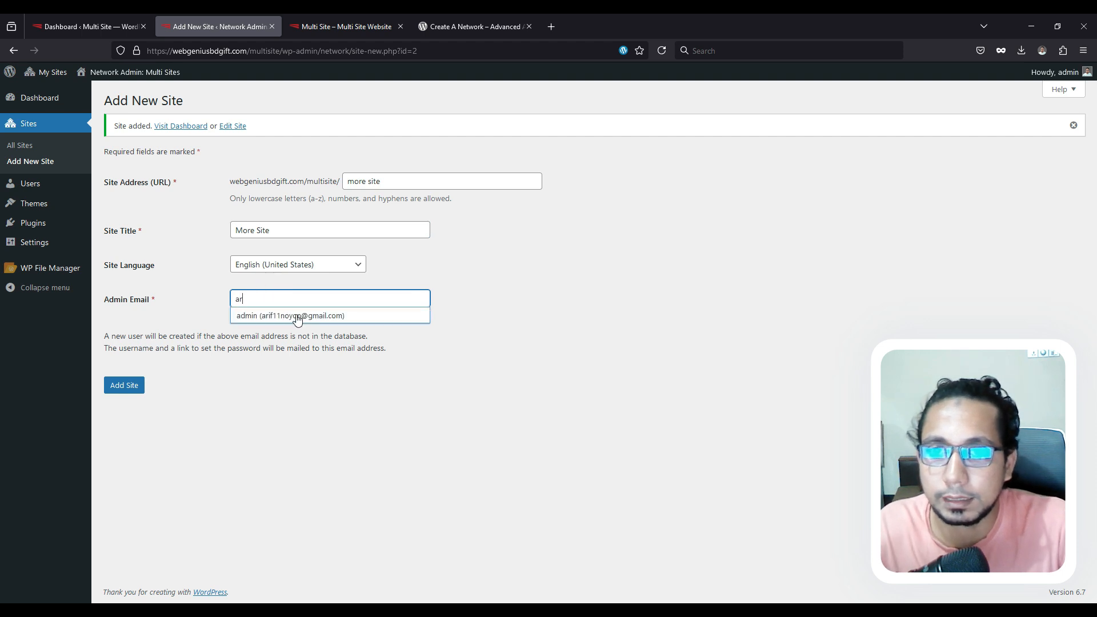
pyautogui.click(295, 314)
pyautogui.click(123, 386)
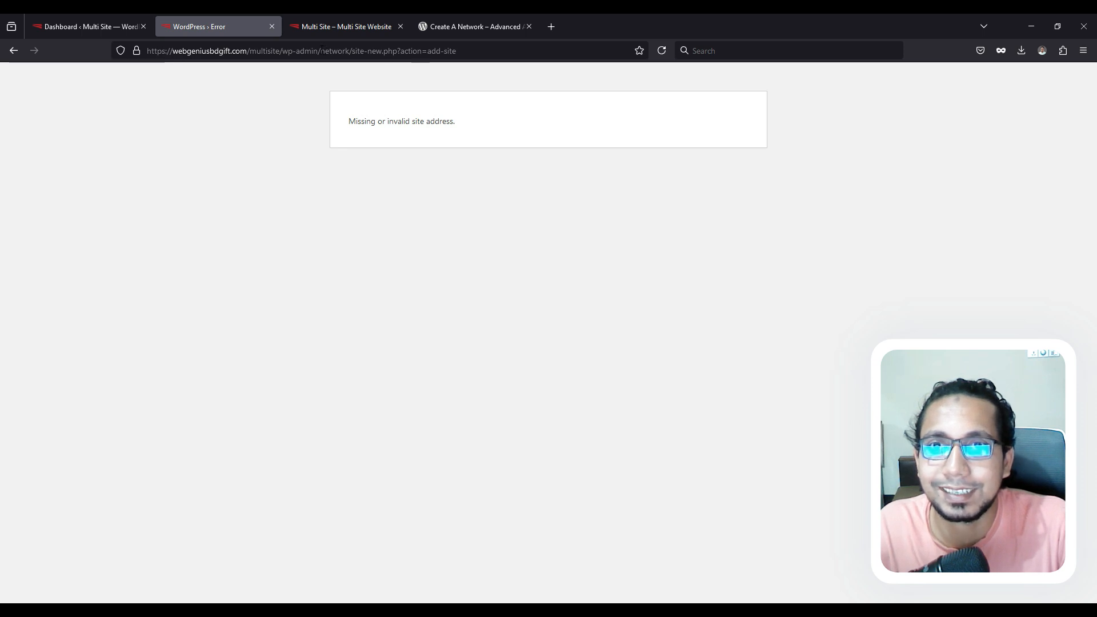
# - Return to the main site's dashboard and open the Network Admin's list of sites
pyautogui.moveTo(319, 50); pyautogui.dragTo(499, 56)
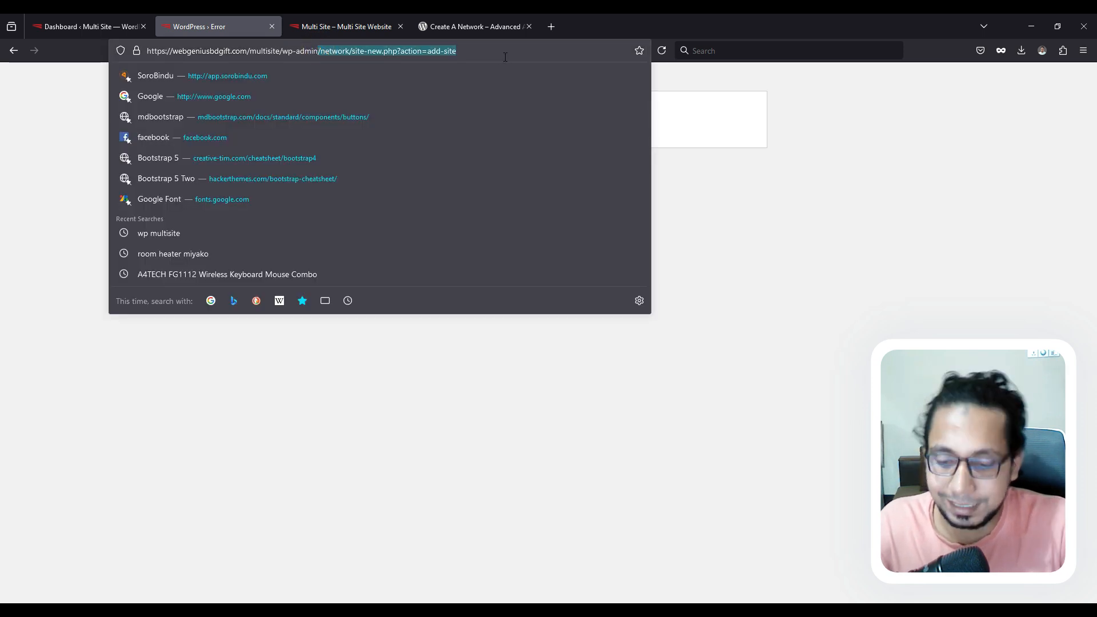
pyautogui.press('BackSpace')
pyautogui.press('Return')
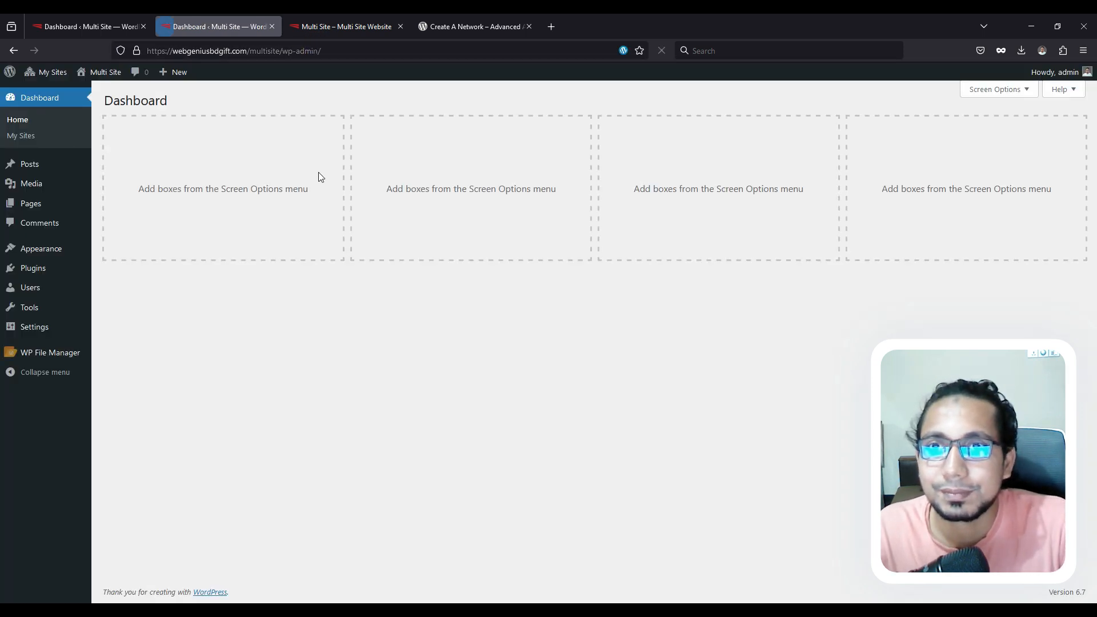
pyautogui.moveTo(46, 72)
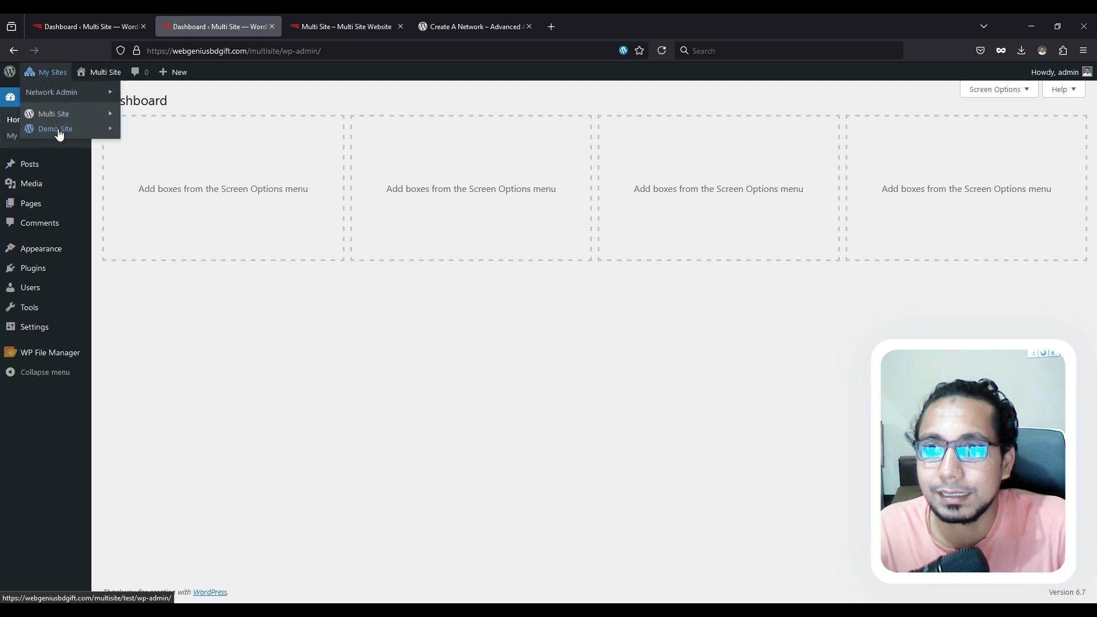
pyautogui.moveTo(70, 100)
pyautogui.click(146, 96)
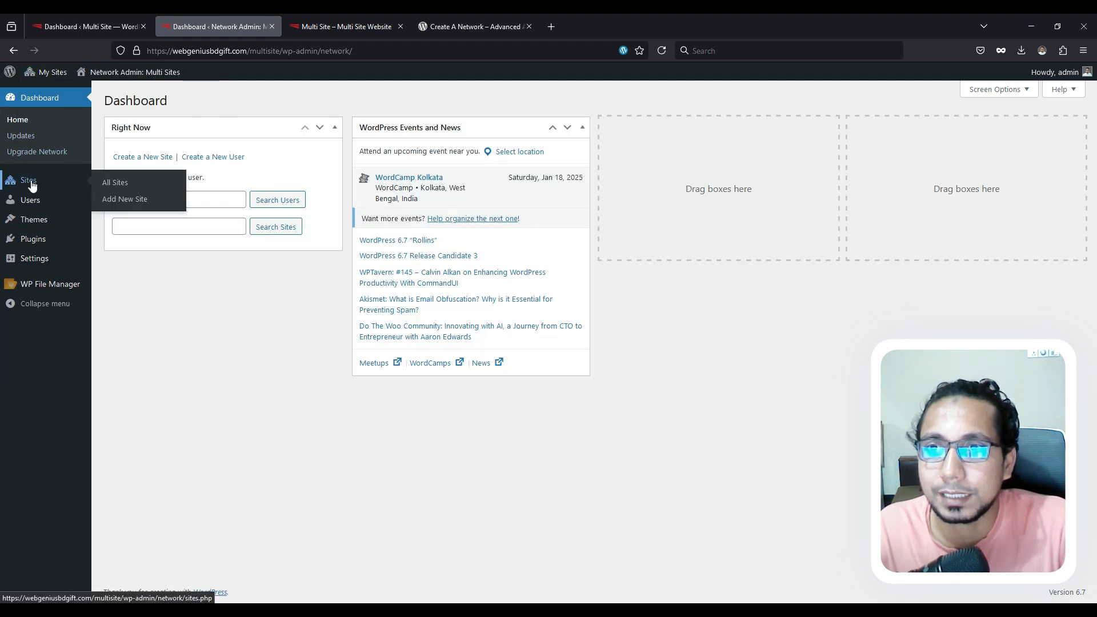
pyautogui.click(29, 180)
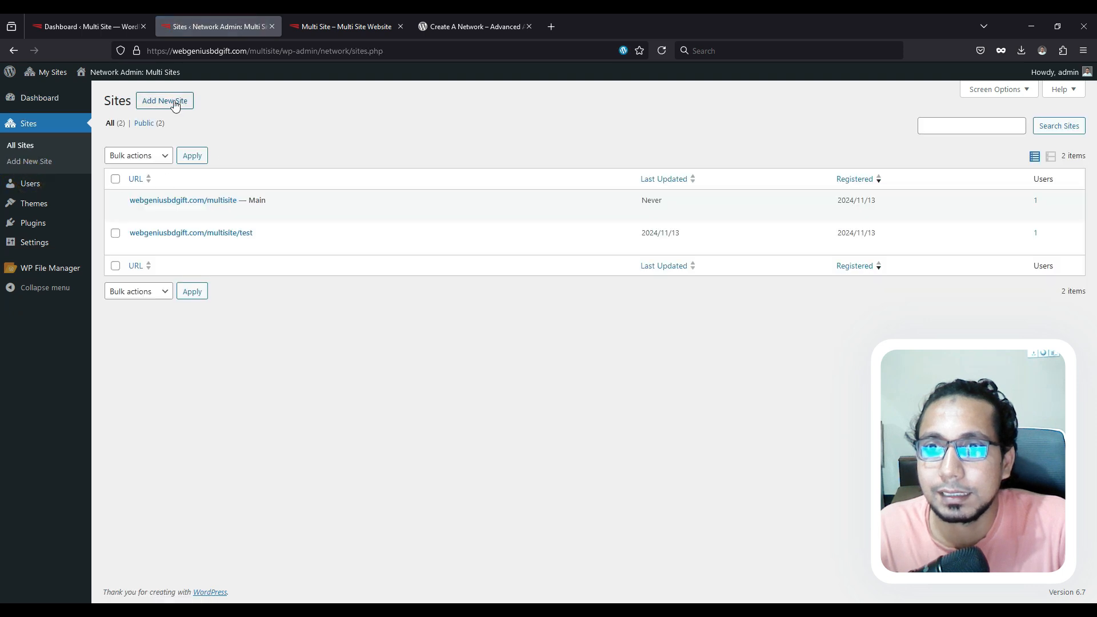
# - Start adding a new network site and set its address to "More-site" under webgeniusbdgift.com/multisite/
pyautogui.click(164, 101)
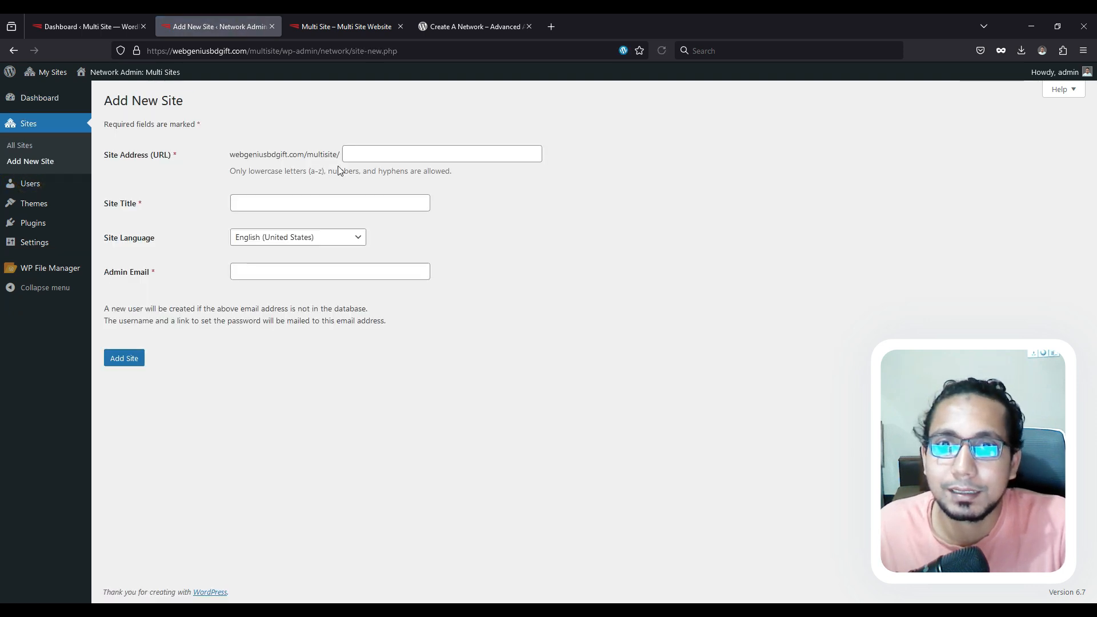
pyautogui.click(349, 154)
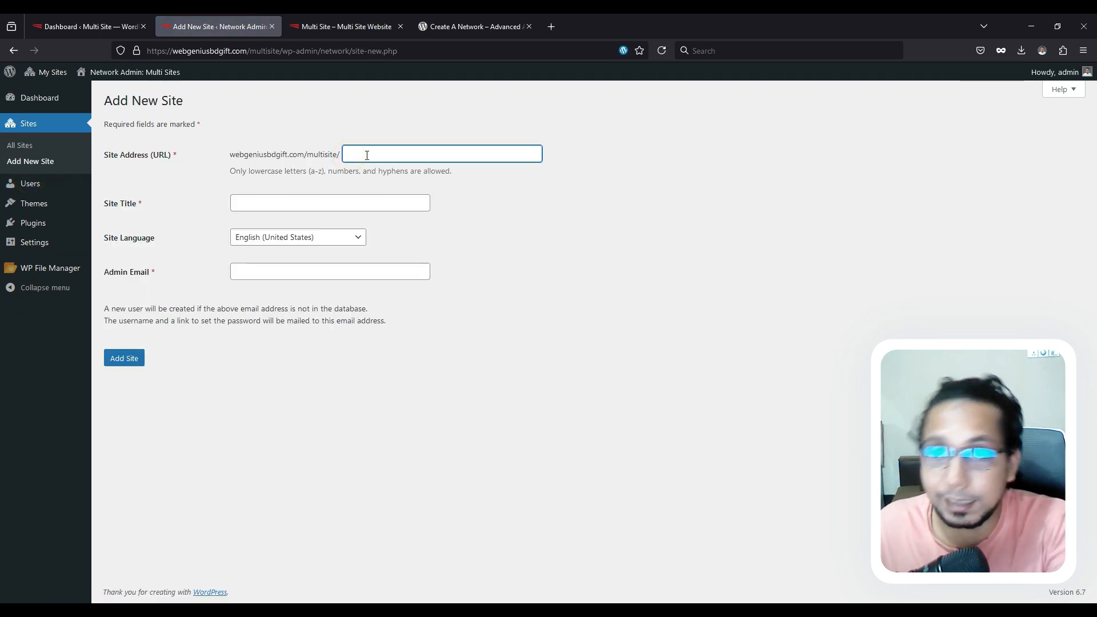
pyautogui.write('More site')
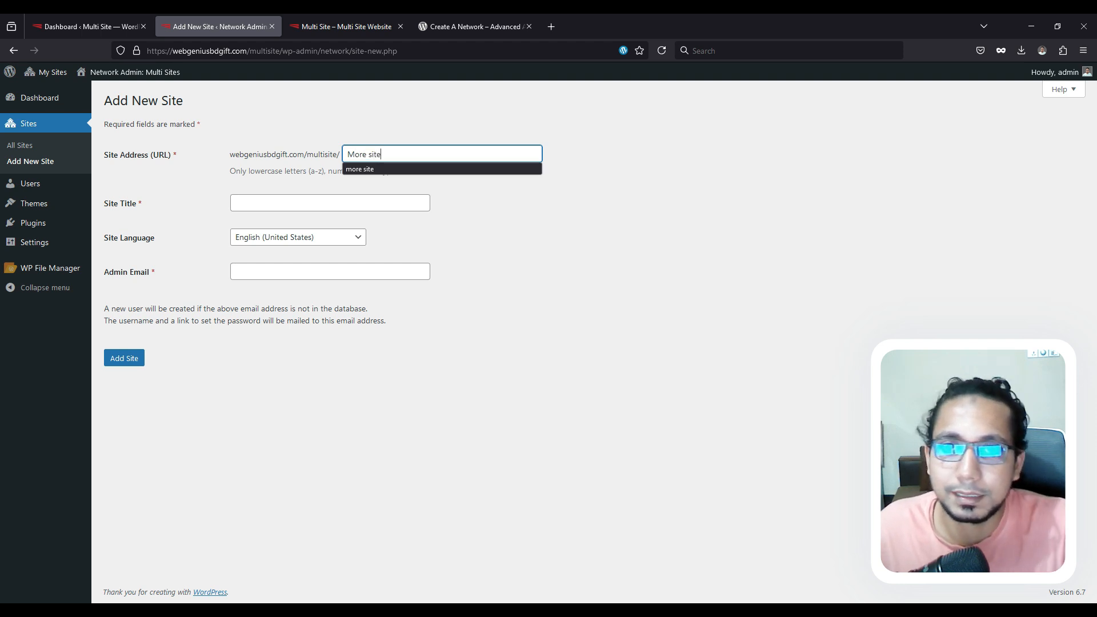
pyautogui.click(473, 243)
pyautogui.doubleClick(369, 153)
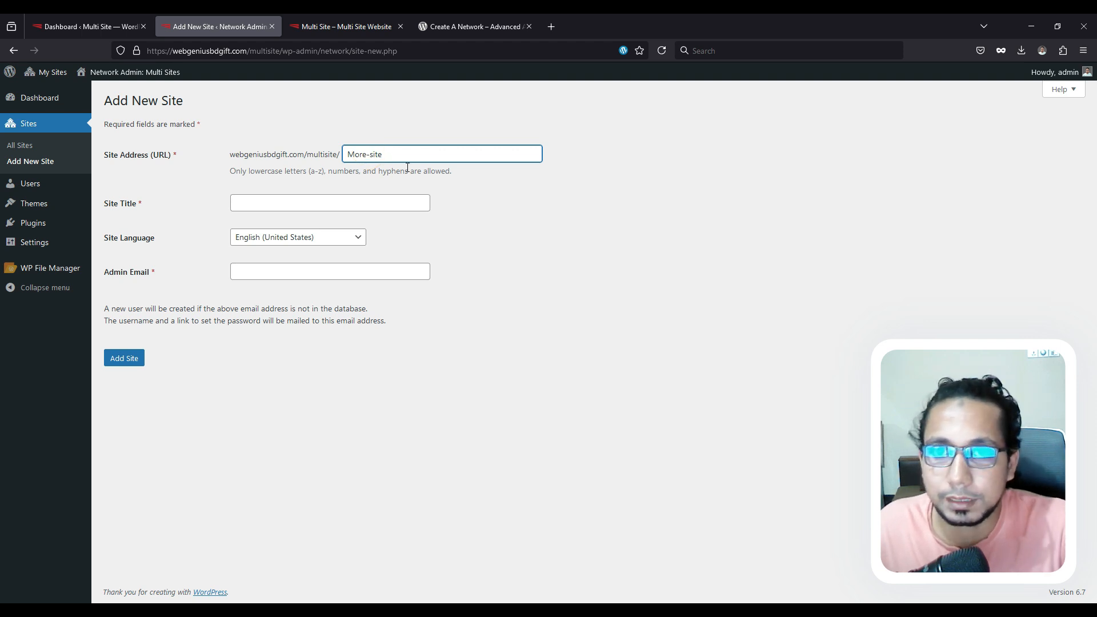
pyautogui.click(563, 223)
# - Title the new site "More Site", fill in the admin email and add the site to the network
pyautogui.click(277, 205)
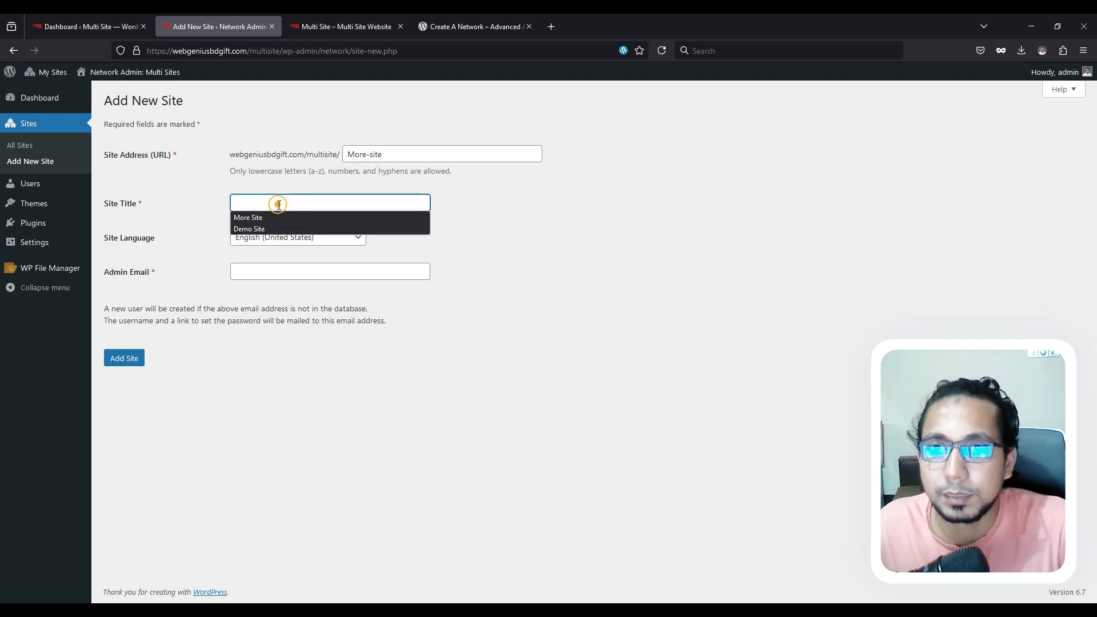
pyautogui.click(276, 218)
pyautogui.click(267, 275)
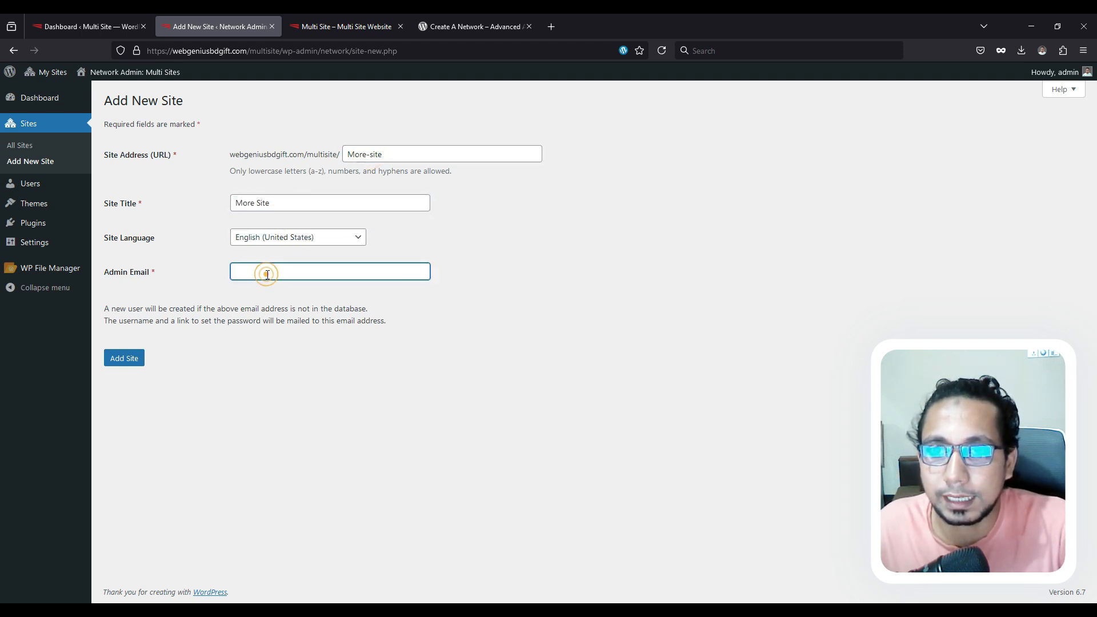
pyautogui.write('ar')
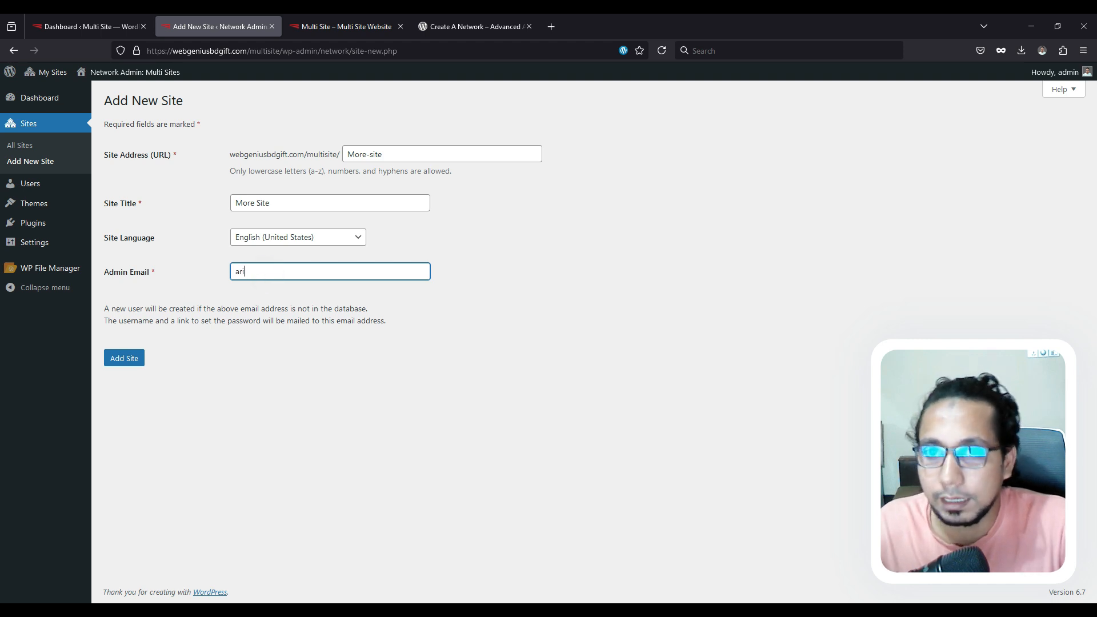
pyautogui.write('i')
pyautogui.click(276, 289)
pyautogui.click(127, 358)
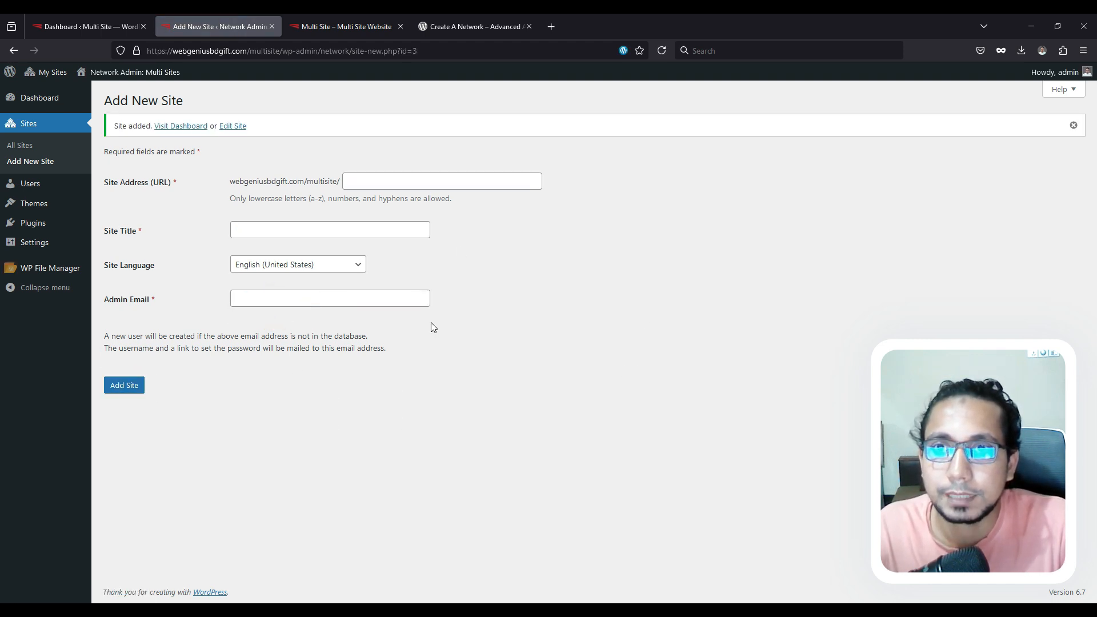
# - Look through the list of network sites and open the dashboard of Multi Site
pyautogui.moveTo(48, 73)
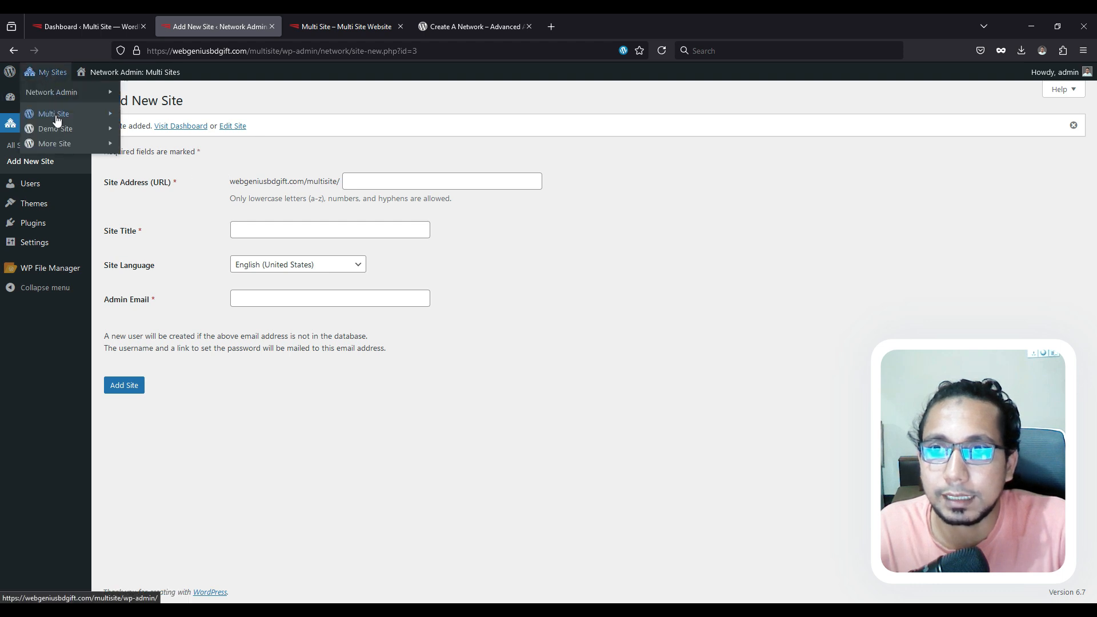
pyautogui.moveTo(55, 119)
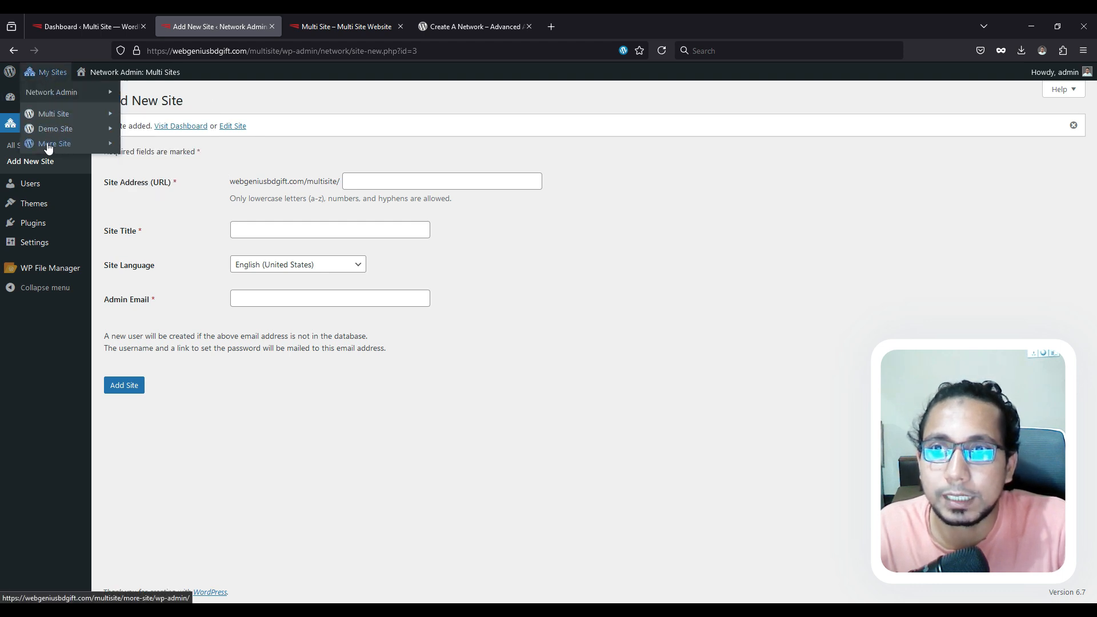
pyautogui.moveTo(64, 149)
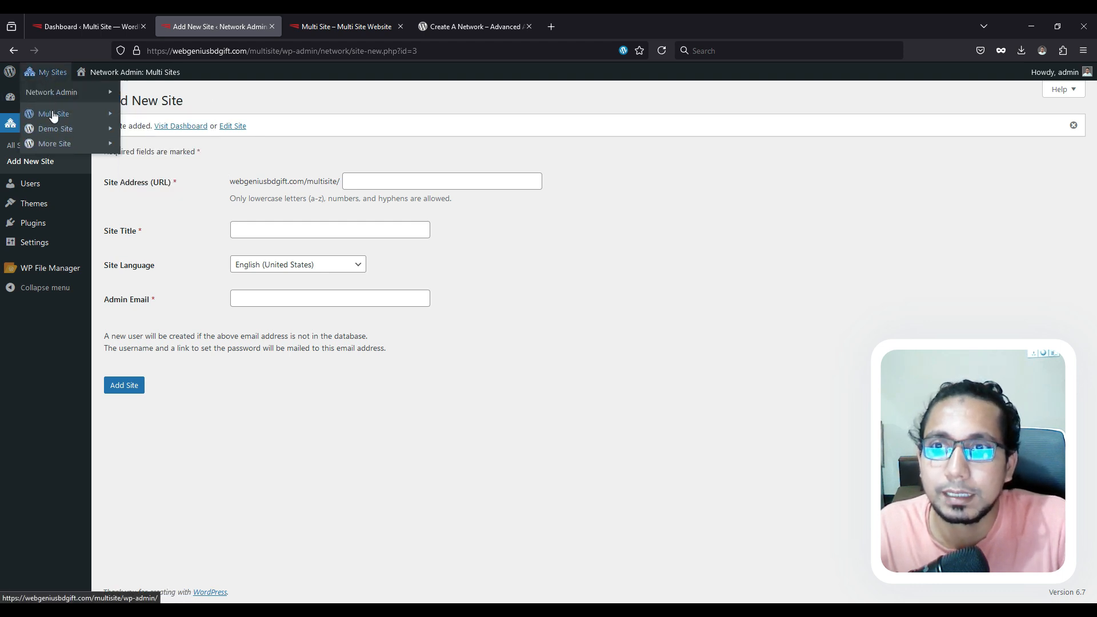
pyautogui.click(141, 117)
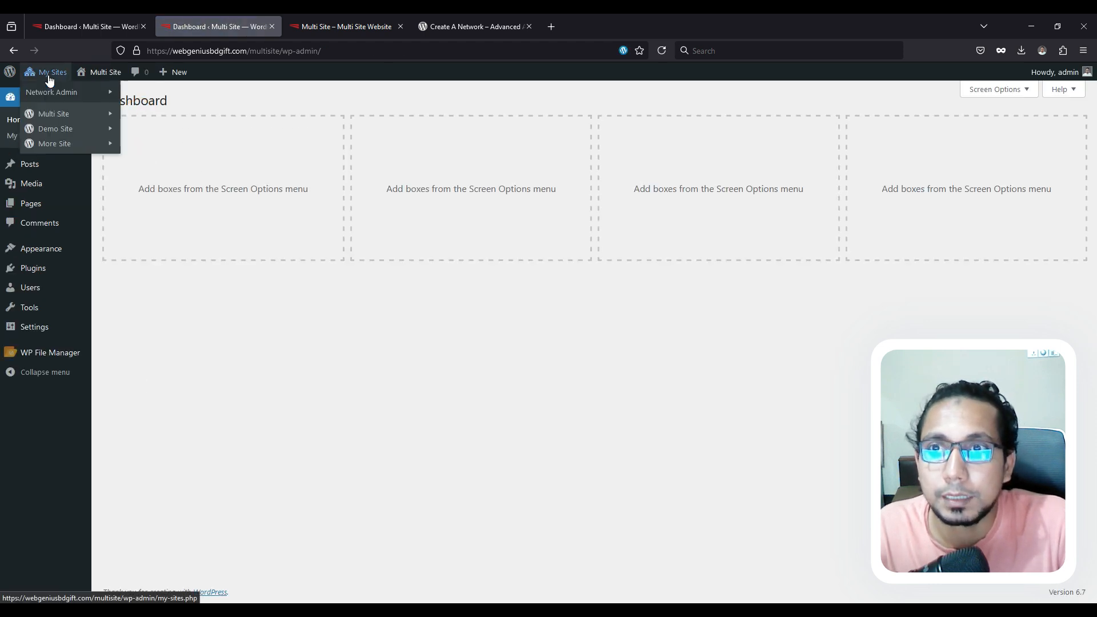
# - Open the dashboard of Demo Site and check the subdirectory path in its address
pyautogui.moveTo(65, 132)
pyautogui.click(146, 130)
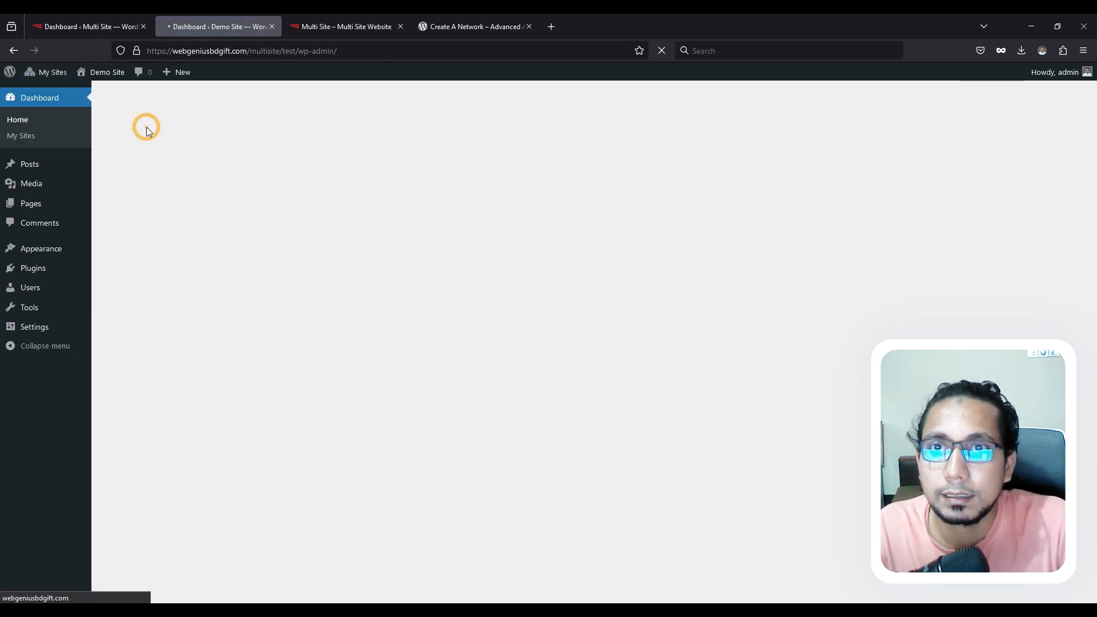
pyautogui.moveTo(247, 51); pyautogui.dragTo(296, 51)
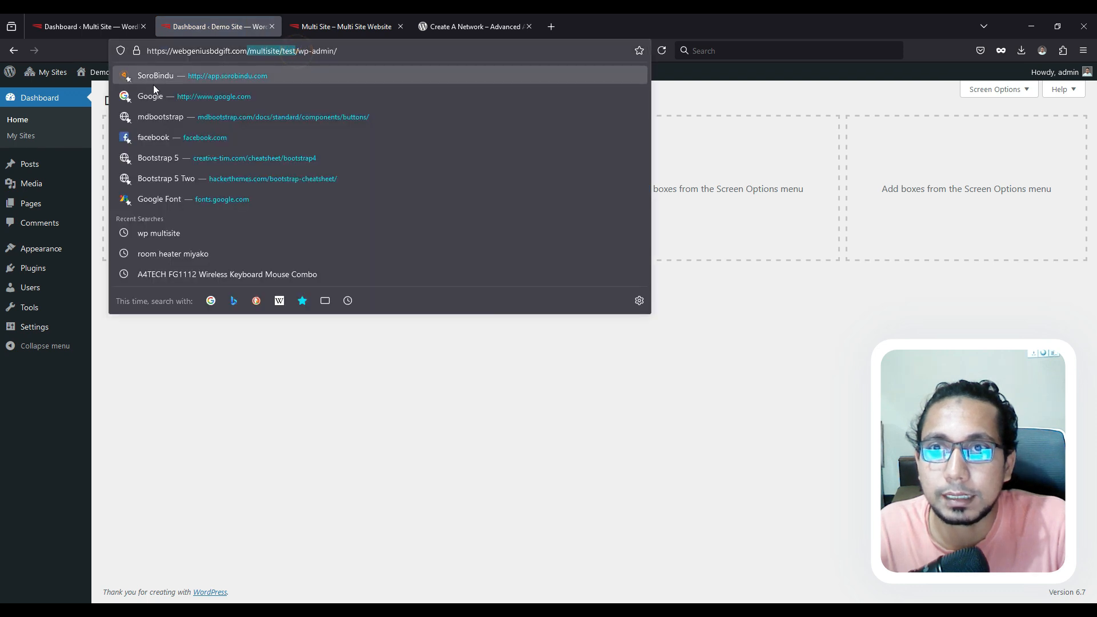
pyautogui.moveTo(47, 74)
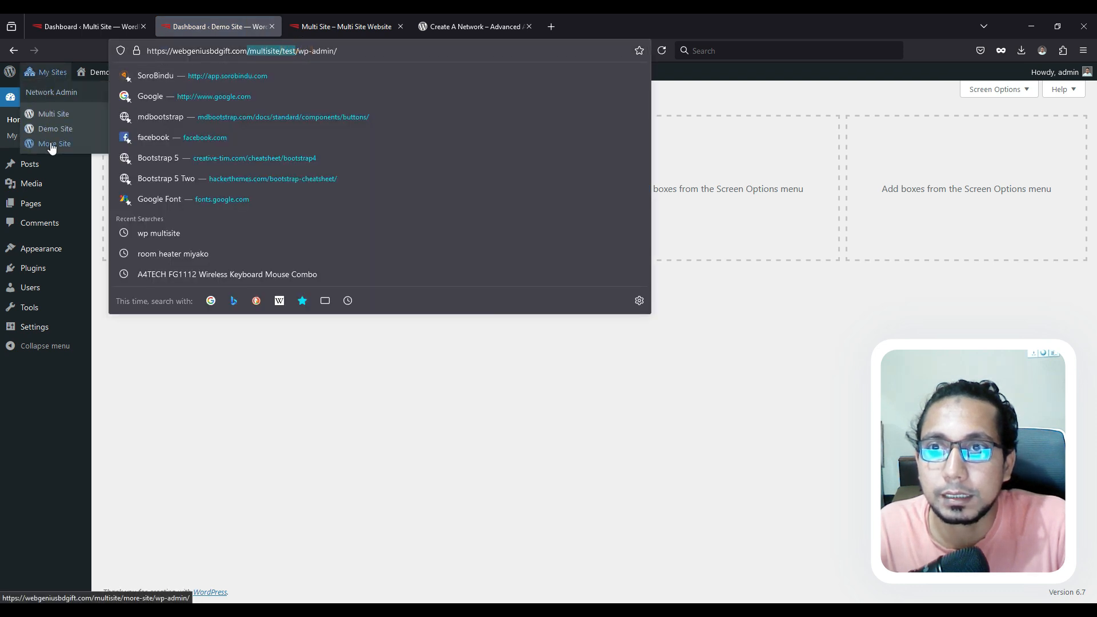
pyautogui.click(131, 286)
# - Open the dashboard of More Site and check the subdirectory path in its address
pyautogui.moveTo(46, 73)
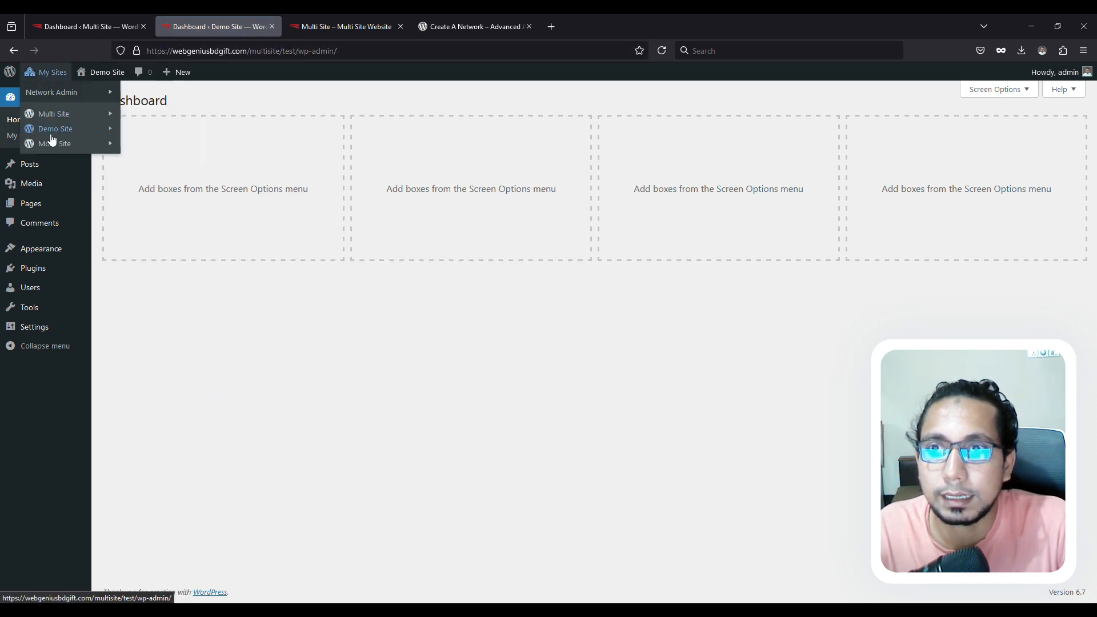
pyautogui.moveTo(67, 147)
pyautogui.click(158, 147)
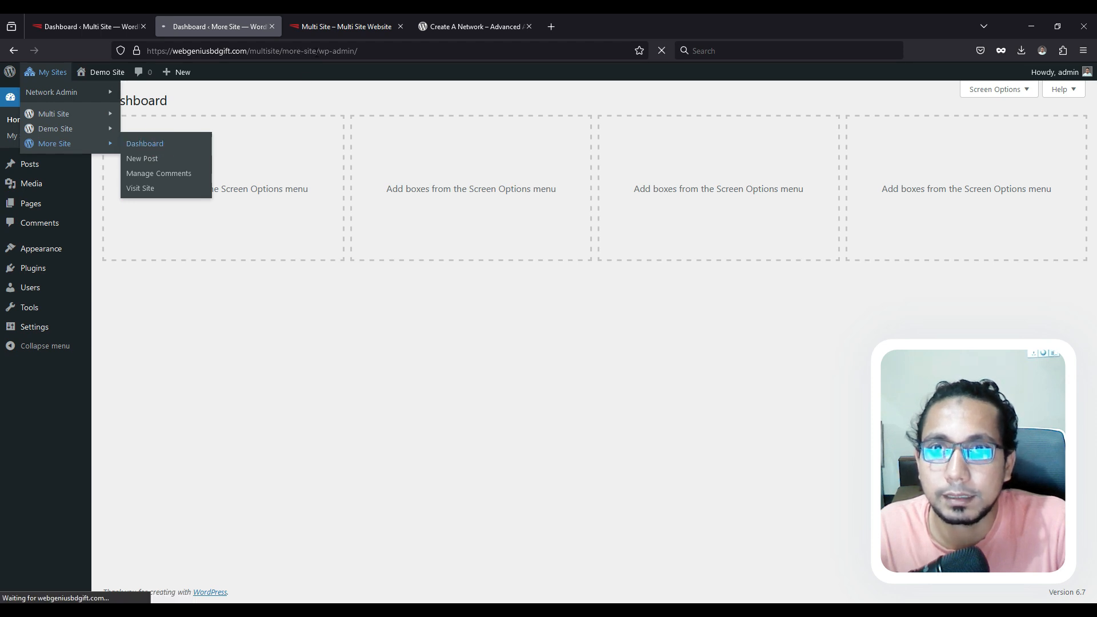
pyautogui.moveTo(316, 52); pyautogui.dragTo(263, 52)
pyautogui.click(246, 423)
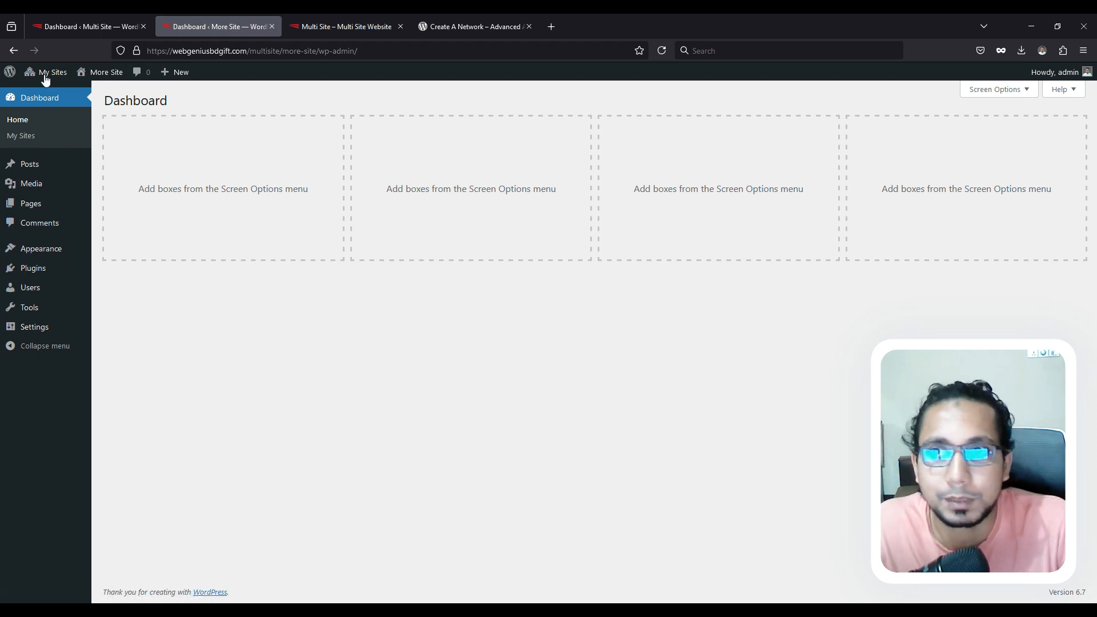
# - Open the themes page of More Site to see which themes it offers
pyautogui.moveTo(46, 79)
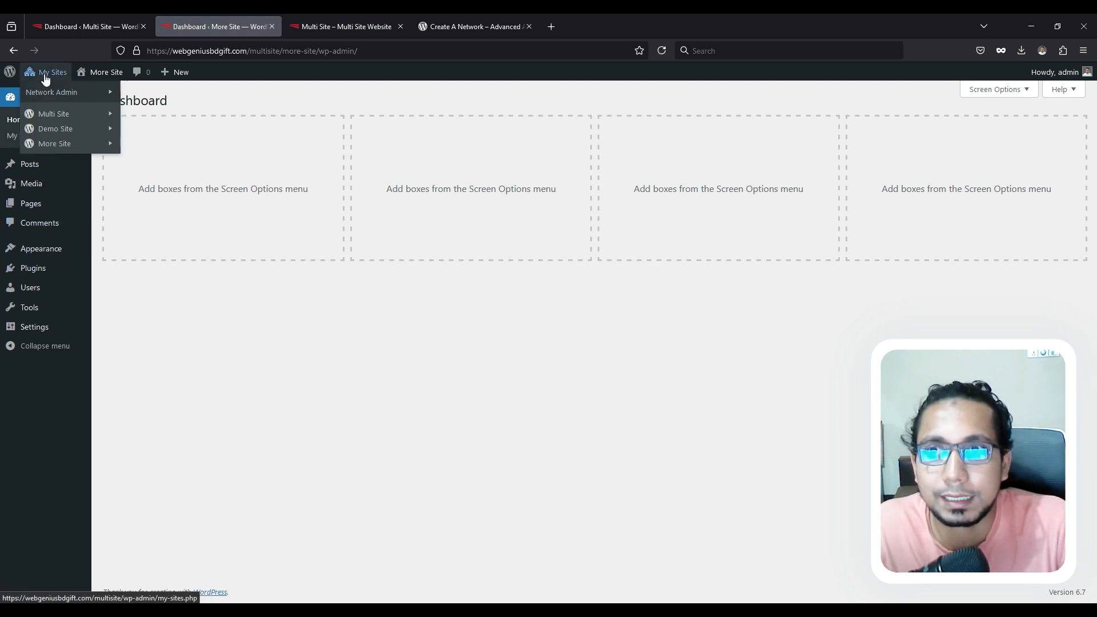
pyautogui.click(388, 204)
pyautogui.moveTo(40, 252)
pyautogui.click(130, 252)
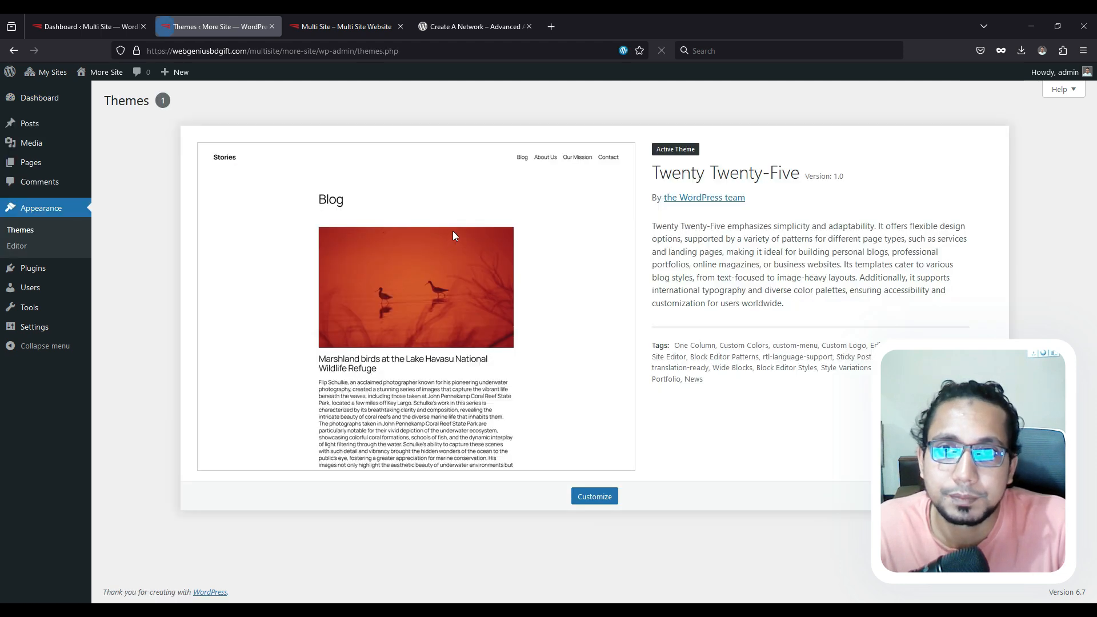
# - Open the Network Admin's themes and install the Astra theme for the network
pyautogui.moveTo(50, 73)
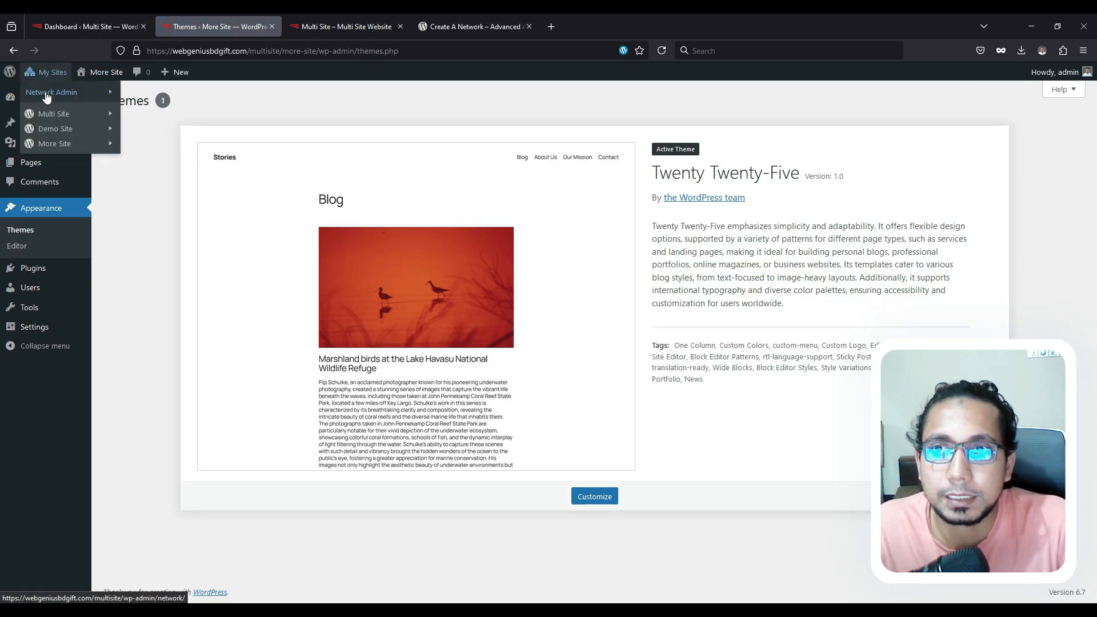
pyautogui.moveTo(71, 96)
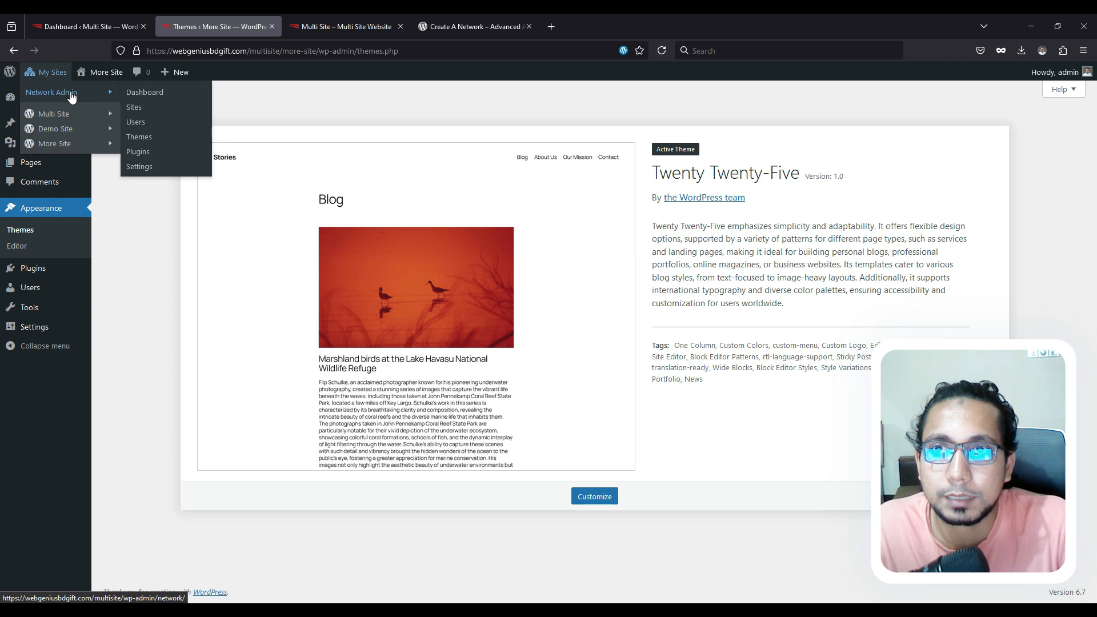
pyautogui.click(145, 137)
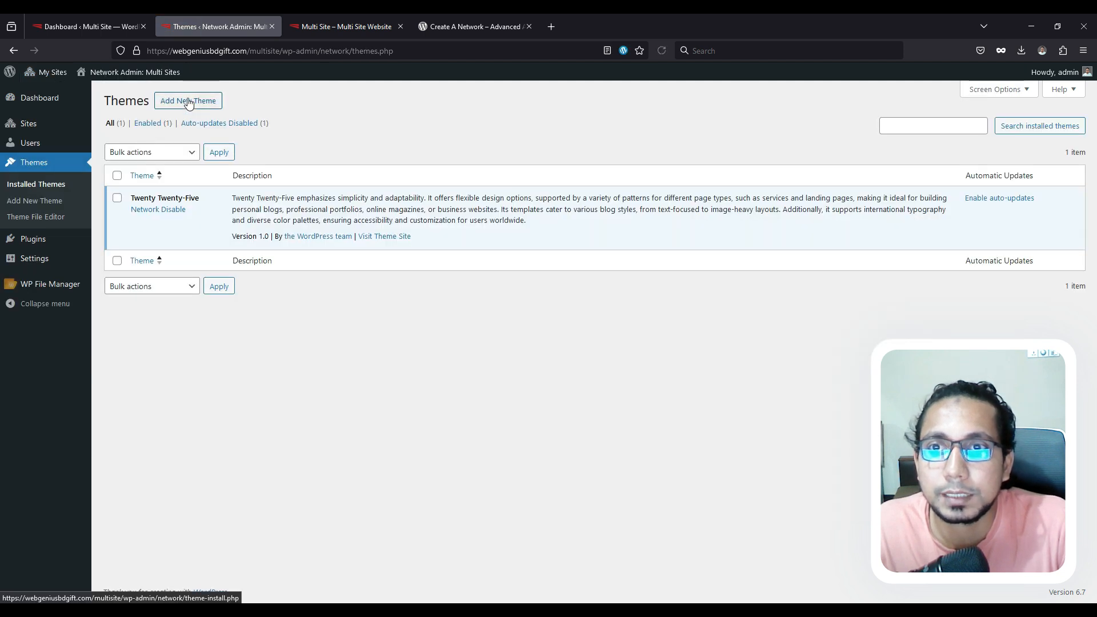
pyautogui.click(188, 102)
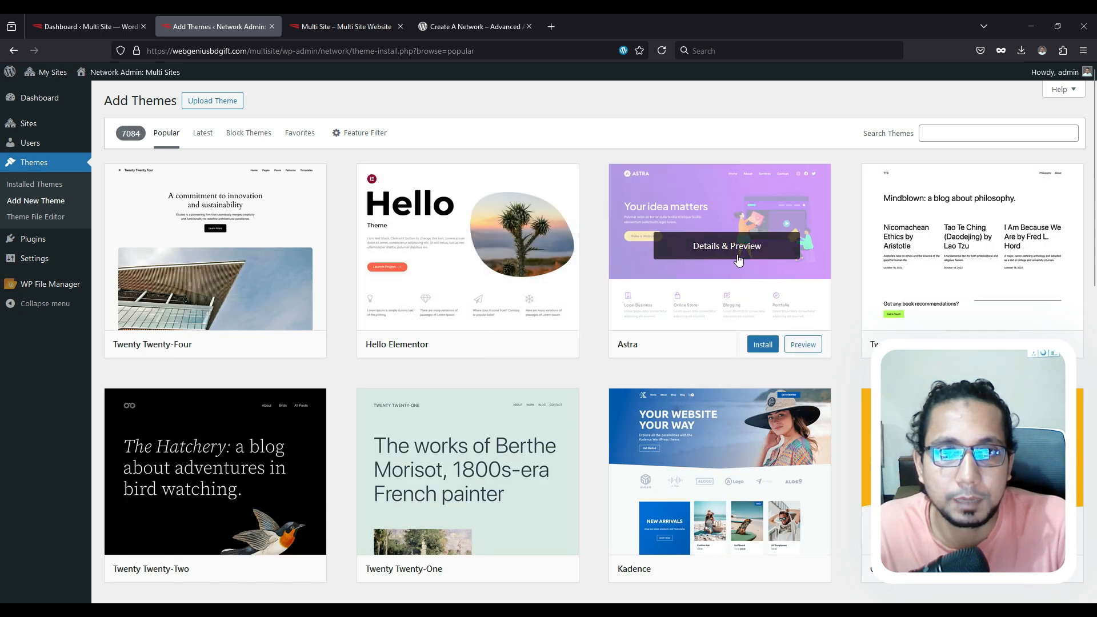
pyautogui.click(764, 345)
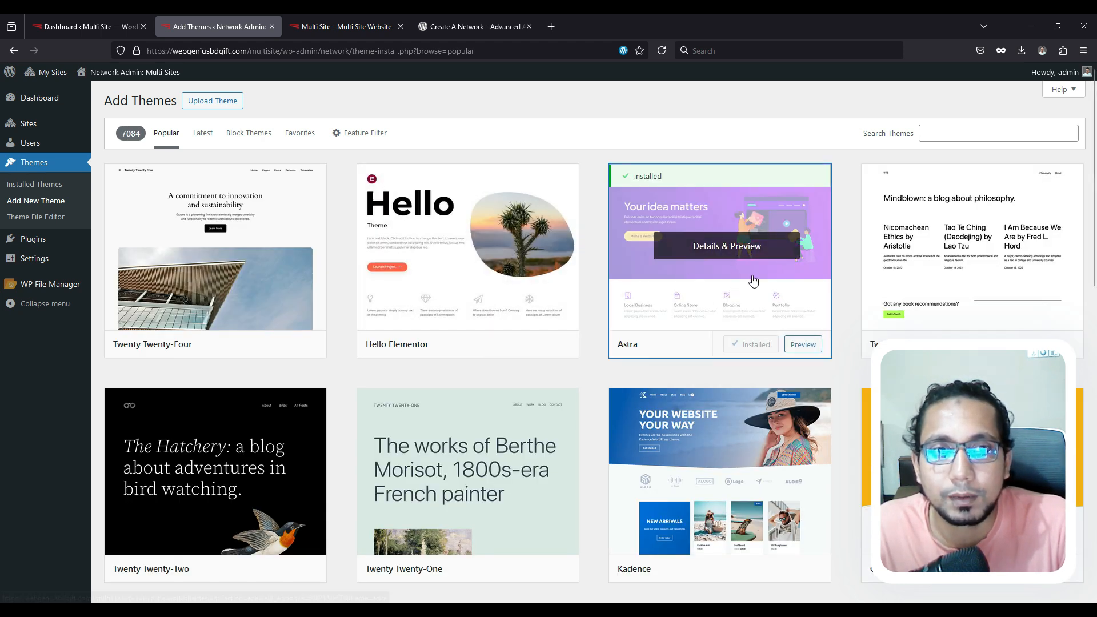
# - Open the themes page of Multi Site to see whether the newly installed Astra theme is offered there
pyautogui.moveTo(50, 73)
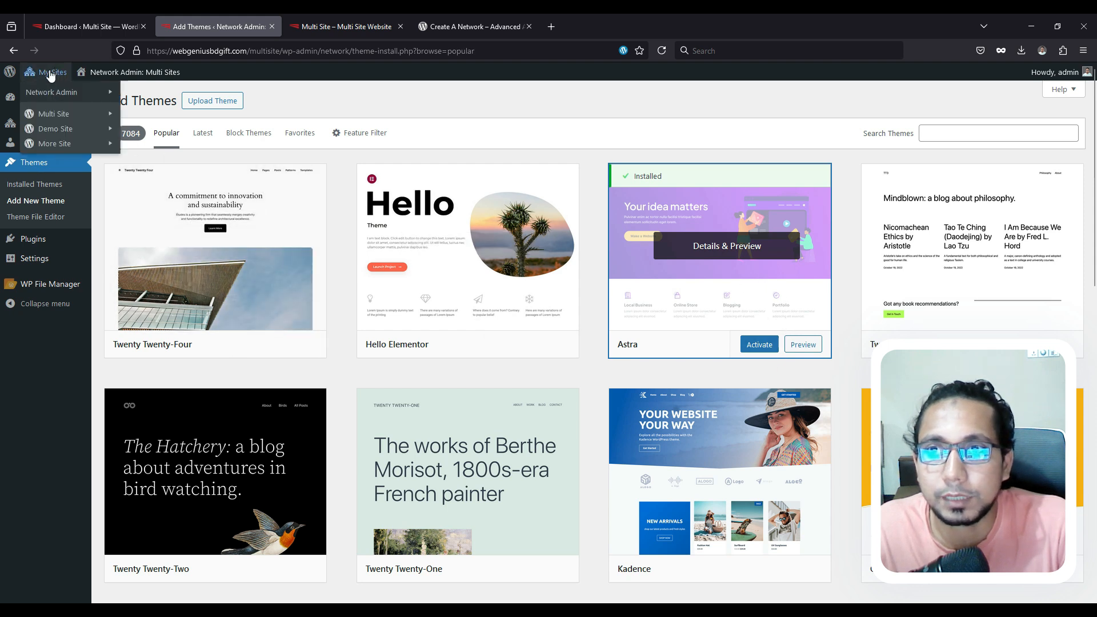
pyautogui.moveTo(106, 119)
pyautogui.click(140, 113)
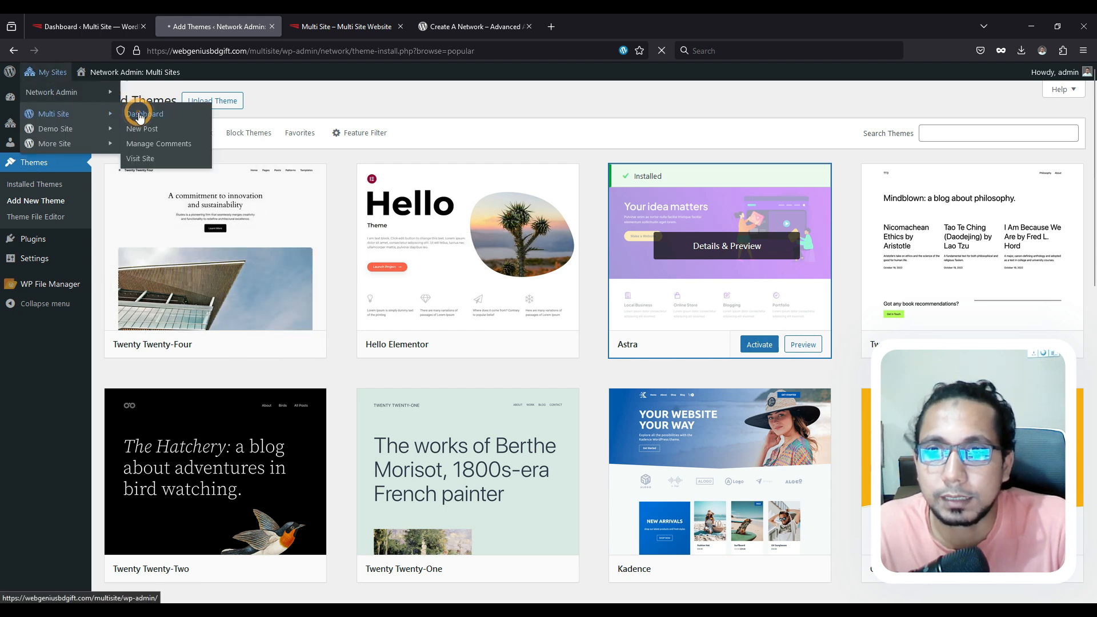
pyautogui.moveTo(27, 254)
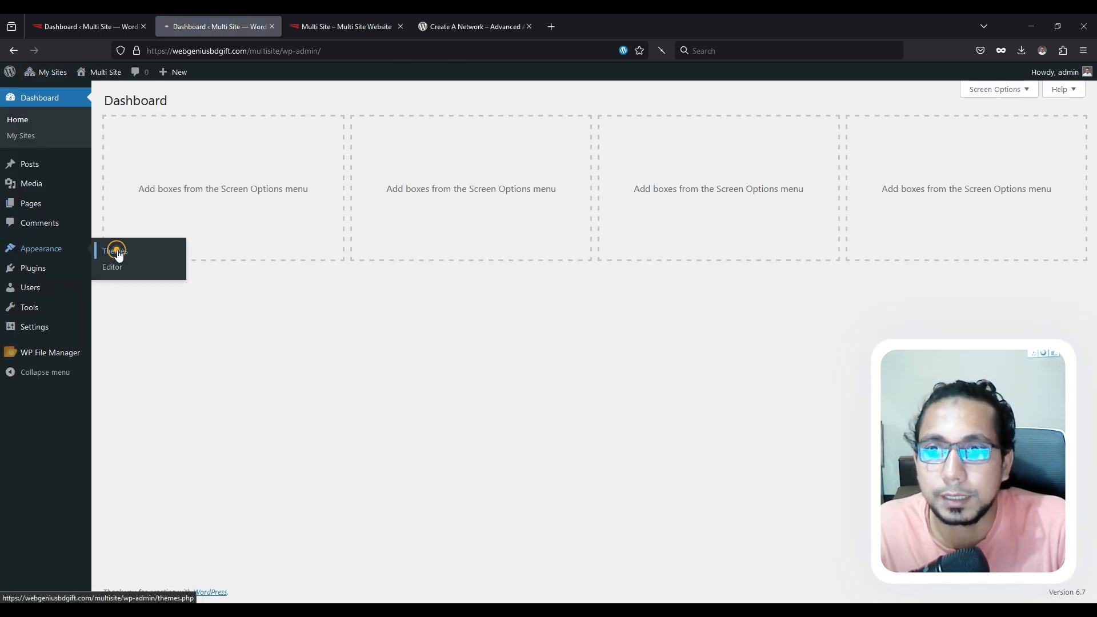
pyautogui.click(118, 252)
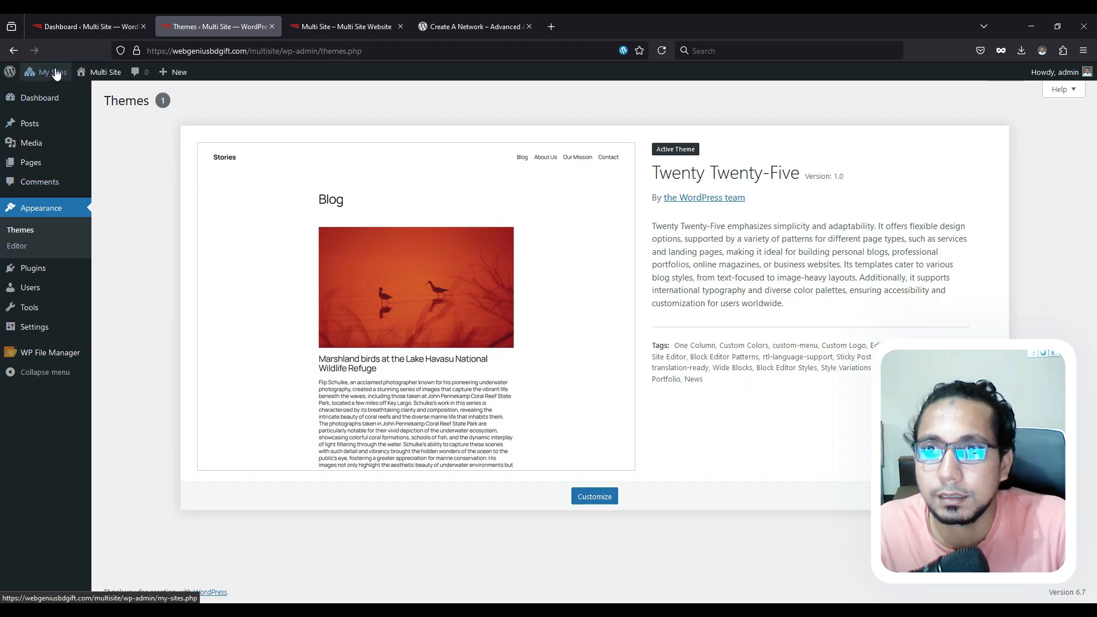
# - Network-enable the Astra theme in the Network Admin's installed themes
pyautogui.moveTo(56, 74)
pyautogui.moveTo(83, 94)
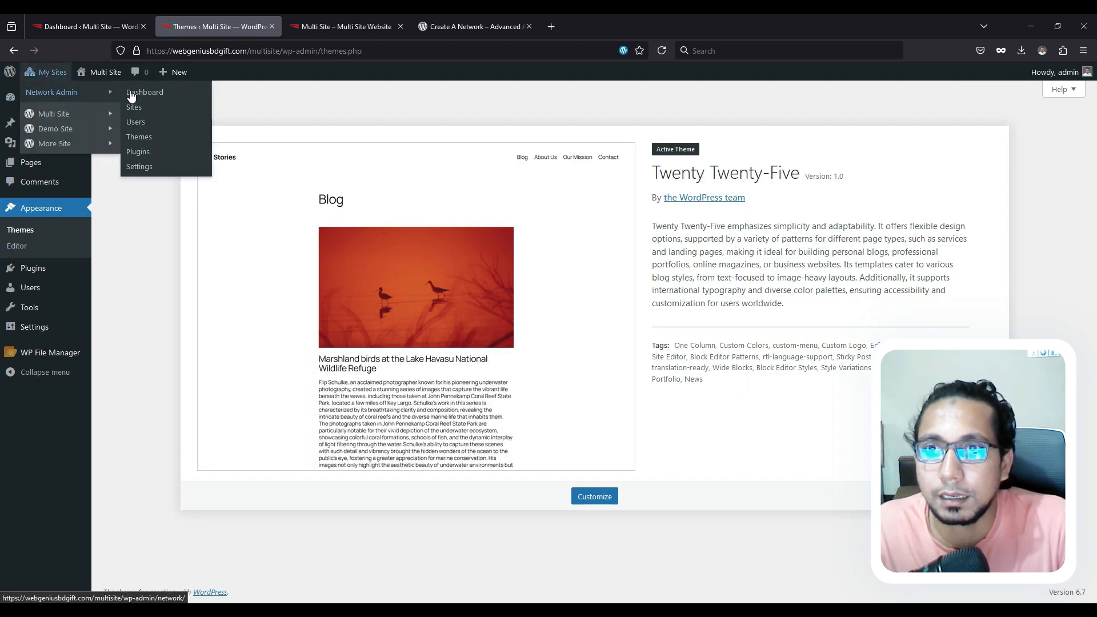
pyautogui.click(139, 137)
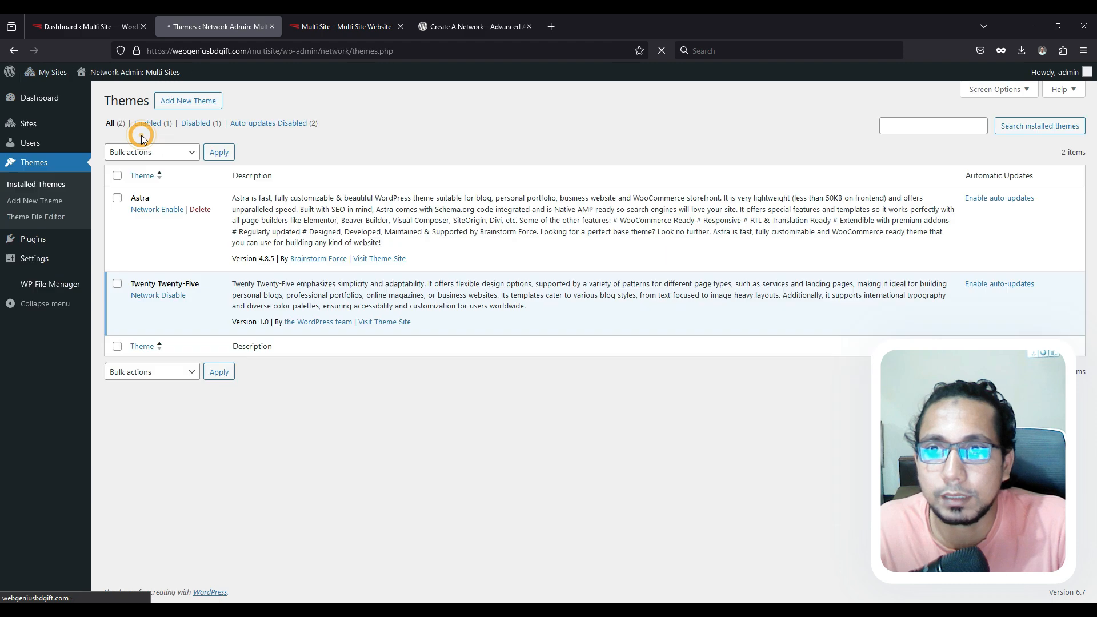
pyautogui.click(157, 211)
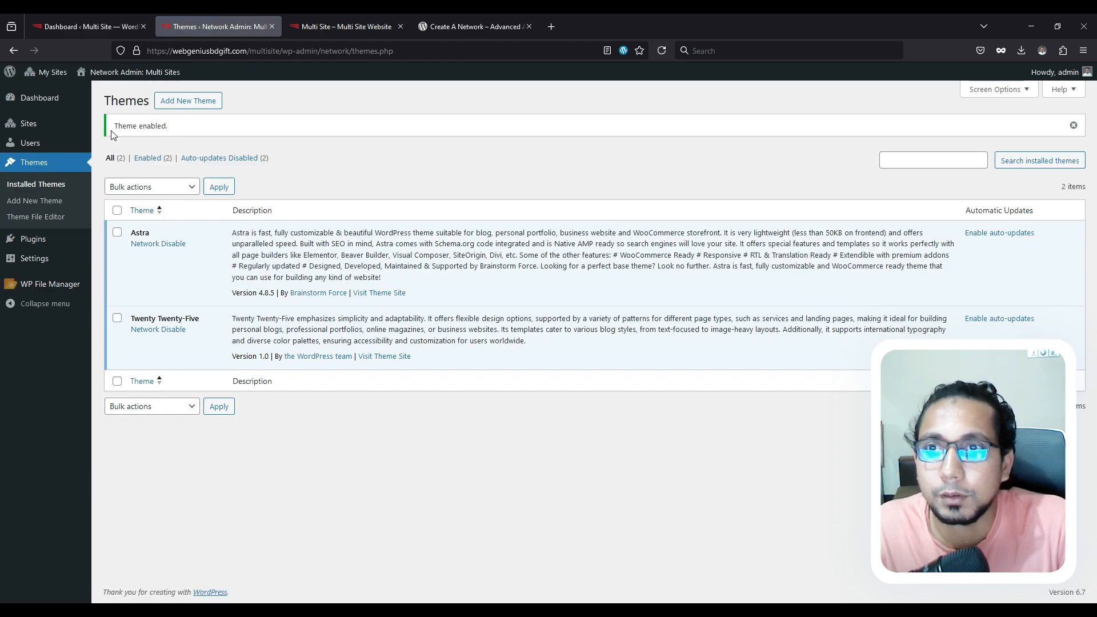
# - Return to Multi Site's themes page and check that the network-enabled Astra theme can be activated
pyautogui.moveTo(44, 72)
pyautogui.moveTo(55, 117)
pyautogui.click(152, 116)
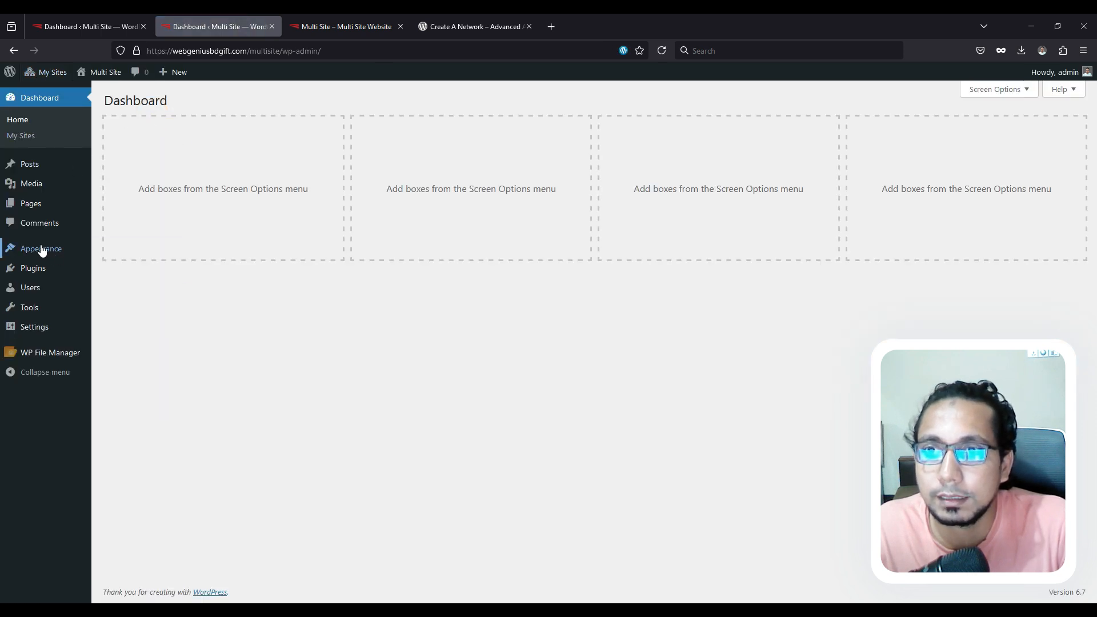
pyautogui.moveTo(41, 248)
pyautogui.click(117, 247)
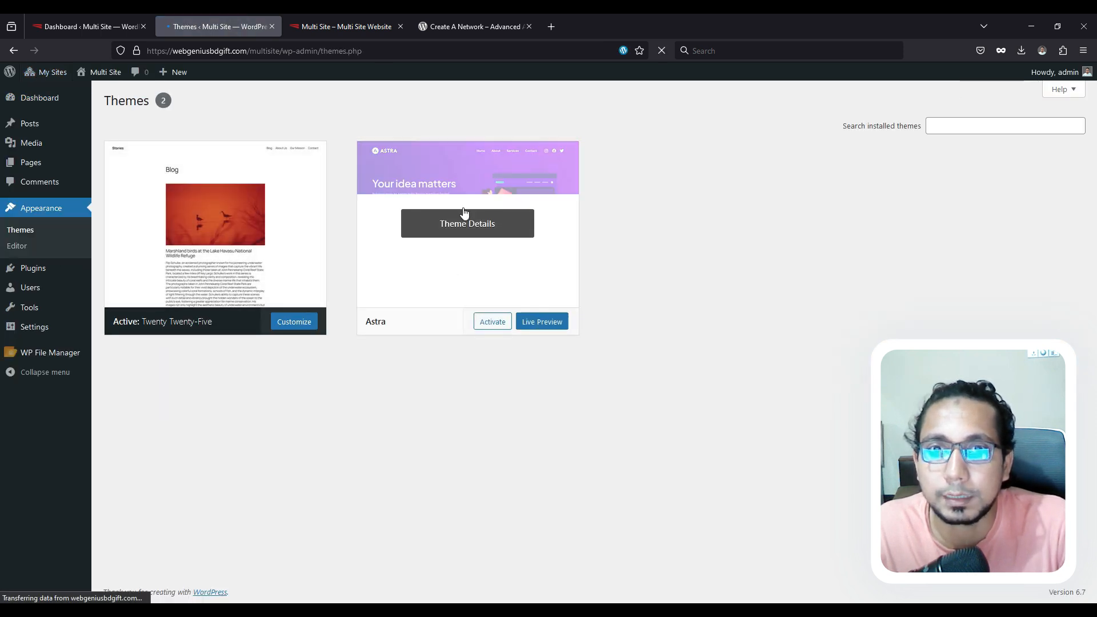
# - Open the themes page of Demo Site to check whether Astra is available there
pyautogui.moveTo(44, 75)
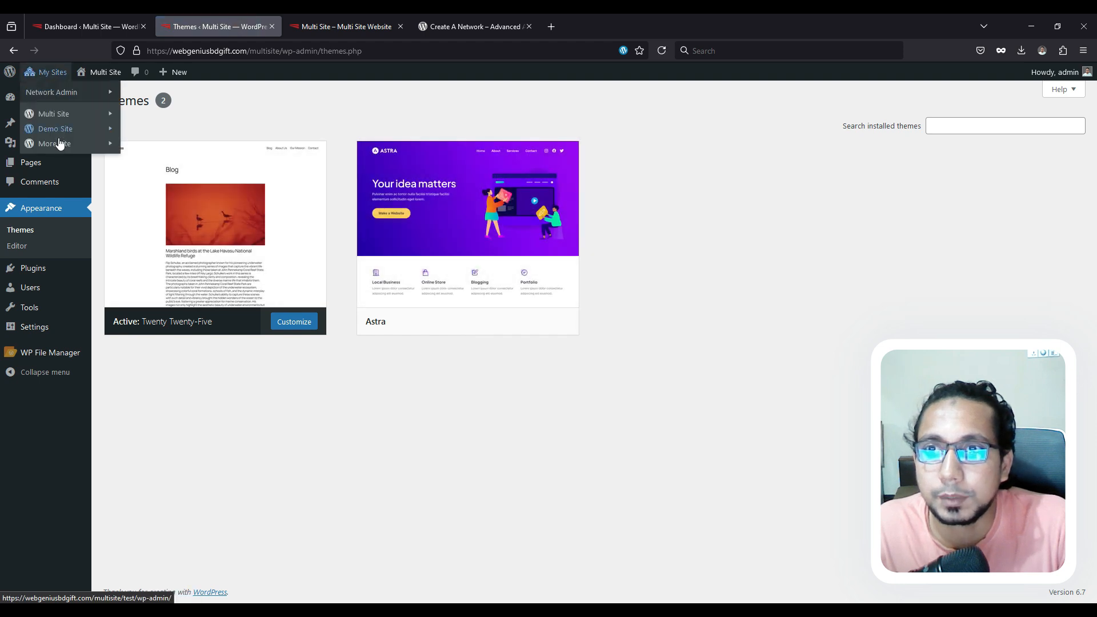
pyautogui.moveTo(57, 131)
pyautogui.click(144, 129)
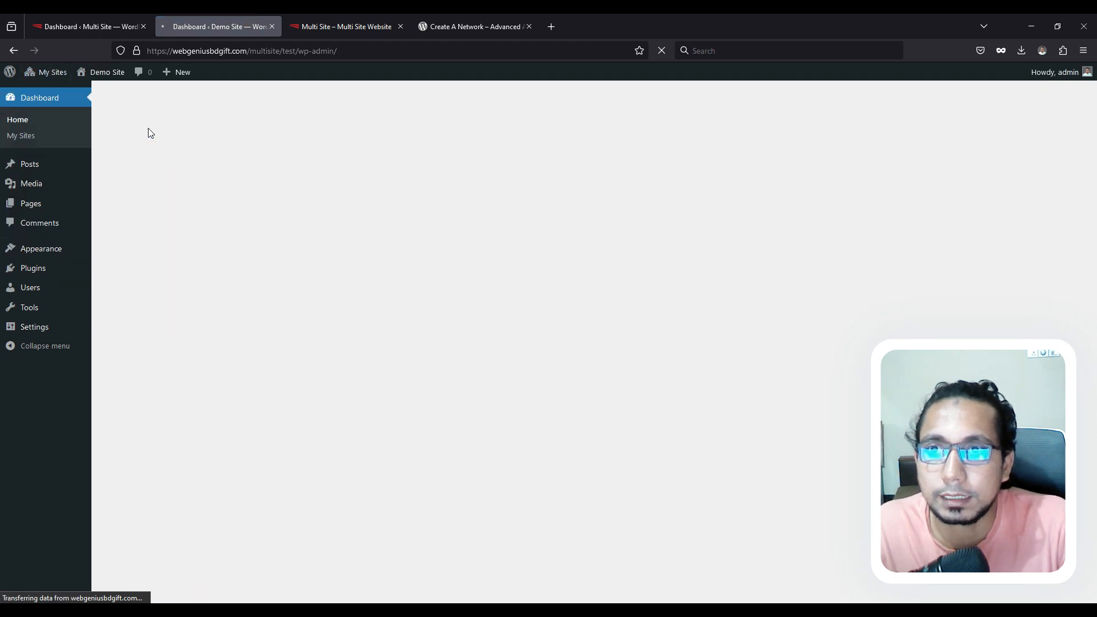
pyautogui.moveTo(41, 251)
pyautogui.click(131, 252)
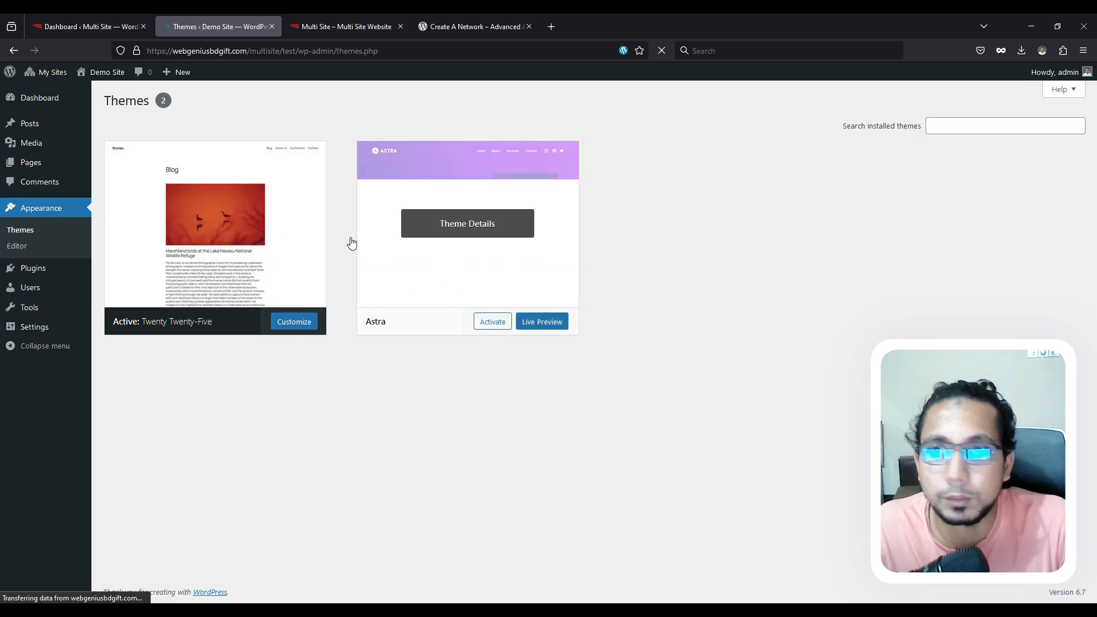
# - Open the themes page of More Site and activate the Astra theme for that site
pyautogui.moveTo(43, 72)
pyautogui.moveTo(54, 144)
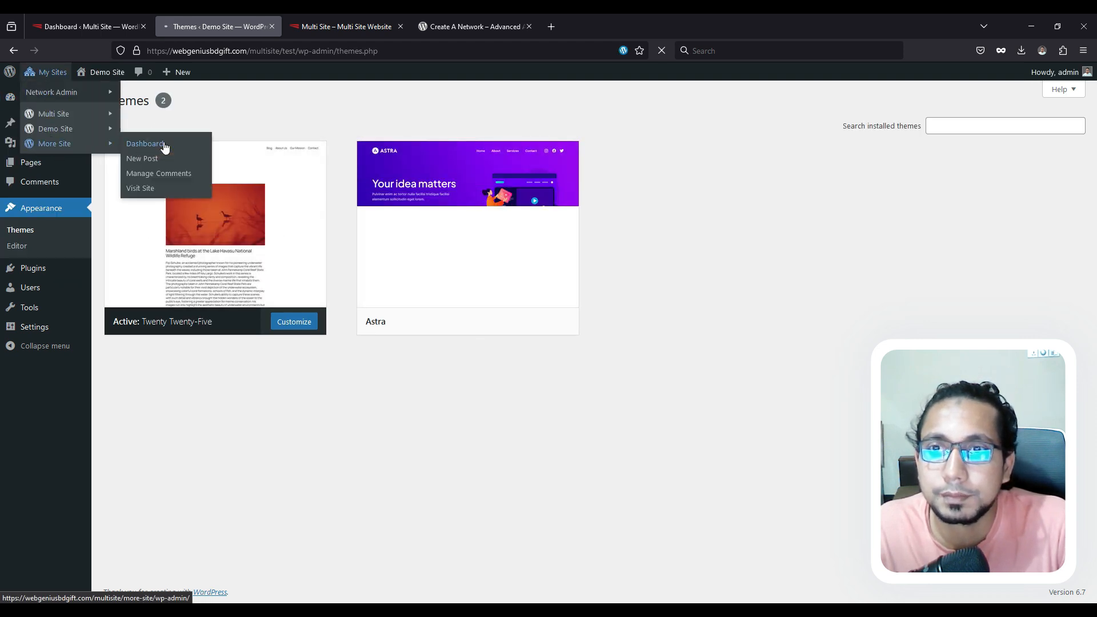
pyautogui.click(135, 145)
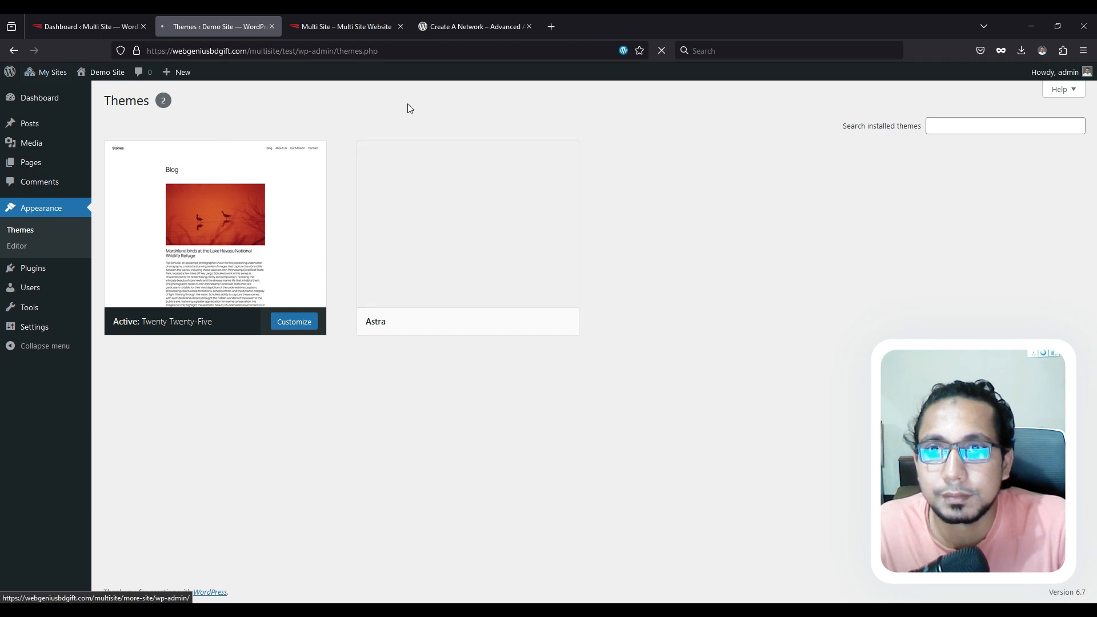
pyautogui.moveTo(44, 254)
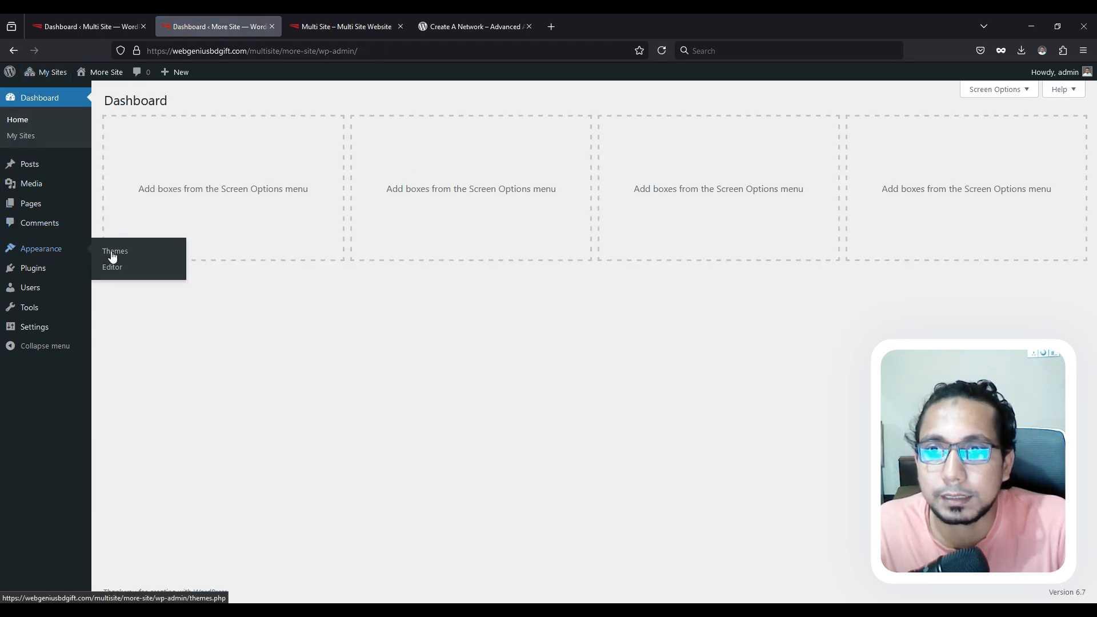
pyautogui.click(121, 253)
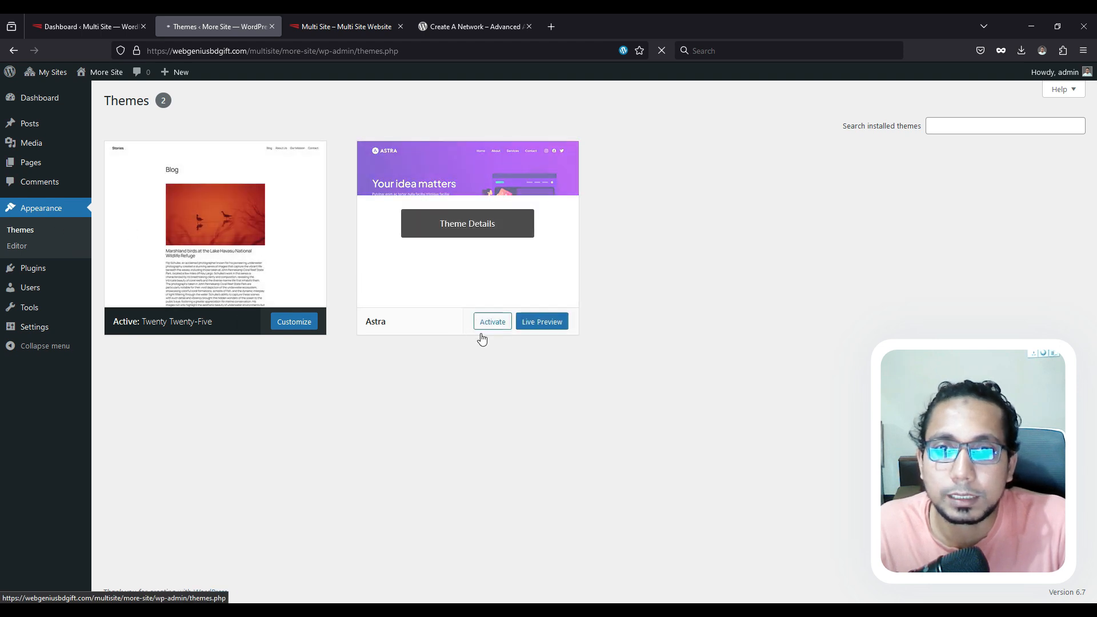
pyautogui.click(497, 322)
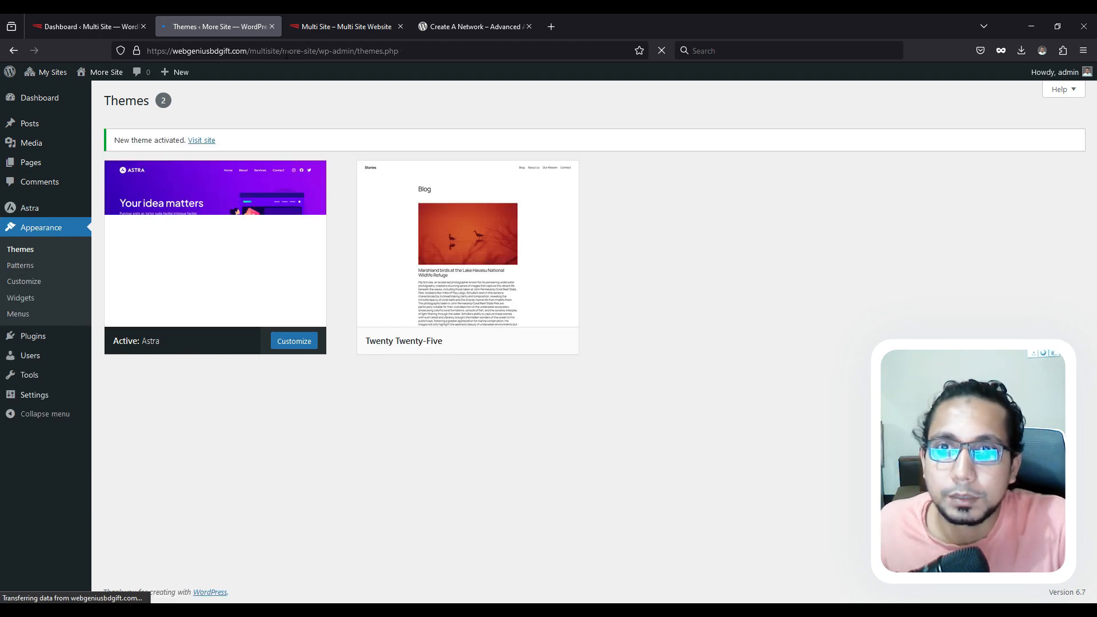
# - Check the more-site path in the address and view More Site's front end in a new browser tab
pyautogui.click(201, 51)
pyautogui.moveTo(201, 52); pyautogui.dragTo(318, 51)
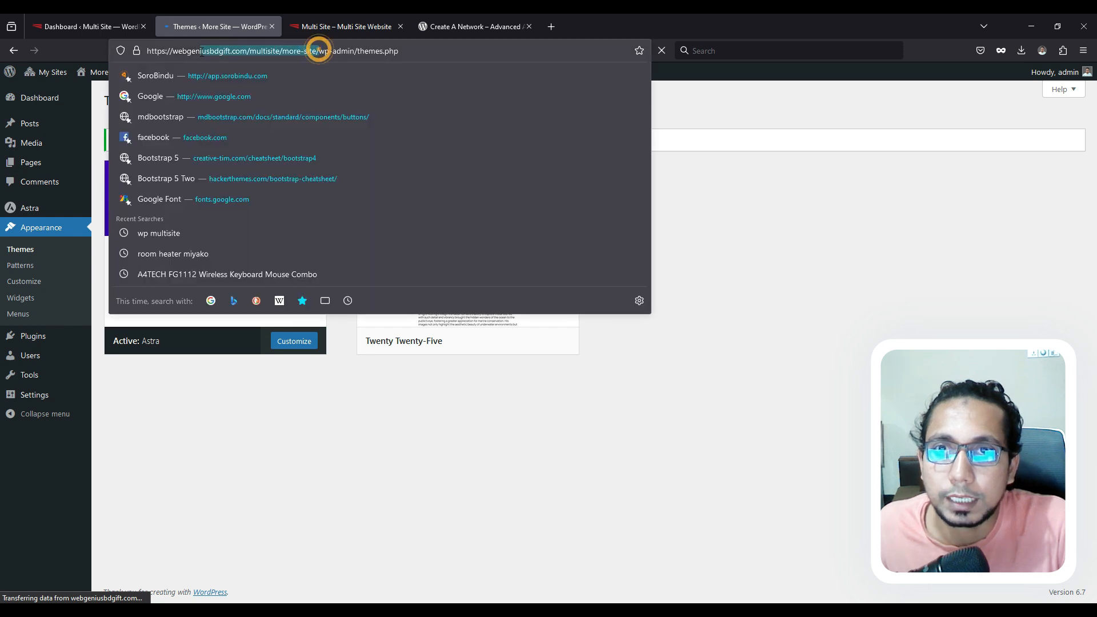
pyautogui.click(314, 436)
pyautogui.moveTo(51, 76)
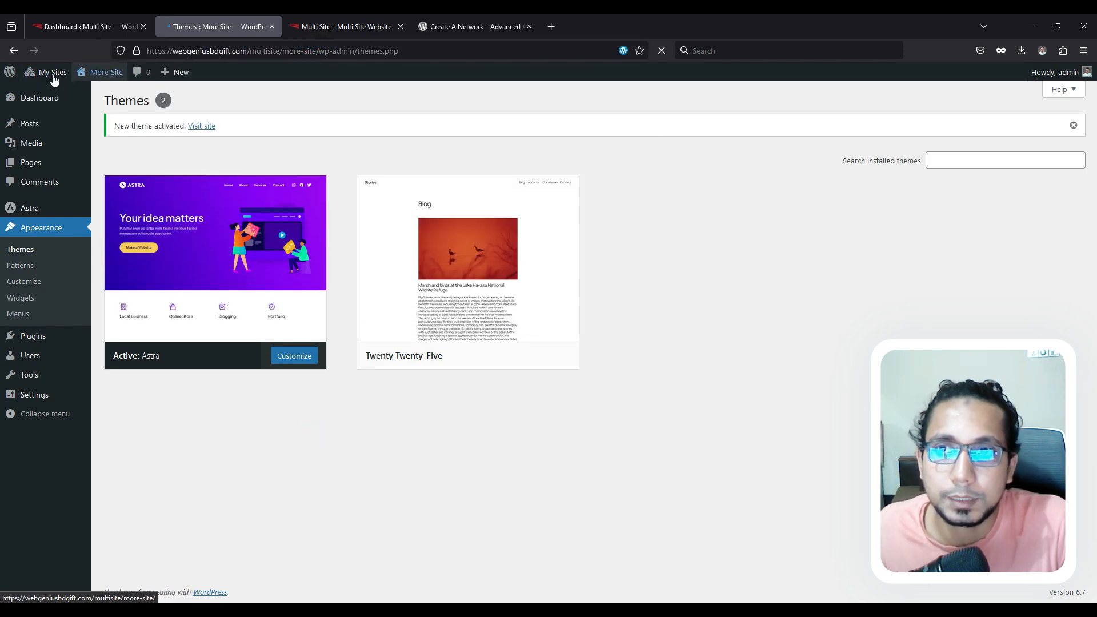
pyautogui.moveTo(108, 77)
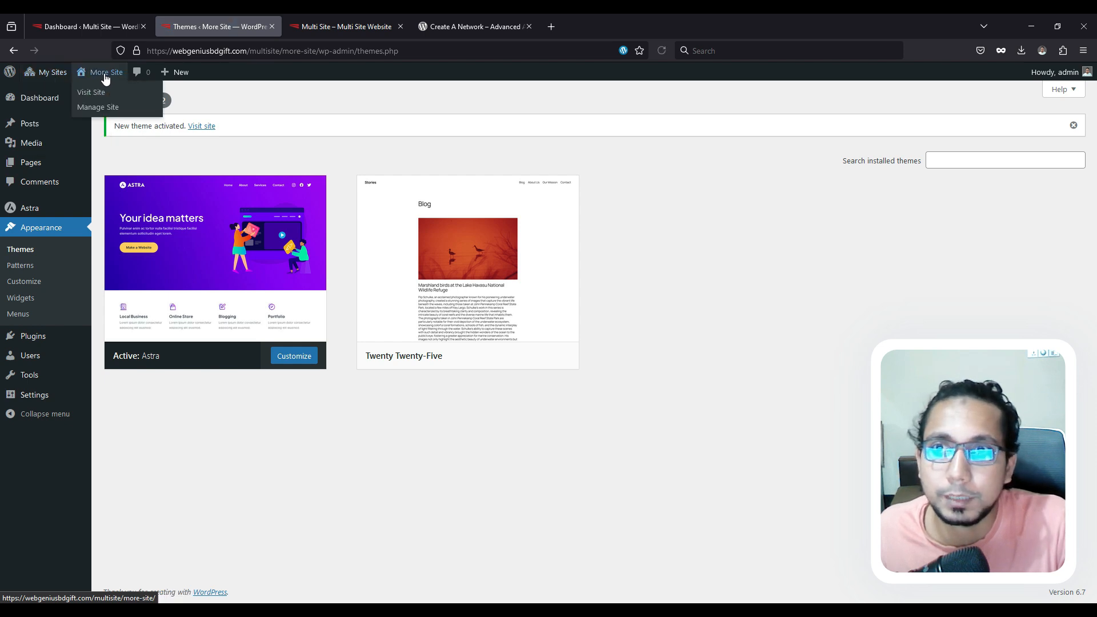
pyautogui.click(97, 92)
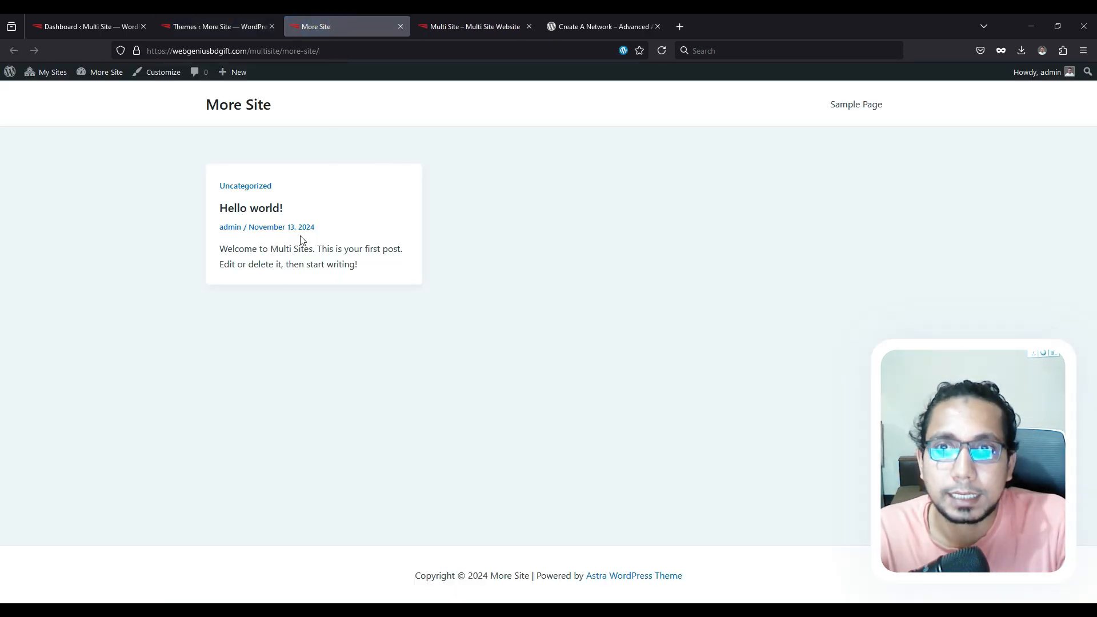
# - Open Multi Site's dashboard and front end in new browser tabs and compare its theme with More Site's
pyautogui.click(210, 23)
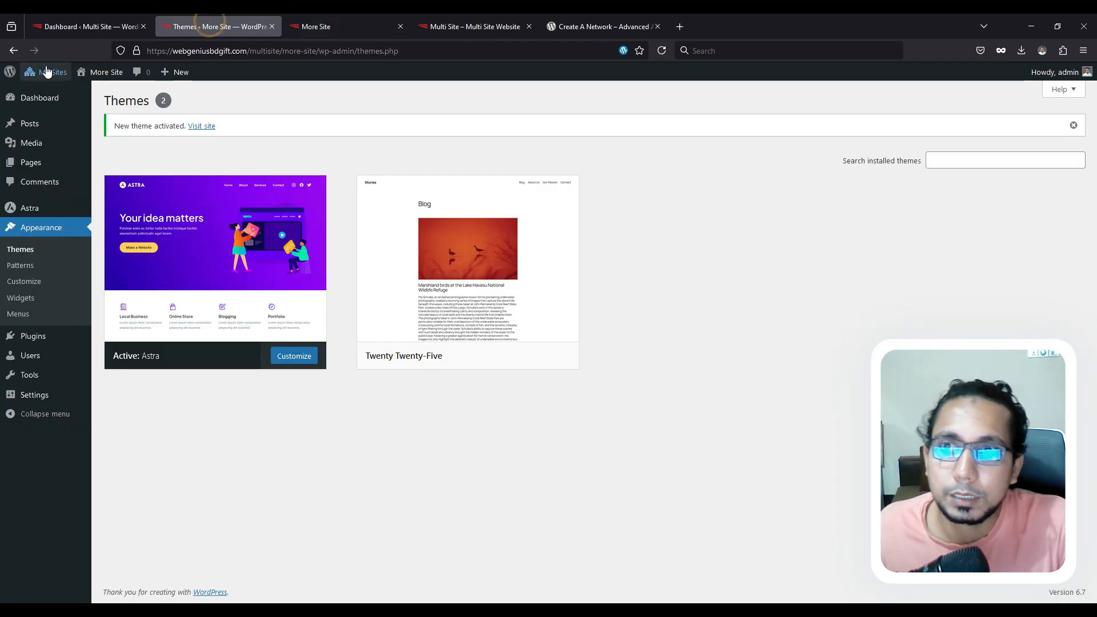
pyautogui.moveTo(53, 118)
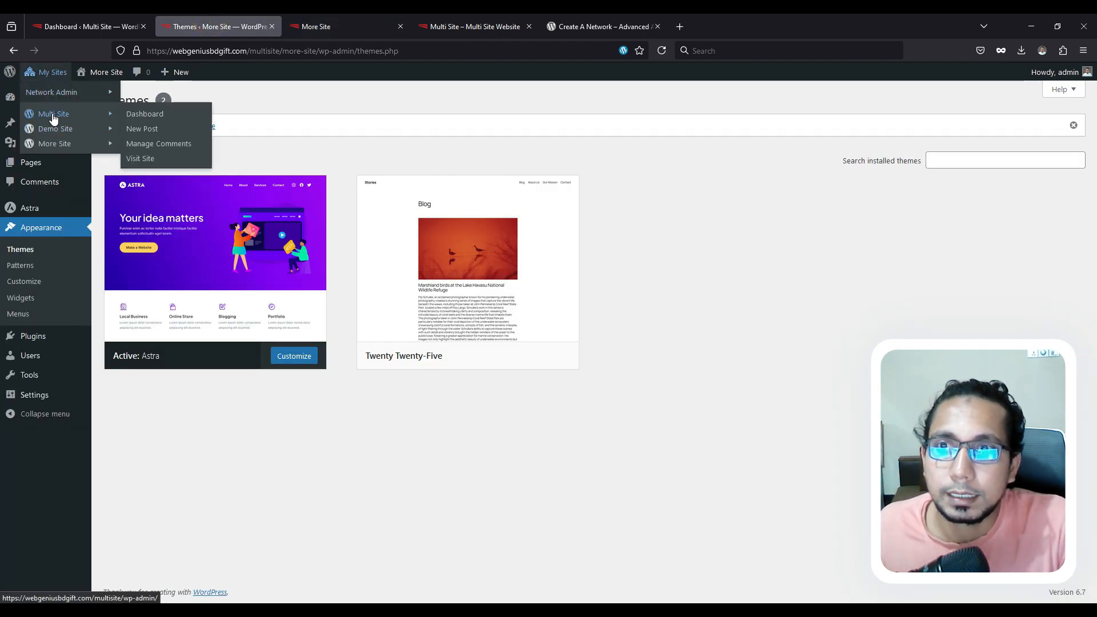
pyautogui.middleClick(142, 117)
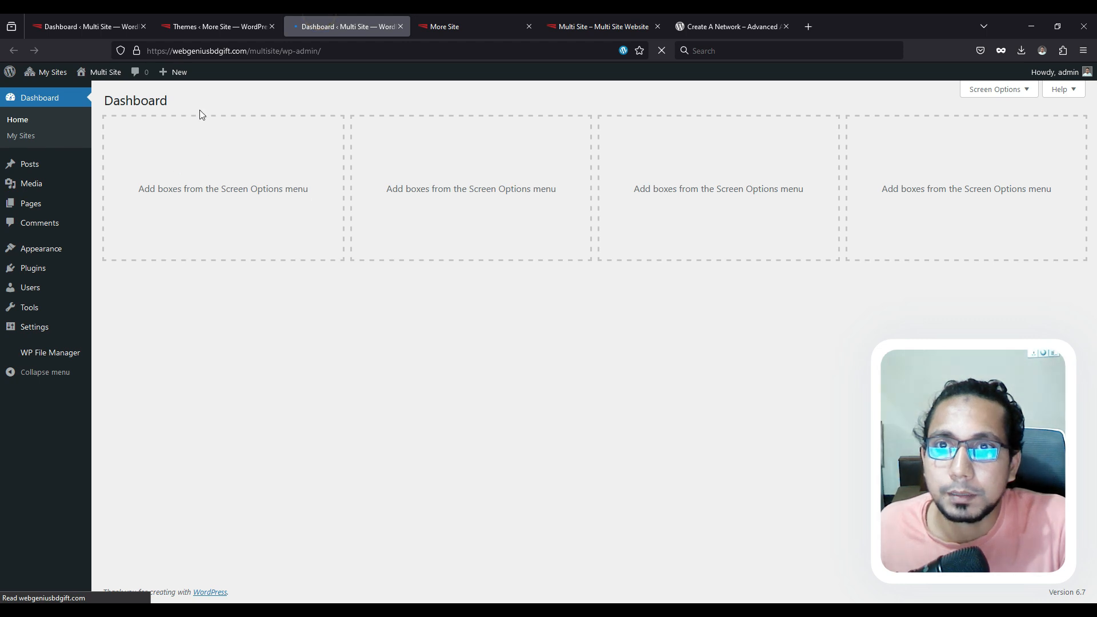
pyautogui.moveTo(286, 51); pyautogui.dragTo(209, 52)
pyautogui.click(230, 374)
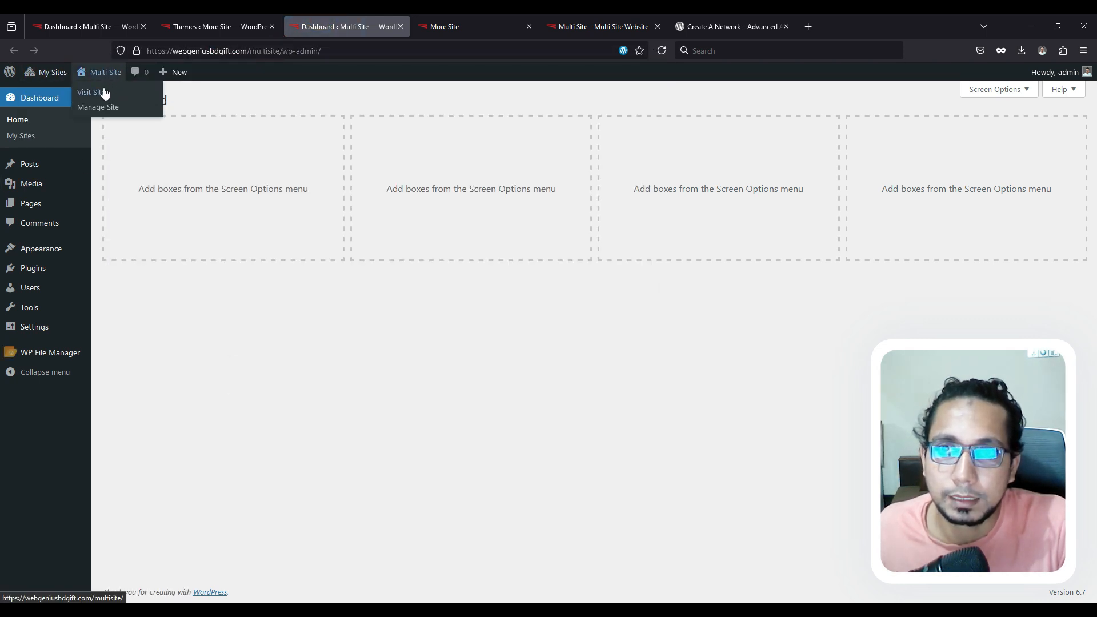
pyautogui.click(105, 93)
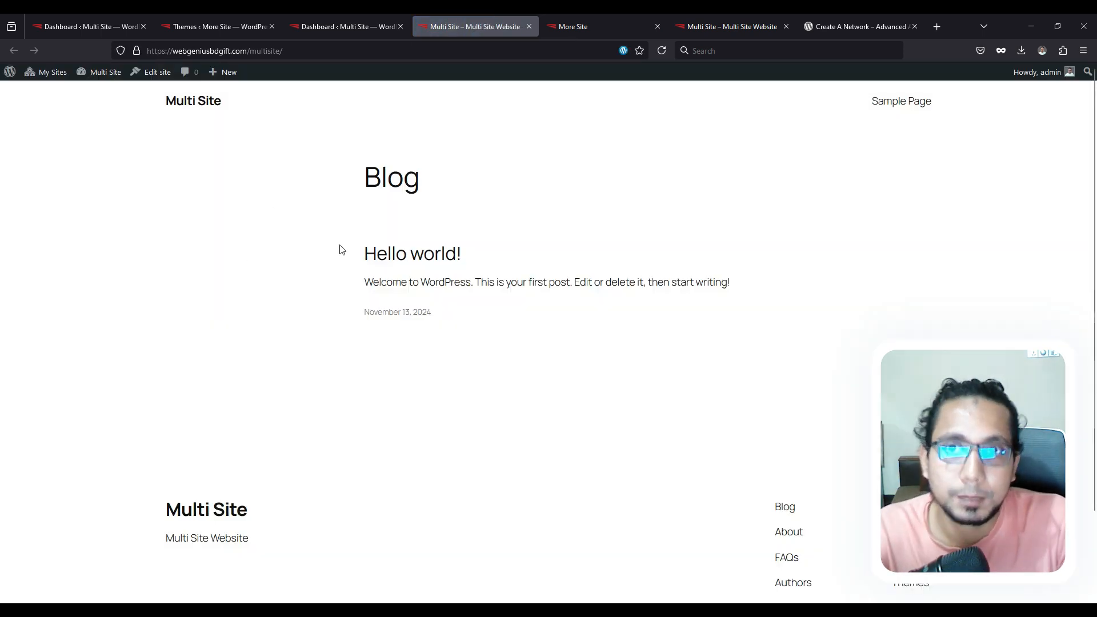
pyautogui.click(583, 27)
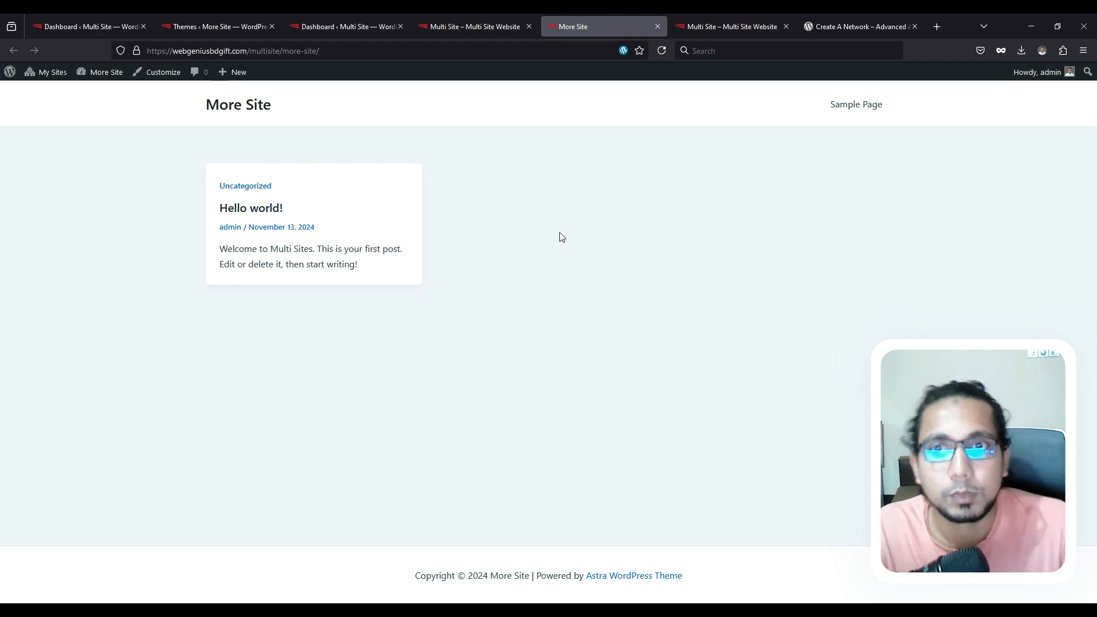
# - Return to the Multi Site dashboard and open the Network Admin's Network Settings to view the available options
pyautogui.click(317, 22)
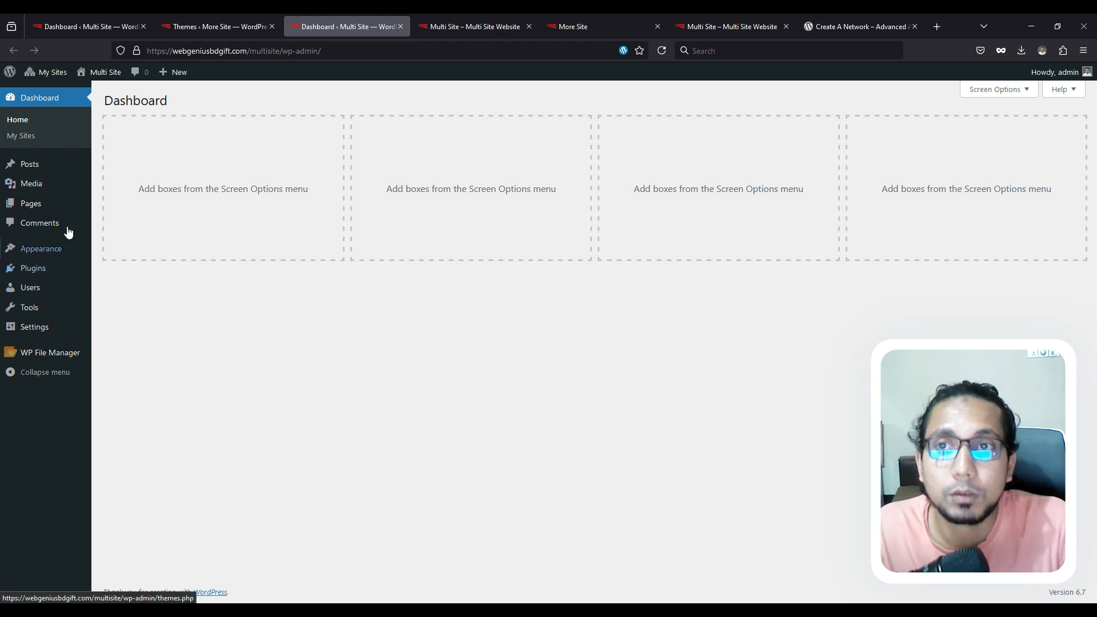
pyautogui.moveTo(55, 78)
pyautogui.moveTo(55, 97)
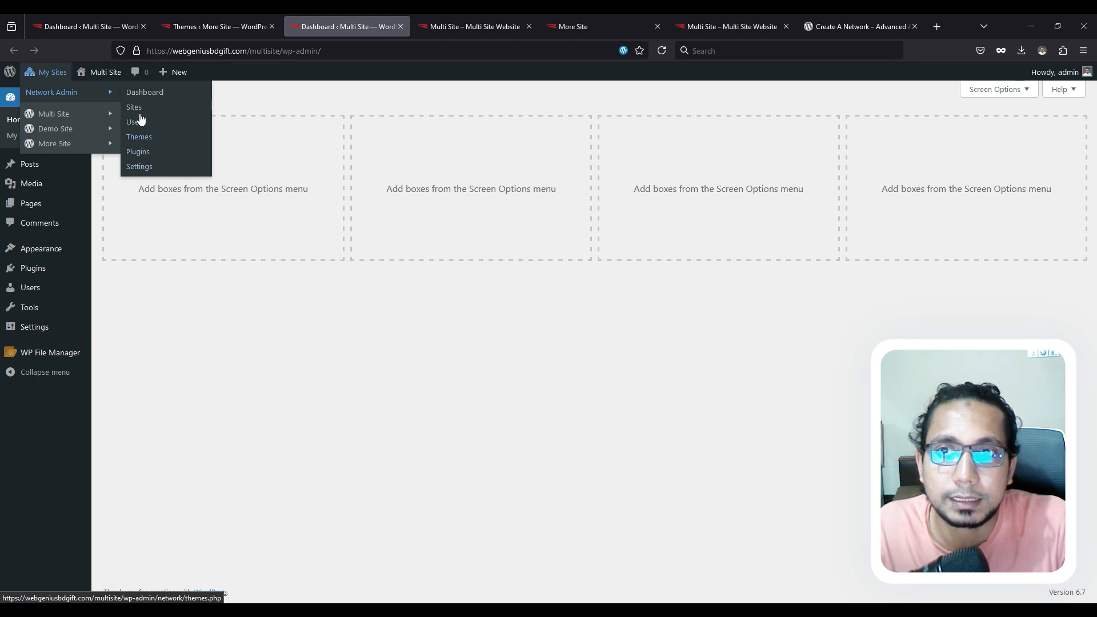
pyautogui.click(143, 166)
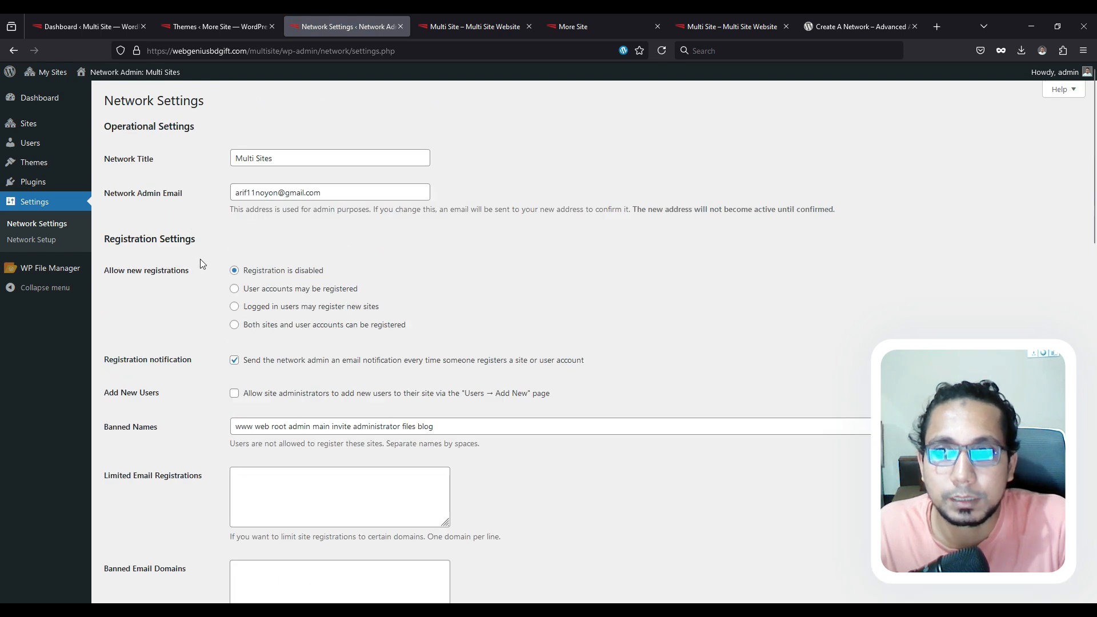
pyautogui.moveTo(59, 95)
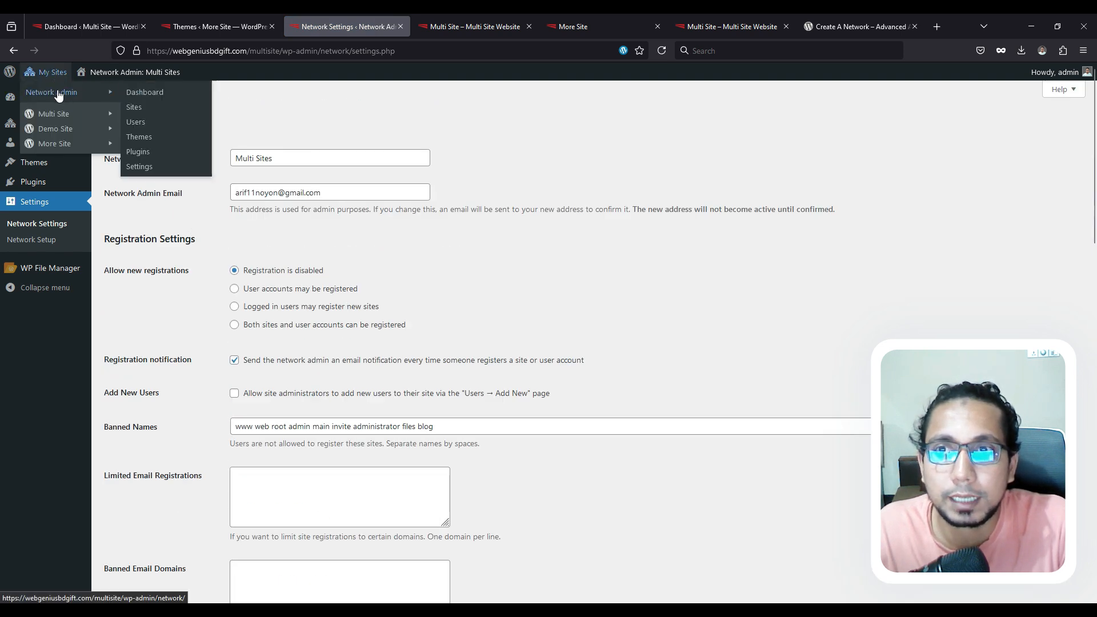